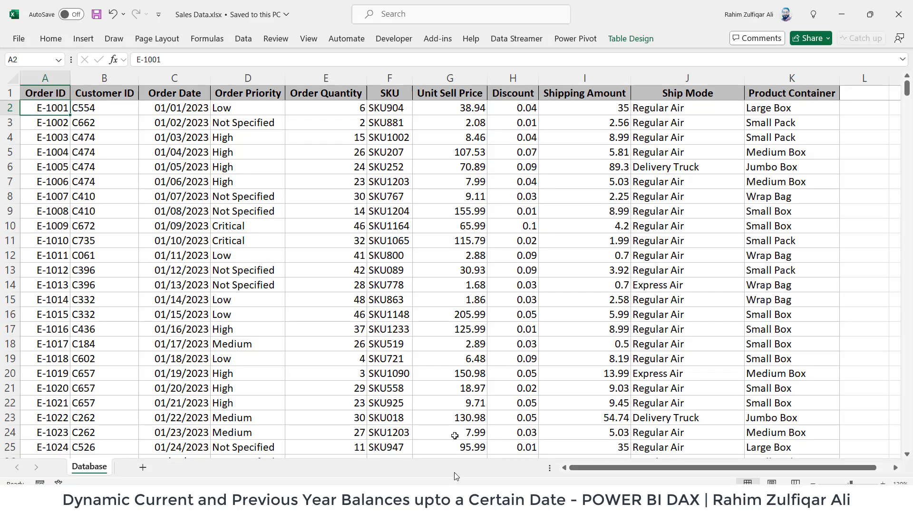
Step: Review the columns of the sales database, from Order ID and Order Date through Order Quantity and Discount to Product Container
{"action": "left_click", "coordinate": [384, 245]}
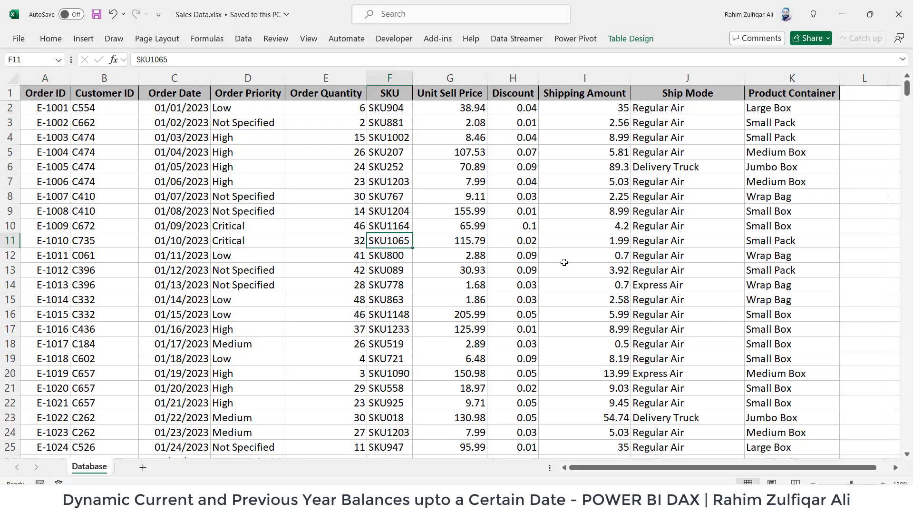
{"action": "key", "text": "ctrl+Left"}
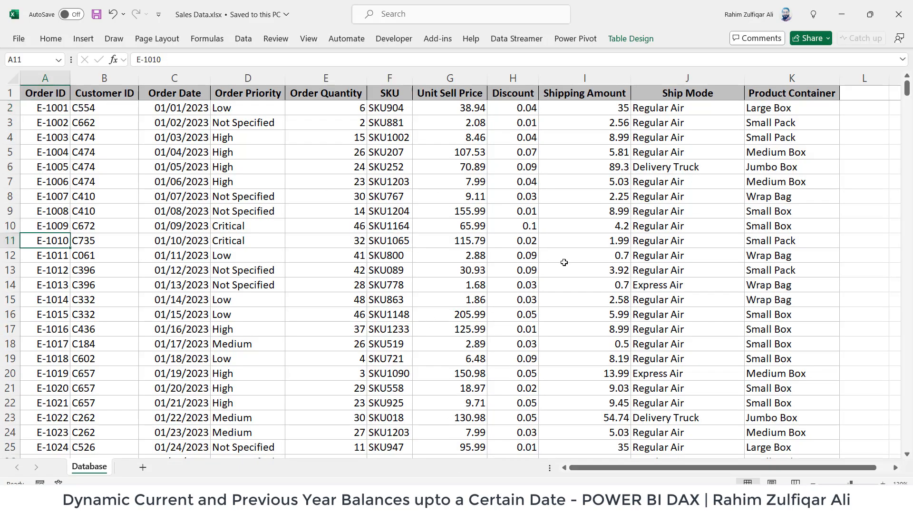
{"action": "key", "text": "ctrl+Up"}
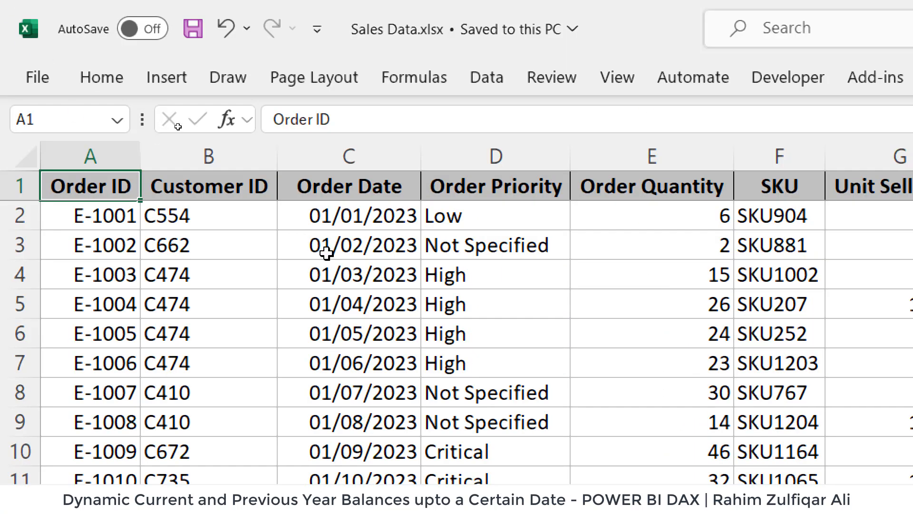
{"action": "left_click", "coordinate": [376, 187]}
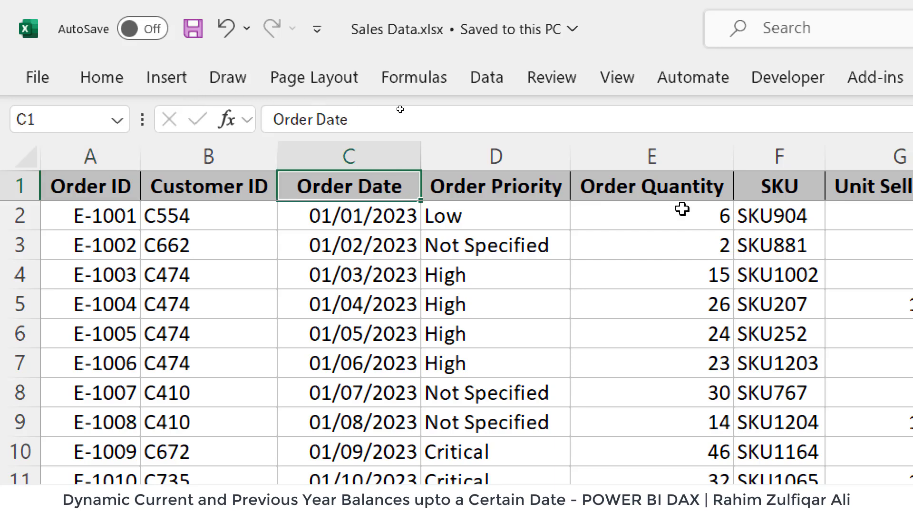
{"action": "left_click", "coordinate": [710, 208]}
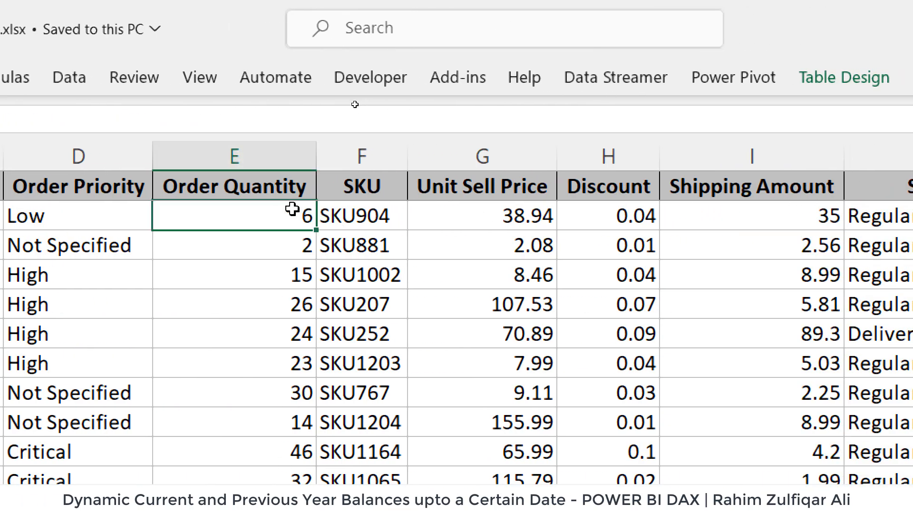
{"action": "left_click", "coordinate": [378, 223]}
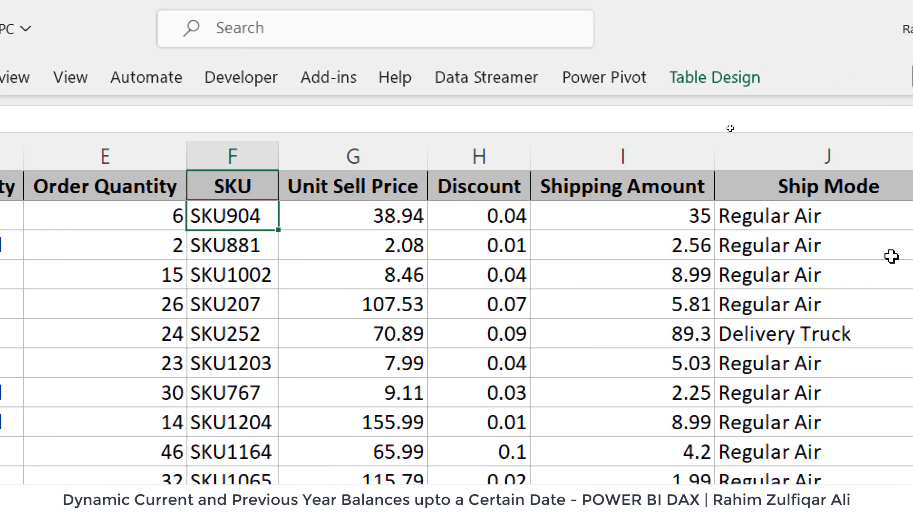
{"action": "left_click", "coordinate": [404, 209]}
{"action": "left_click", "coordinate": [526, 221]}
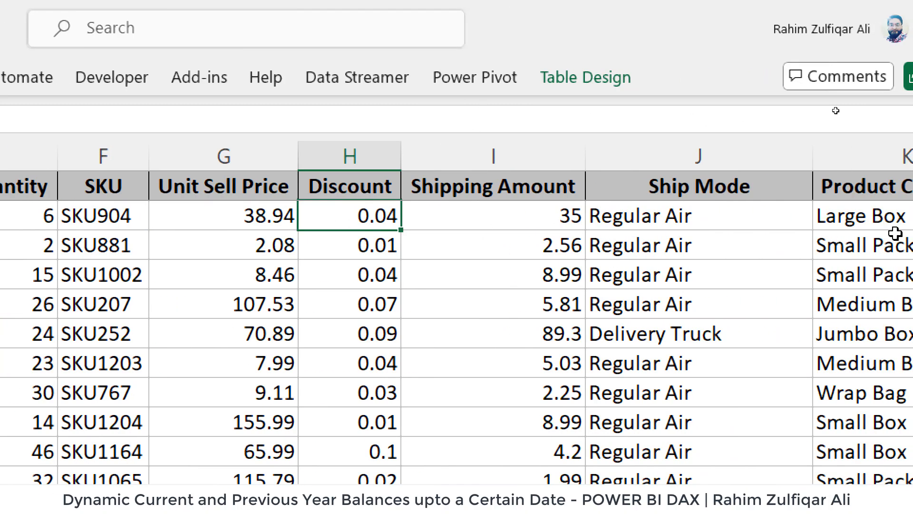
{"action": "left_click", "coordinate": [547, 218]}
{"action": "left_click", "coordinate": [719, 214]}
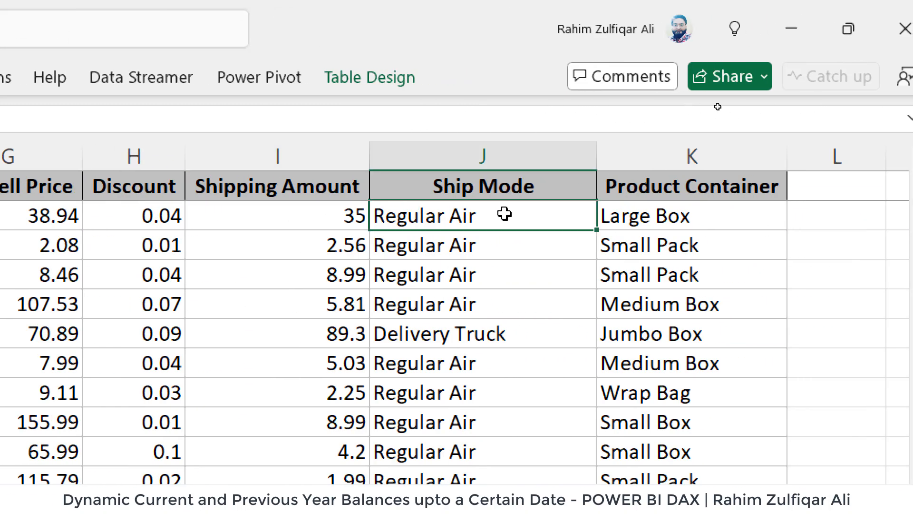
{"action": "left_click", "coordinate": [639, 214]}
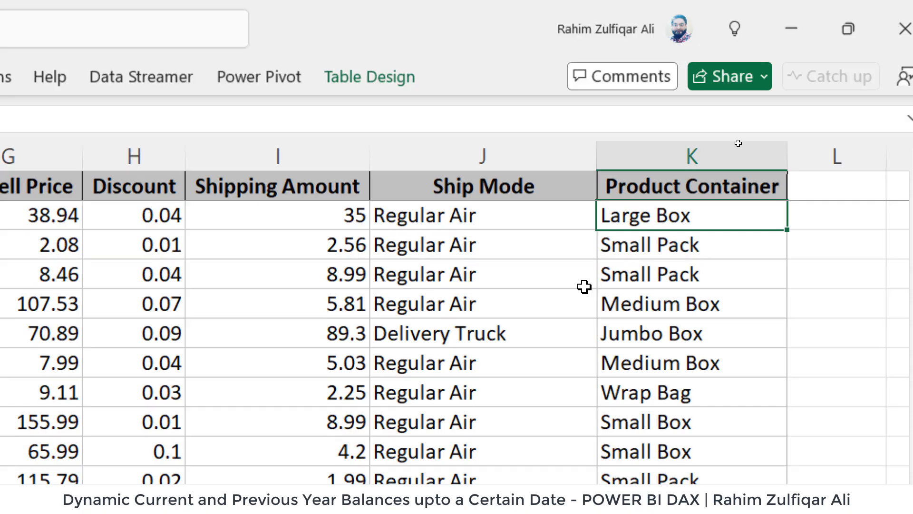
Step: Check the extent of the sales table from Order ID to the first Product Container entries, and return to the Order ID header
{"action": "key", "text": "ctrl+Home"}
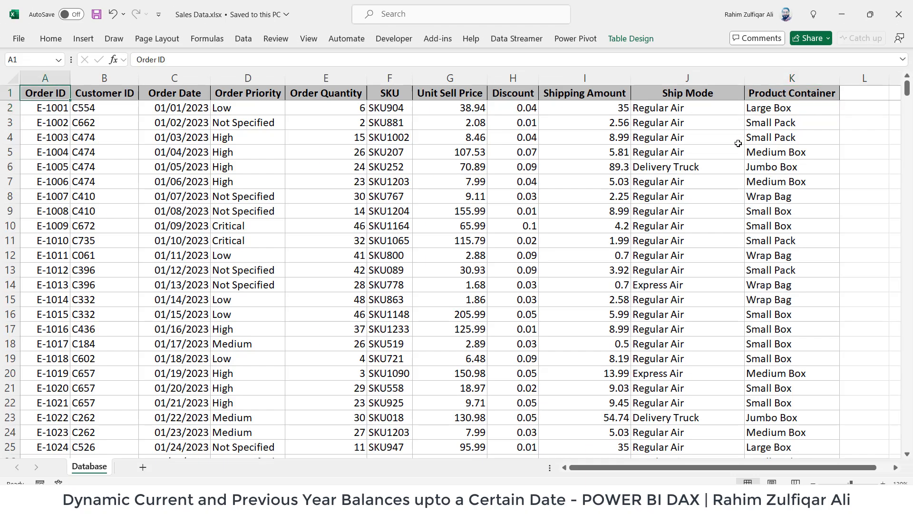
{"action": "key", "text": "ctrl+Right"}
{"action": "key", "text": "Down"}
{"action": "key", "text": "Down"}
{"action": "key", "text": "Down"}
{"action": "key", "text": "Down"}
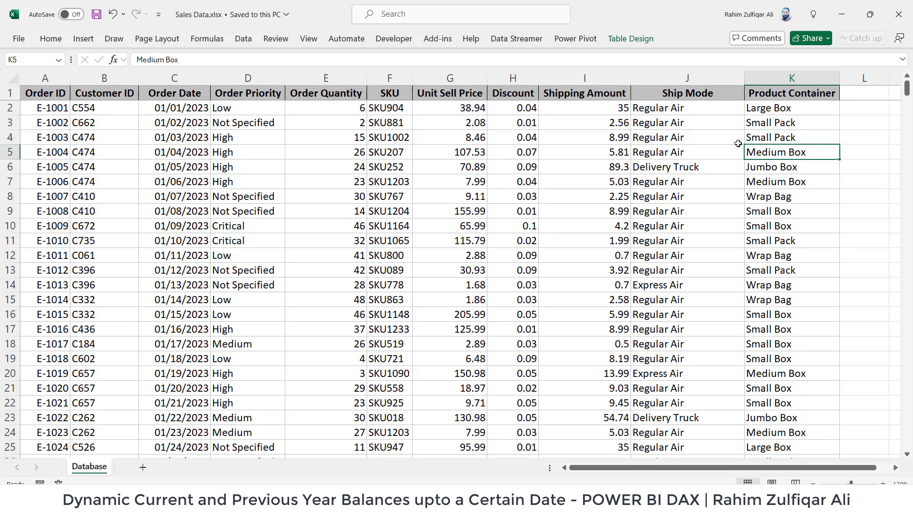
{"action": "key", "text": "ctrl+Up"}
{"action": "key", "text": "ctrl+Left"}
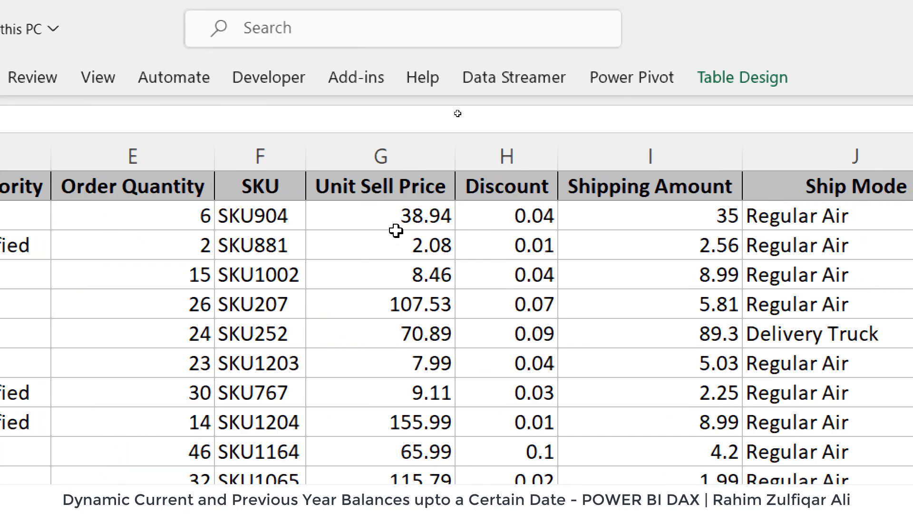
Step: Examine the Unit Sell Price, Discount and Order Quantity values needed to calculate sales
{"action": "left_click", "coordinate": [403, 217]}
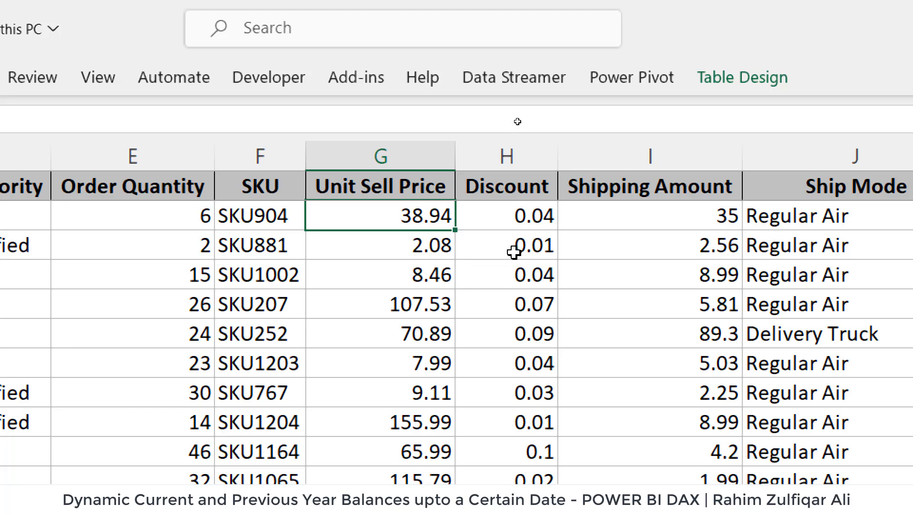
{"action": "left_click", "coordinate": [507, 217]}
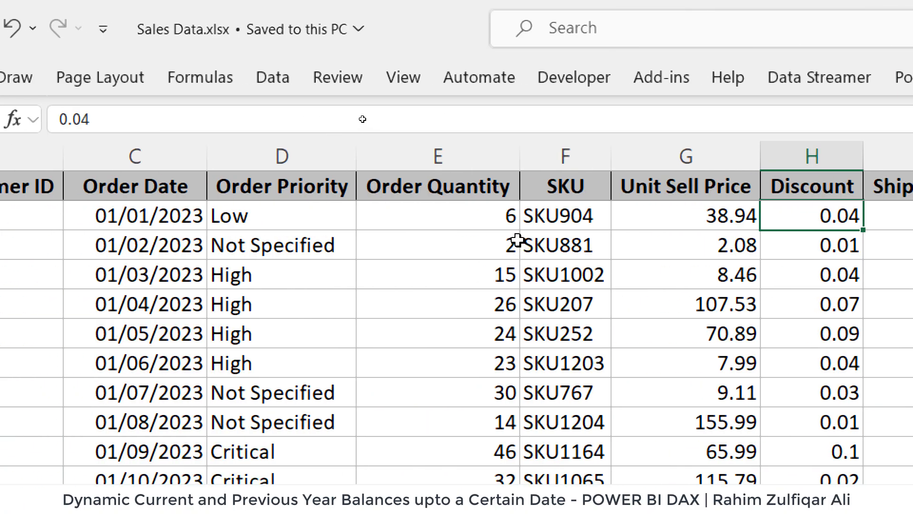
{"action": "left_click", "coordinate": [481, 221]}
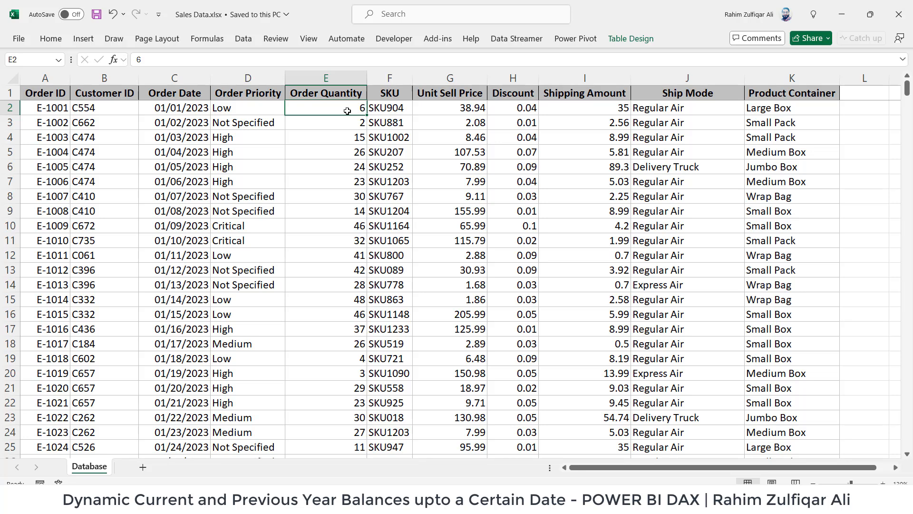
{"action": "left_click", "coordinate": [346, 139]}
{"action": "left_click", "coordinate": [345, 213]}
{"action": "left_click", "coordinate": [327, 277]}
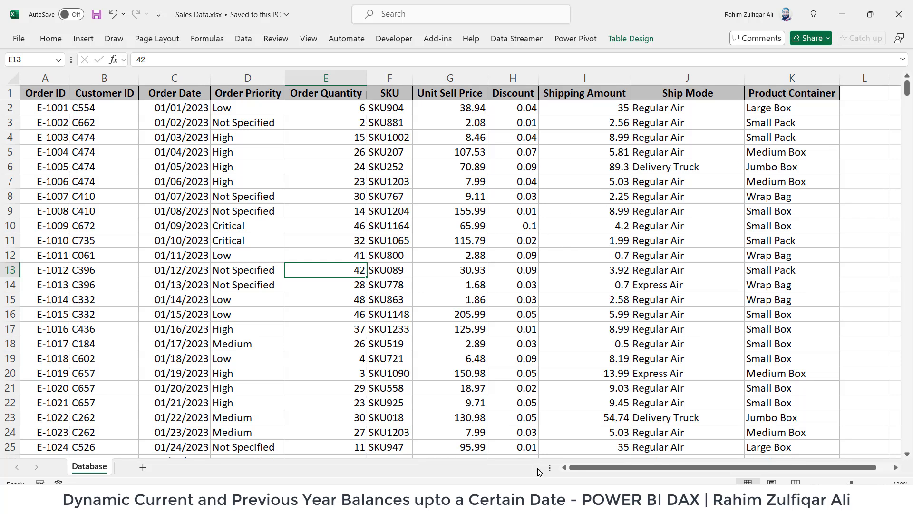
Step: Switch to Power BI and inspect the DAX definition of the dimDate table, starting at ADDCOLUMNS
{"action": "left_click", "coordinate": [551, 501]}
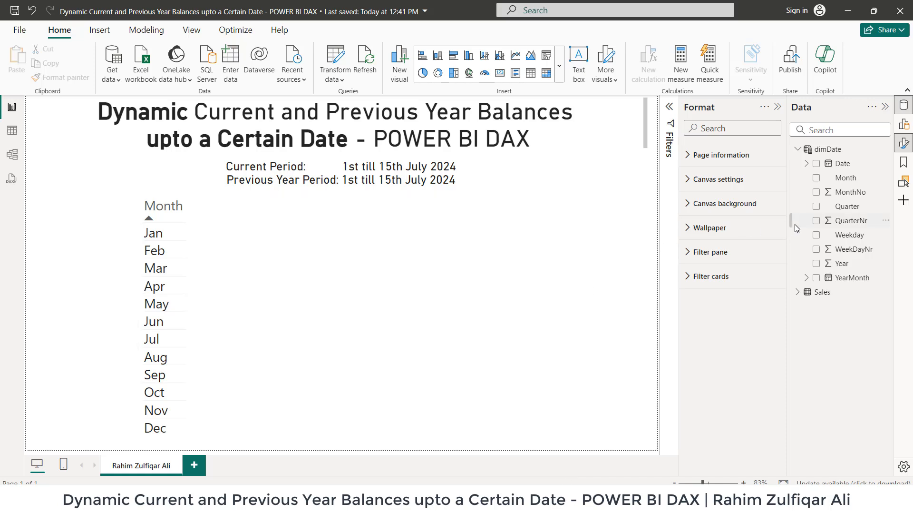
{"action": "left_click", "coordinate": [831, 149]}
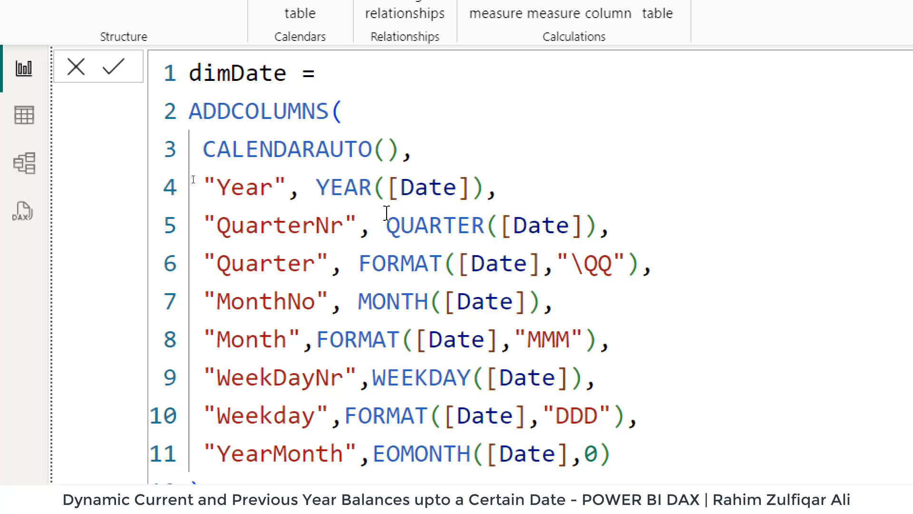
{"action": "left_click", "coordinate": [317, 111]}
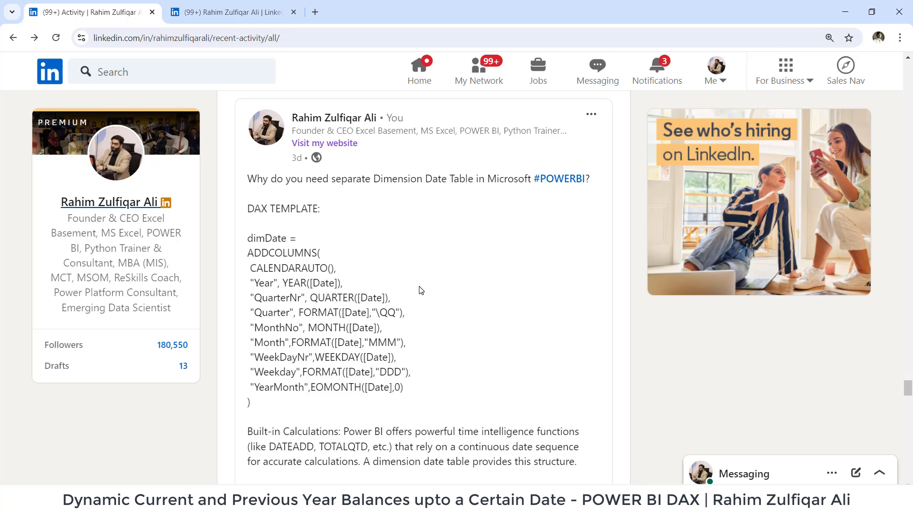
Step: Read the LinkedIn post in the browser for the dimDate DAX template and the reasons for a separate date table
{"action": "scroll", "coordinate": [421, 289], "scroll_direction": "down", "scroll_amount": 5}
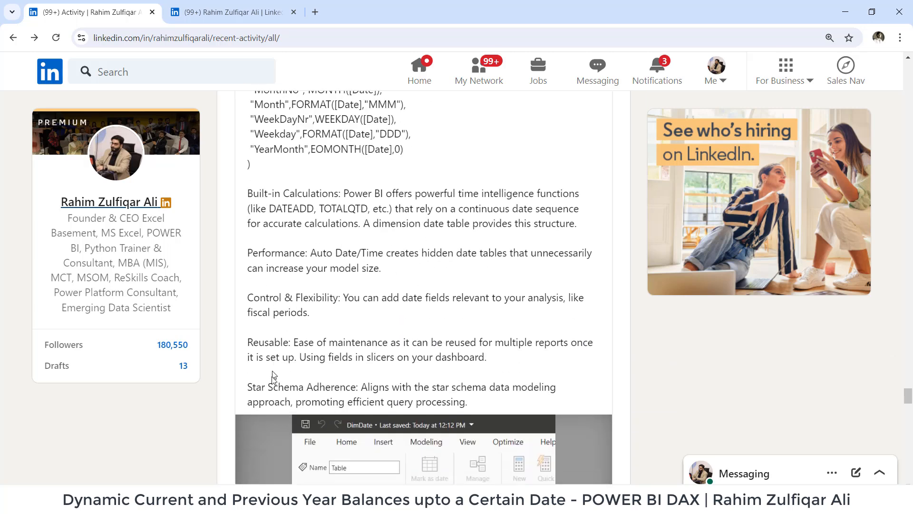
{"action": "scroll", "coordinate": [318, 253], "scroll_direction": "up", "scroll_amount": 5}
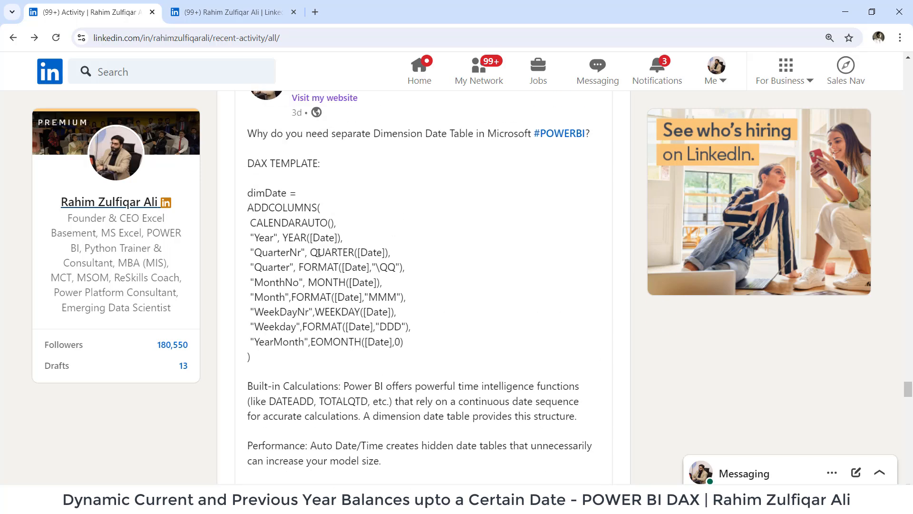
{"action": "scroll", "coordinate": [279, 225], "scroll_direction": "down", "scroll_amount": 1}
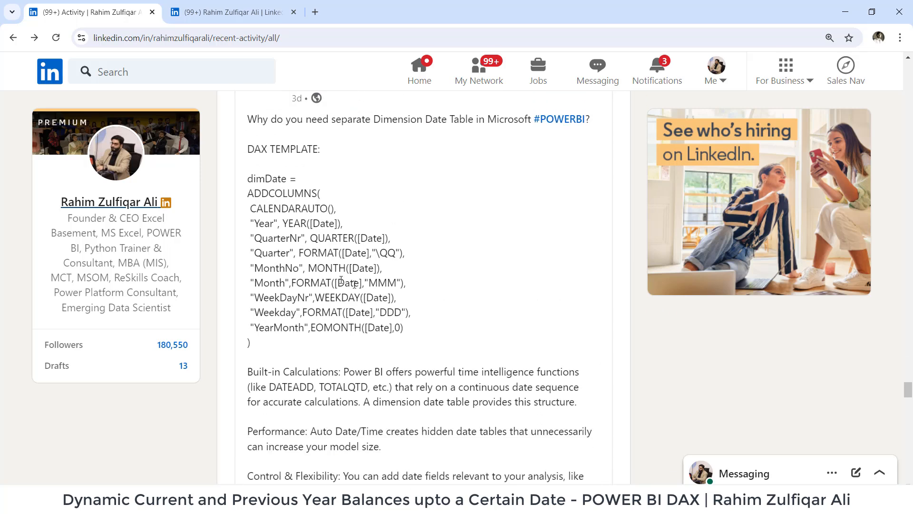
{"action": "scroll", "coordinate": [355, 284], "scroll_direction": "down", "scroll_amount": 5}
{"action": "scroll", "coordinate": [359, 287], "scroll_direction": "up", "scroll_amount": 9}
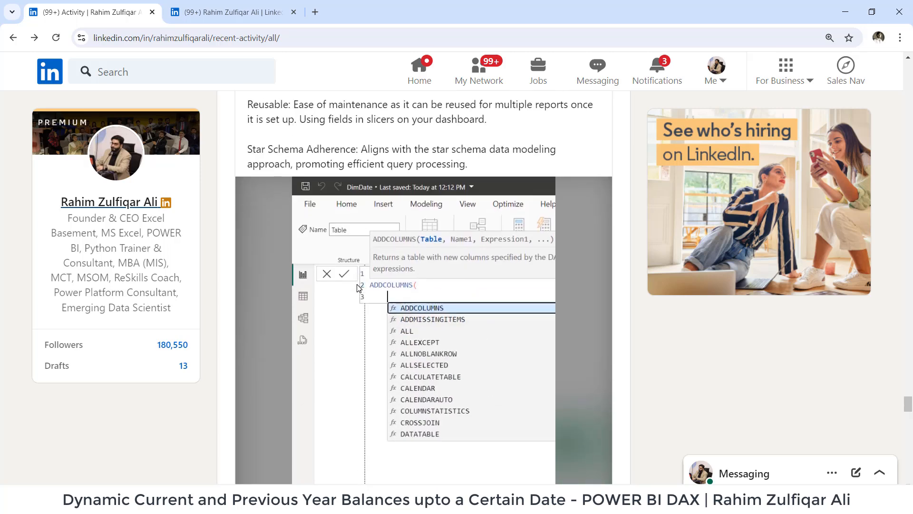
{"action": "left_click", "coordinate": [230, 19]}
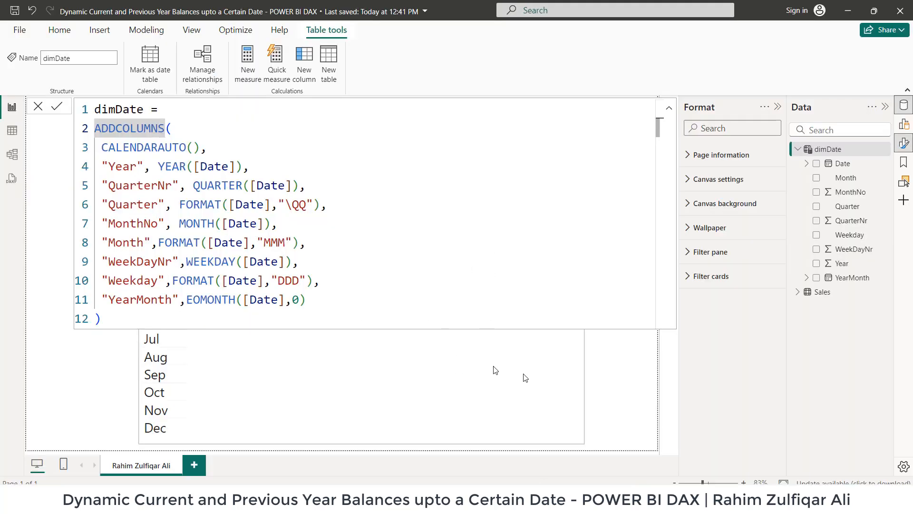
Step: Back in the Power BI report, look up the Excel workbook data source option and expand the Sales table's fields
{"action": "left_click", "coordinate": [624, 374]}
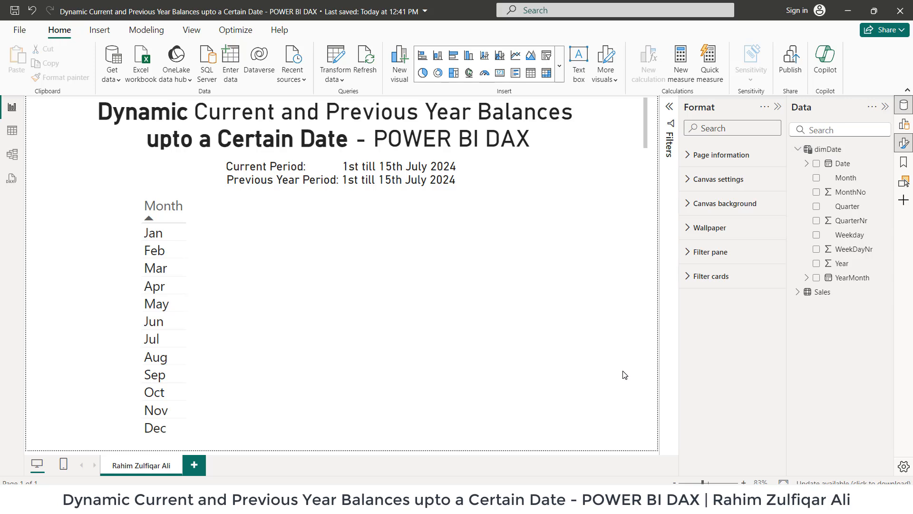
{"action": "left_click", "coordinate": [109, 76]}
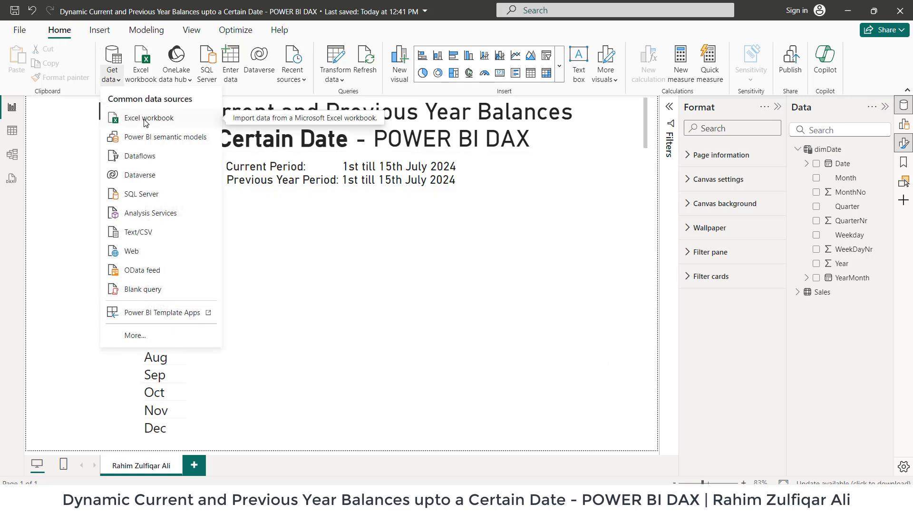
{"action": "left_click", "coordinate": [821, 292]}
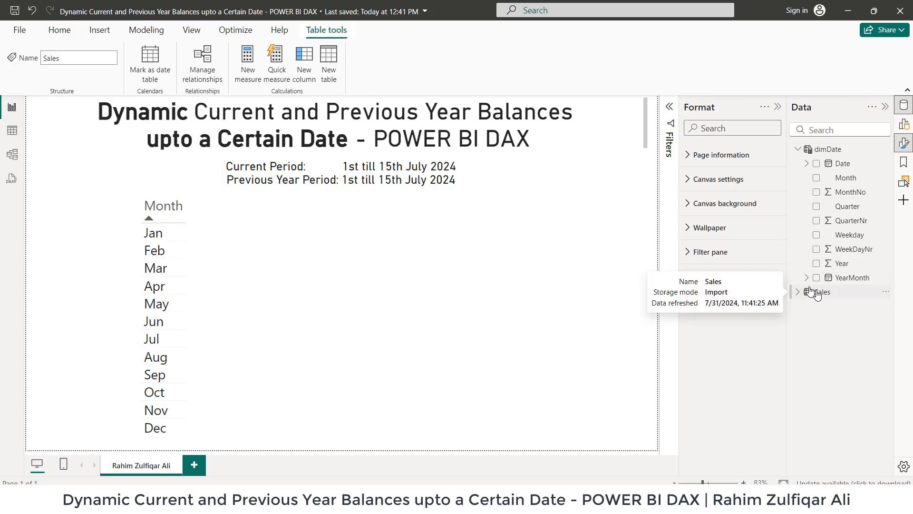
{"action": "left_click", "coordinate": [797, 293]}
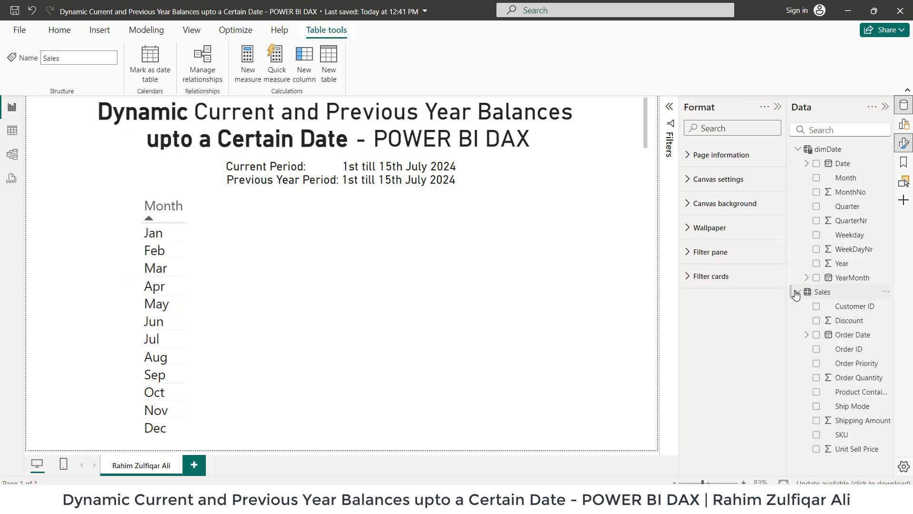
Step: Display the Sales table's records in Table view and expand its field list
{"action": "left_click", "coordinate": [12, 130]}
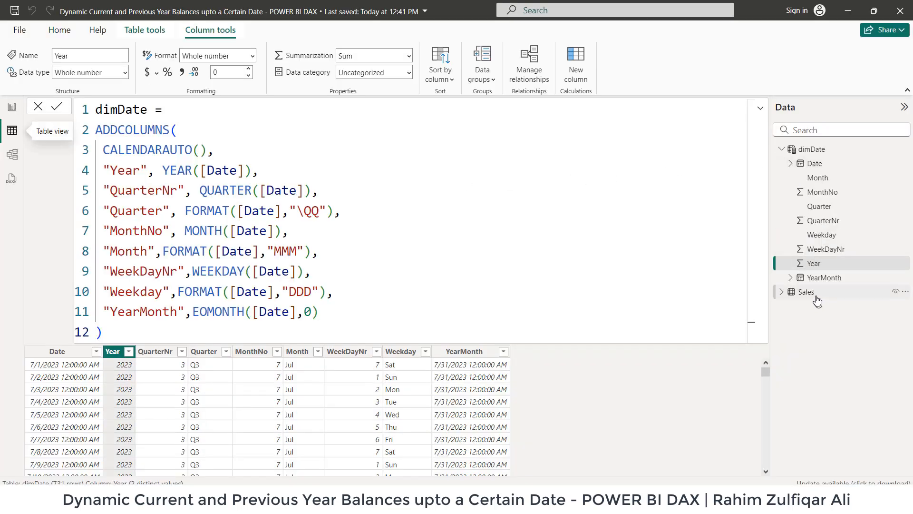
{"action": "left_click", "coordinate": [815, 294]}
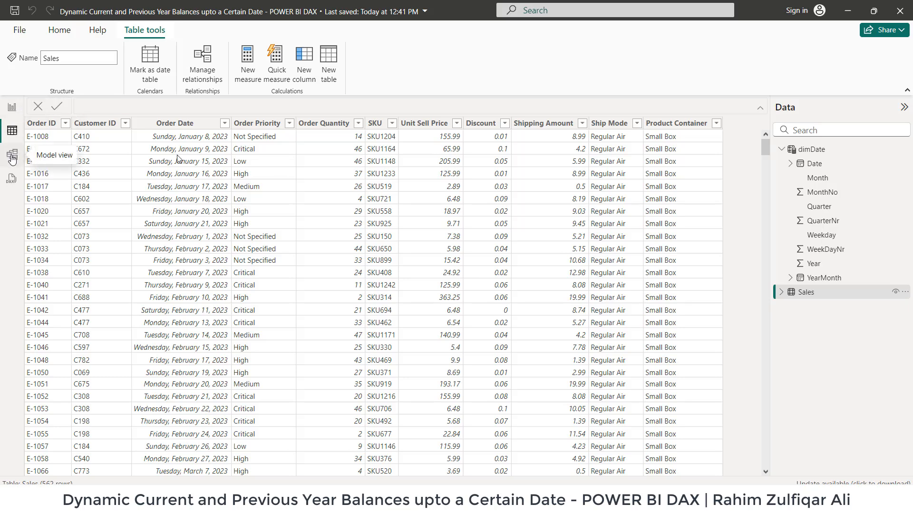
{"action": "left_click", "coordinate": [785, 293]}
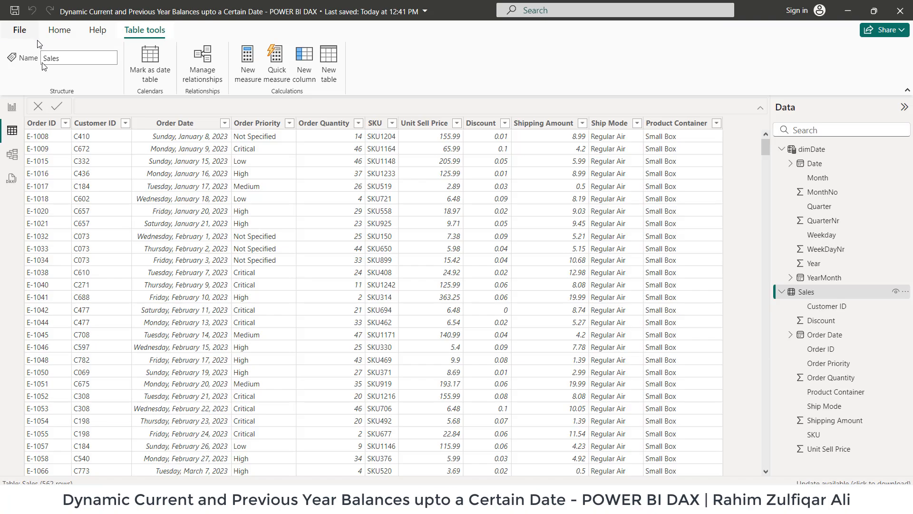
Step: Relate Sales Order Date to dimDate Date as an active one-to-one relationship filtering both ways, and move dimDate farther from Sales
{"action": "left_click", "coordinate": [11, 156]}
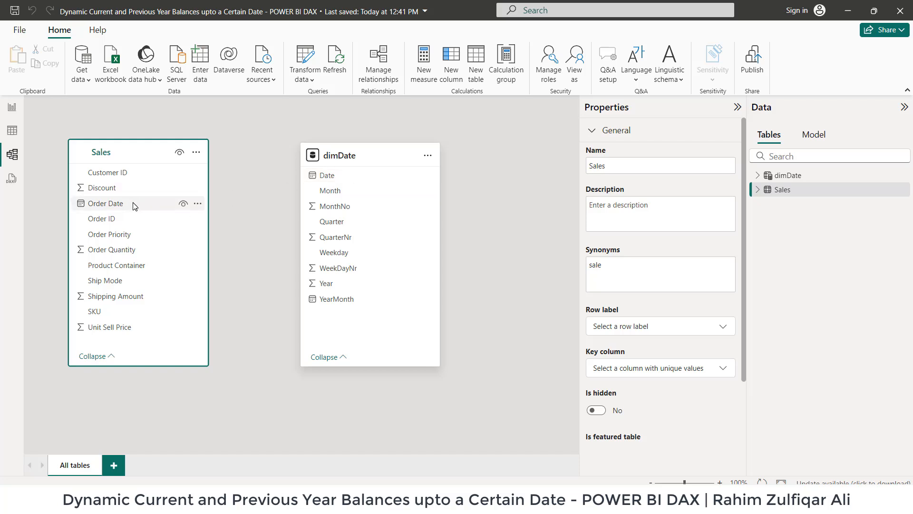
{"action": "left_click_drag", "start_coordinate": [124, 205], "coordinate": [366, 182]}
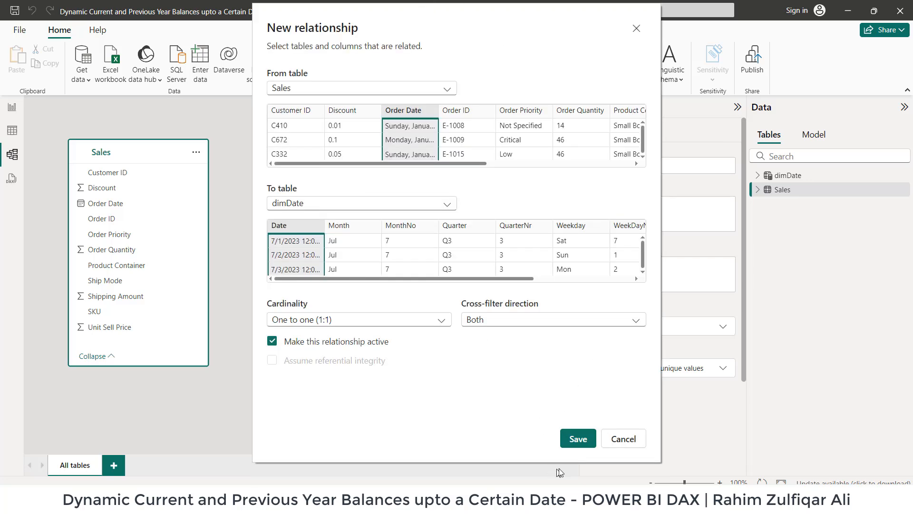
{"action": "left_click", "coordinate": [578, 438]}
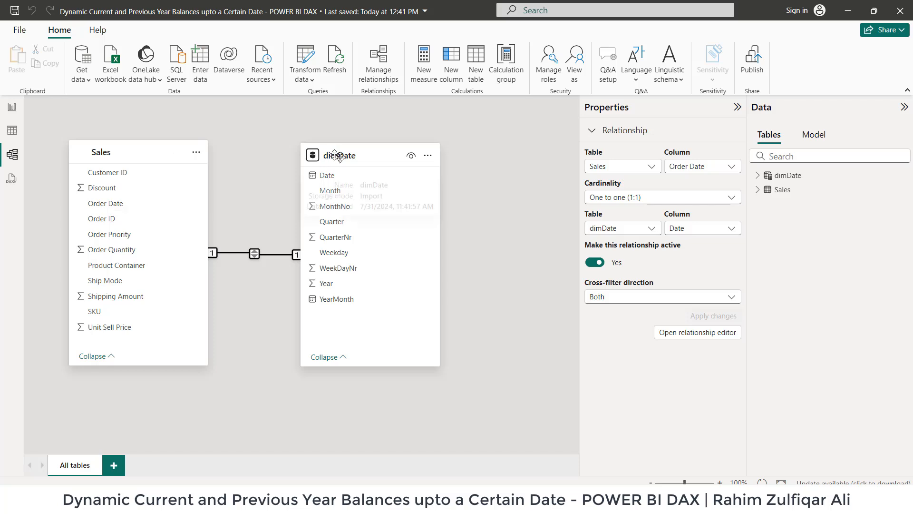
{"action": "left_click_drag", "start_coordinate": [335, 155], "coordinate": [406, 215]}
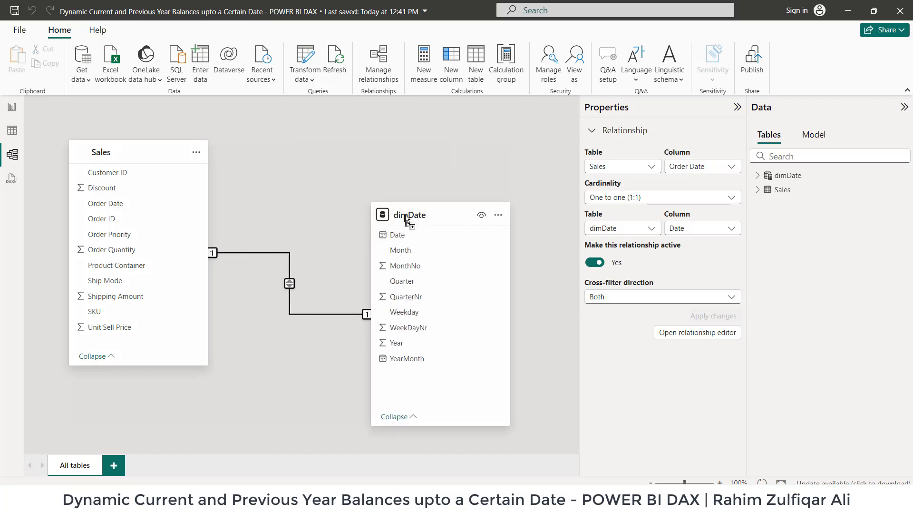
{"action": "left_click", "coordinate": [377, 71]}
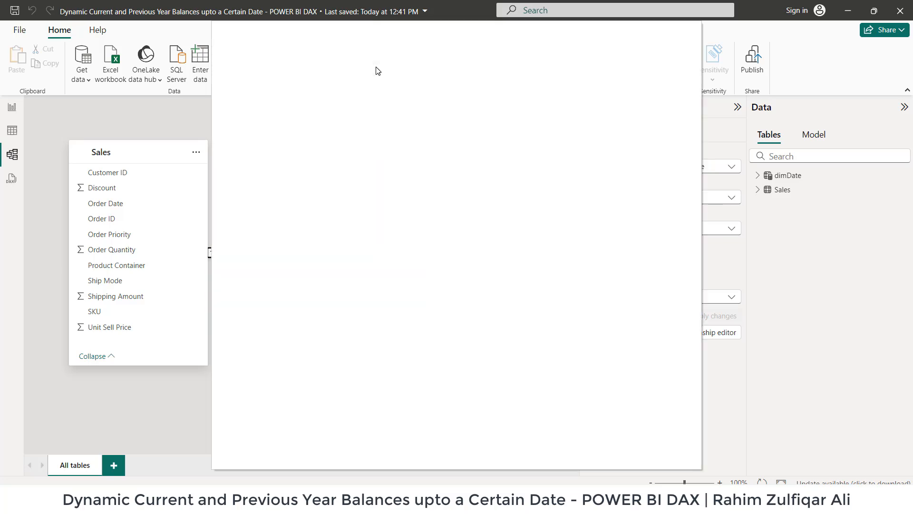
{"action": "left_click", "coordinate": [289, 78]}
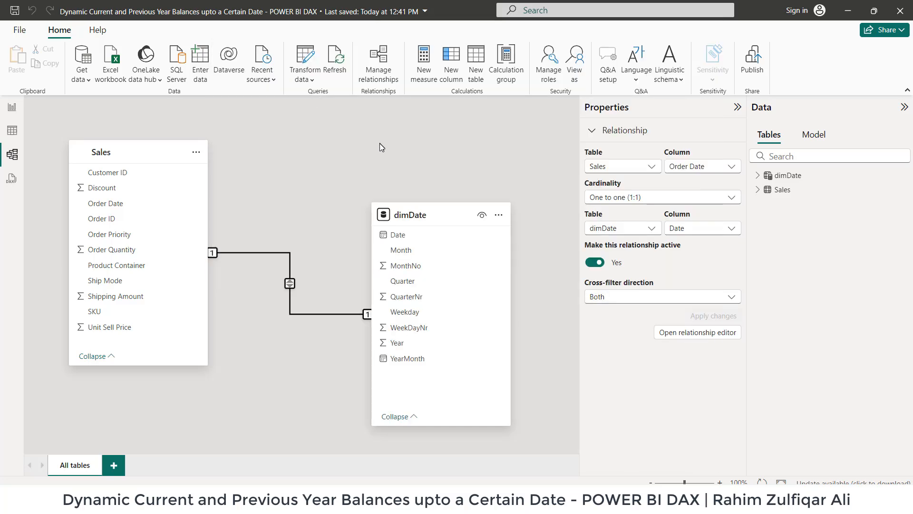
{"action": "left_click", "coordinate": [312, 98]}
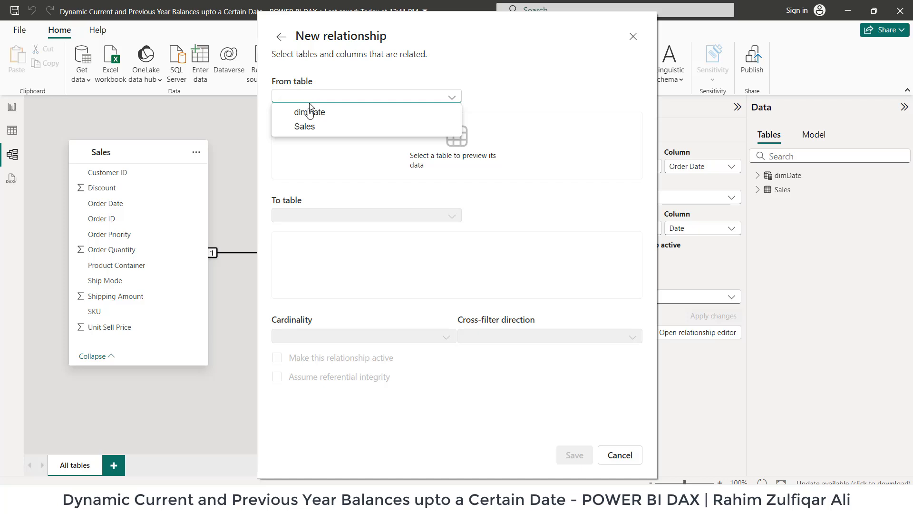
{"action": "left_click", "coordinate": [305, 127]}
{"action": "left_click", "coordinate": [410, 120]}
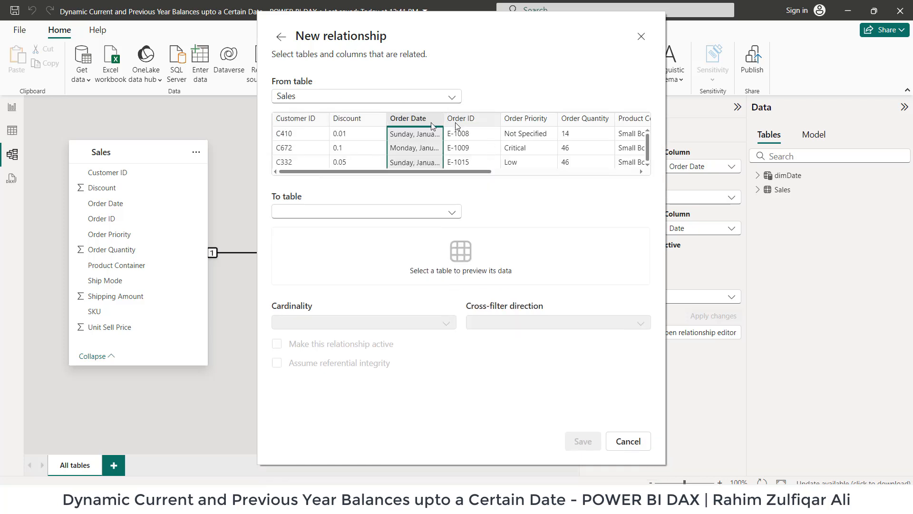
{"action": "left_click", "coordinate": [628, 441]}
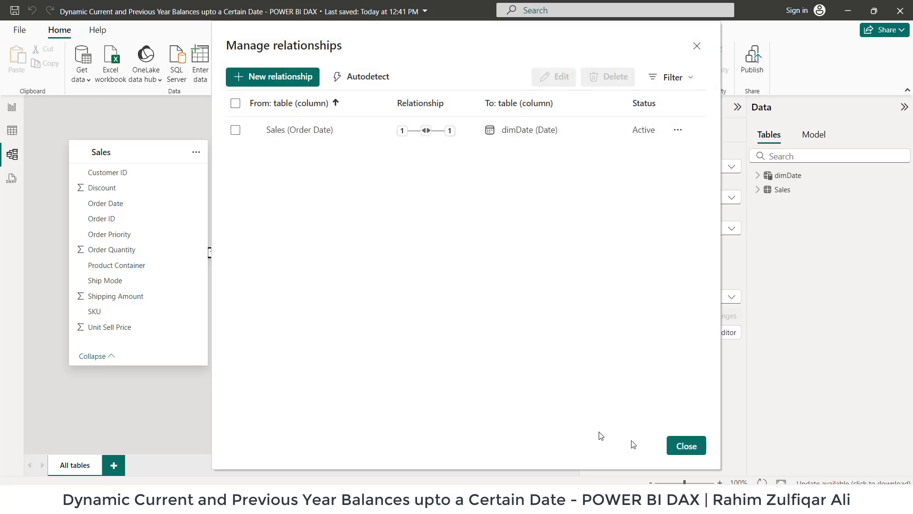
{"action": "left_click", "coordinate": [686, 445]}
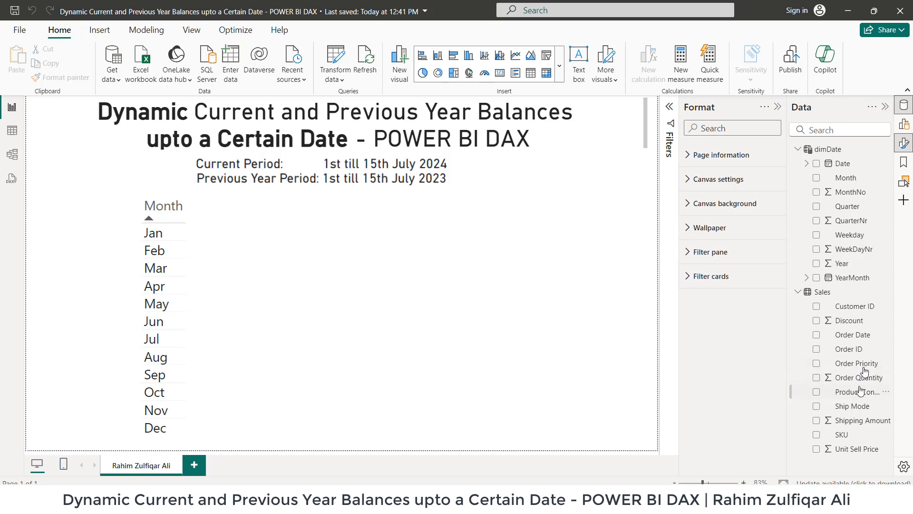
Step: Create a measure named Sales Amount in the Sales table and begin its formula with SUMX over Sales
{"action": "left_click", "coordinate": [823, 292]}
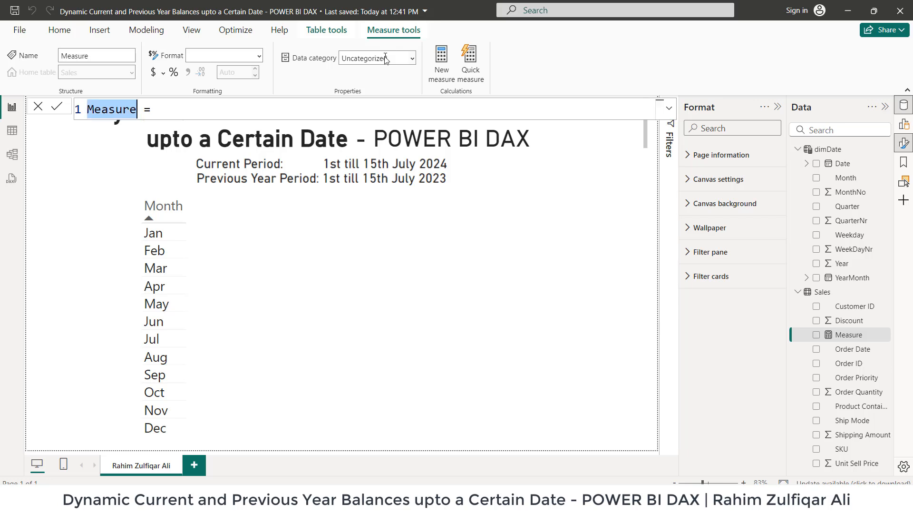
{"action": "type", "text": "Sales Amount = "}
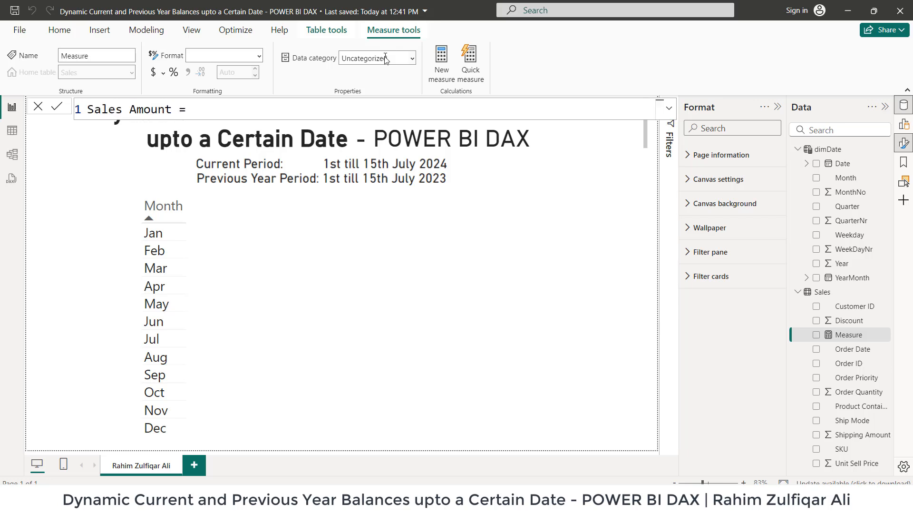
{"action": "type", "text": "SUM"}
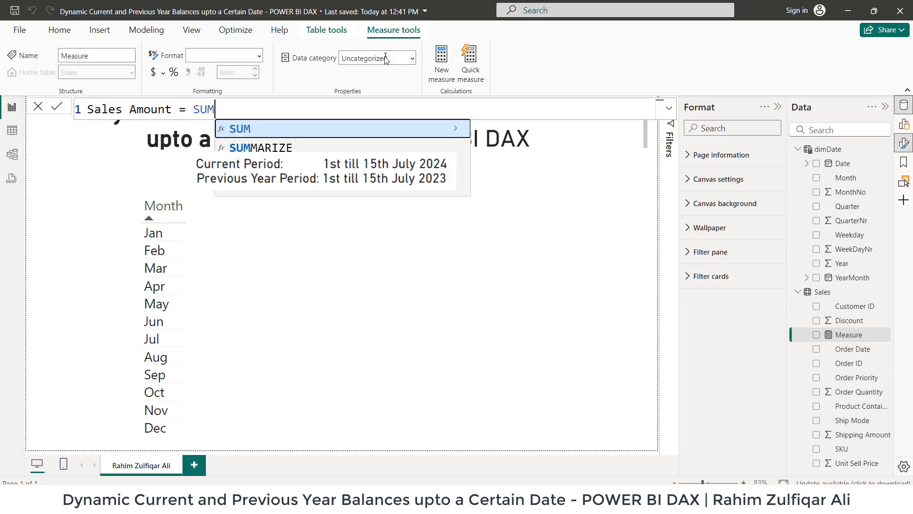
{"action": "type", "text": "X("}
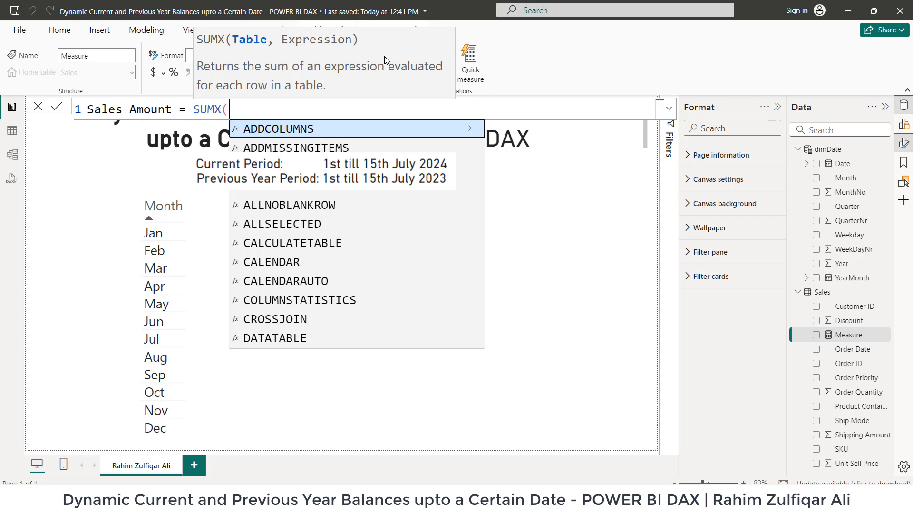
{"action": "type", "text": "Sal"}
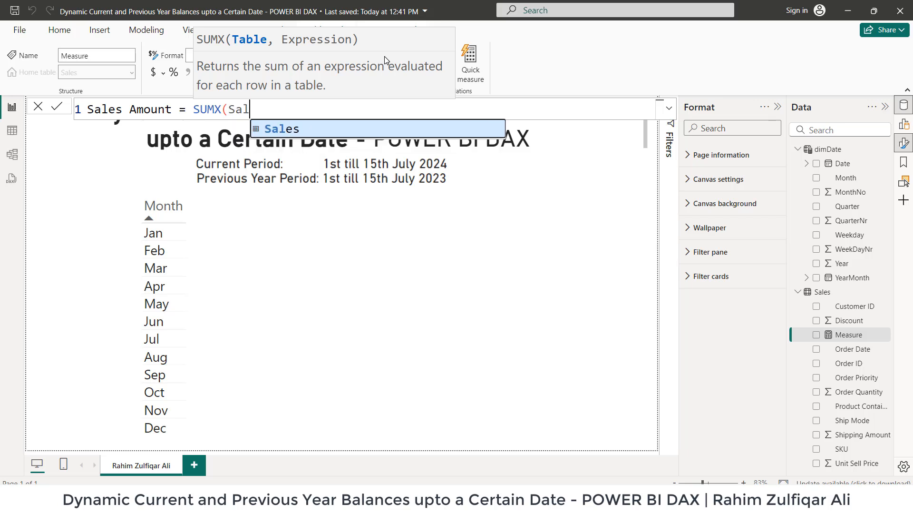
{"action": "key", "text": "Tab"}
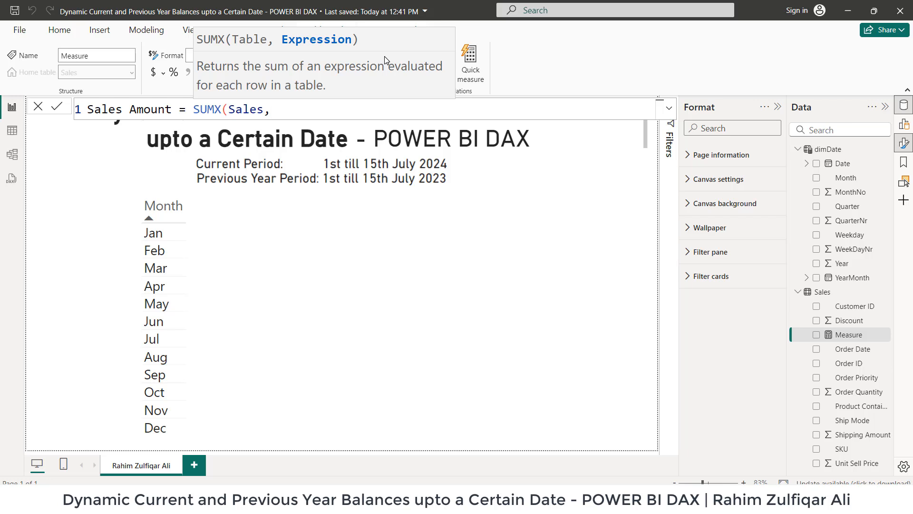
{"action": "type", "text": ",(["}
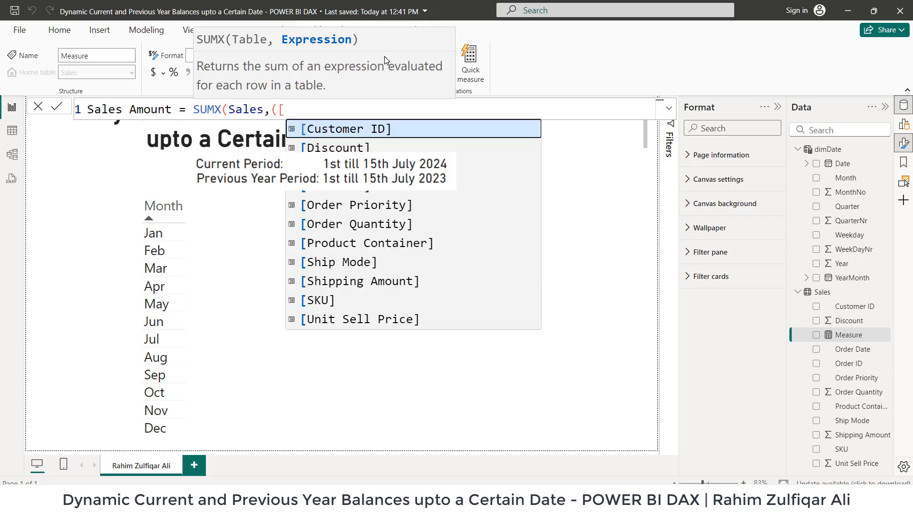
Step: Enter the SUMX expression's discounted price as ([Unit Sell Price] * (1-[Discount]))
{"action": "key", "text": "Down"}
{"action": "key", "text": "Down"}
{"action": "key", "text": "Down"}
{"action": "key", "text": "Down"}
{"action": "key", "text": "Down"}
{"action": "key", "text": "Down"}
{"action": "key", "text": "Down"}
{"action": "key", "text": "Down"}
{"action": "key", "text": "Down"}
{"action": "key", "text": "Down"}
{"action": "key", "text": "Tab"}
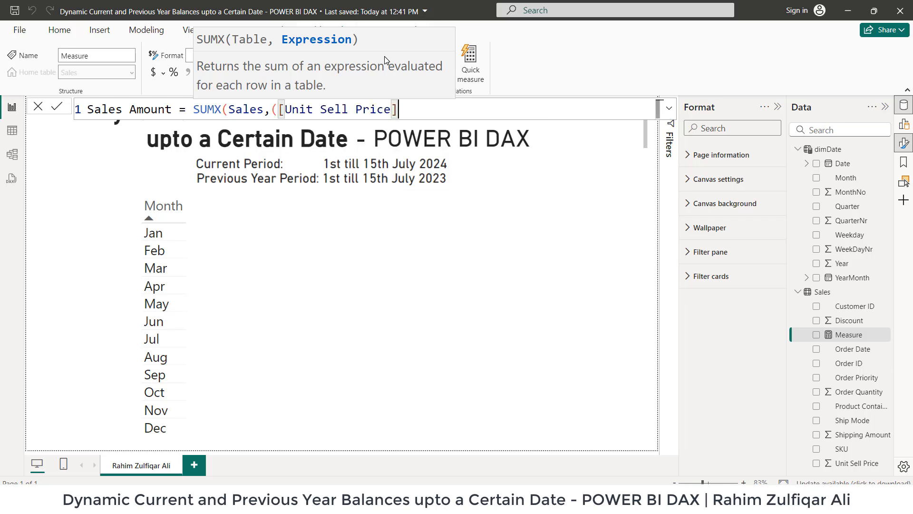
{"action": "type", "text": "* ("}
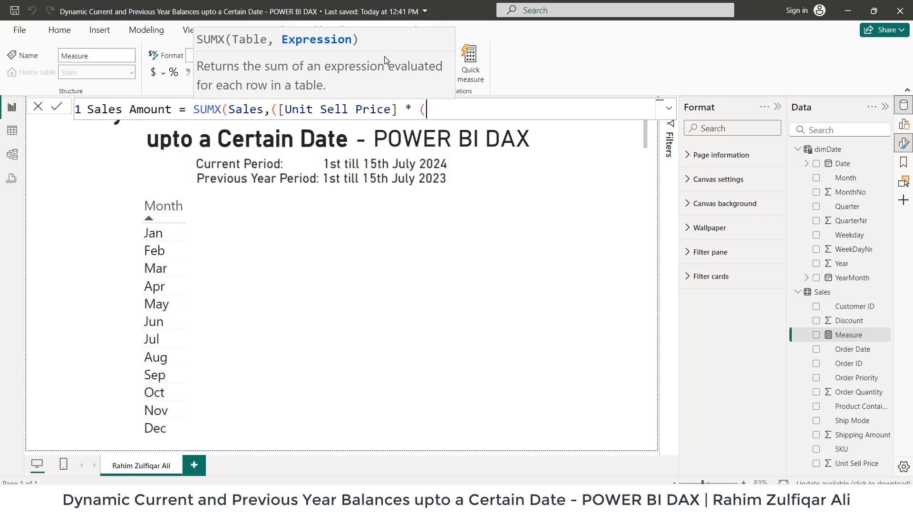
{"action": "type", "text": "1-["}
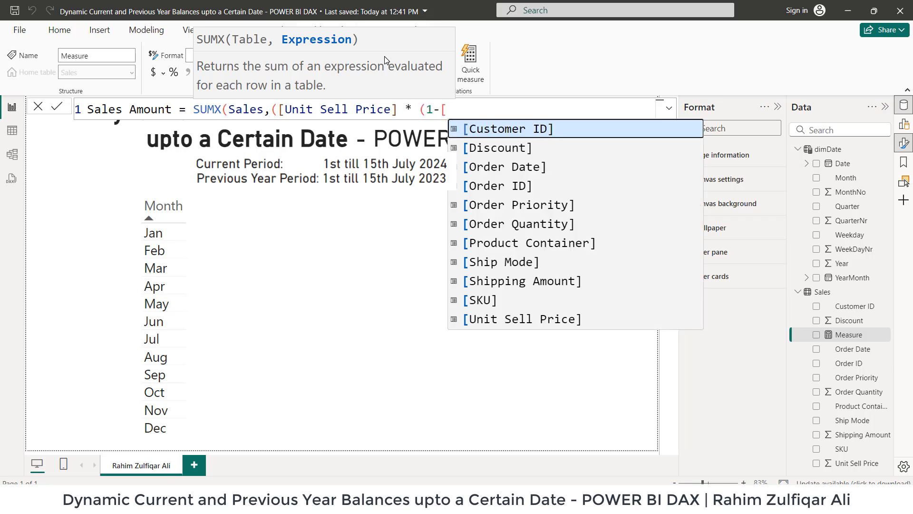
{"action": "key", "text": "Down"}
{"action": "key", "text": "Tab"}
{"action": "type", "text": "))"}
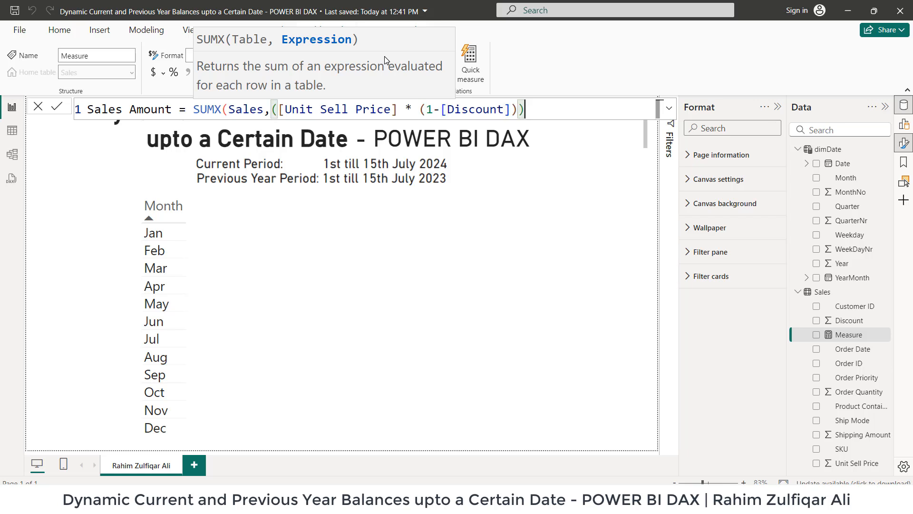
Step: Multiply the discounted price by [Order Quantity] to complete the Sales Amount formula
{"action": "type", "text": " *"}
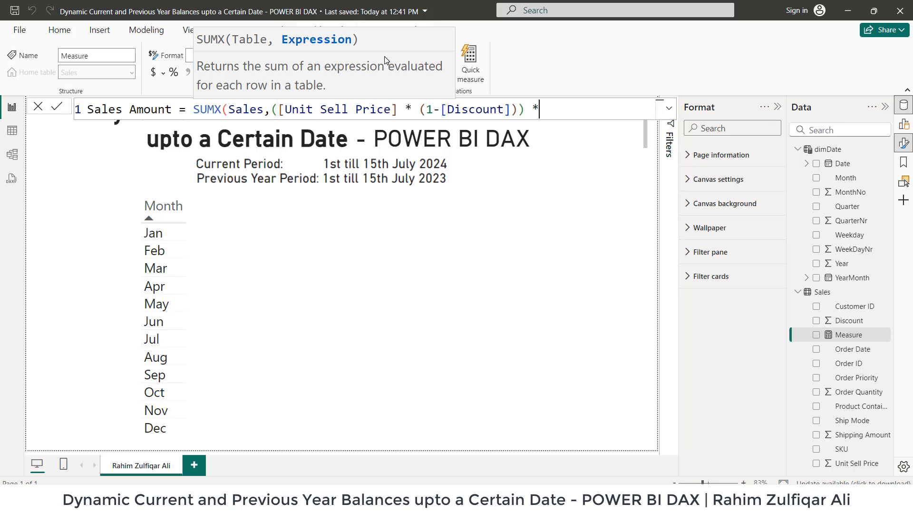
{"action": "type", "text": " ["}
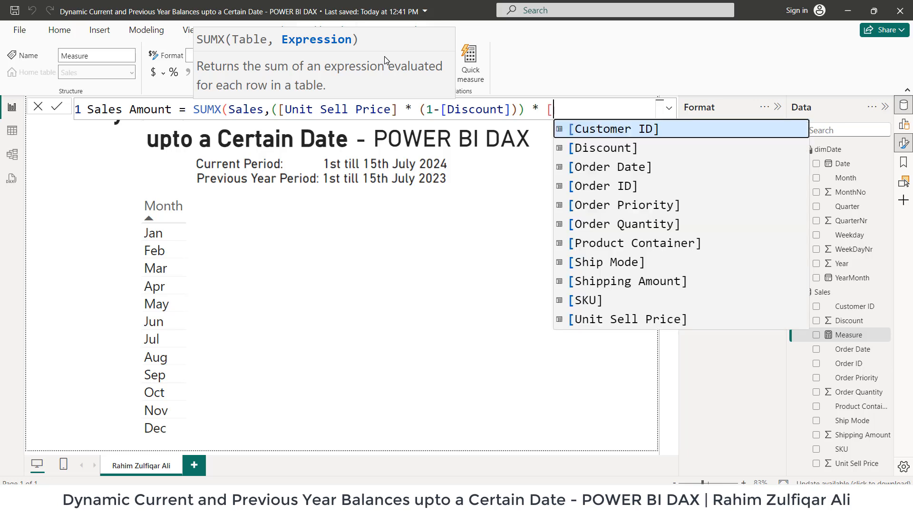
{"action": "key", "text": "Down"}
{"action": "key", "text": "Down"}
{"action": "key", "text": "Down"}
{"action": "key", "text": "Down"}
{"action": "key", "text": "Down"}
{"action": "key", "text": "Up"}
{"action": "key", "text": "Up"}
{"action": "key", "text": "Up"}
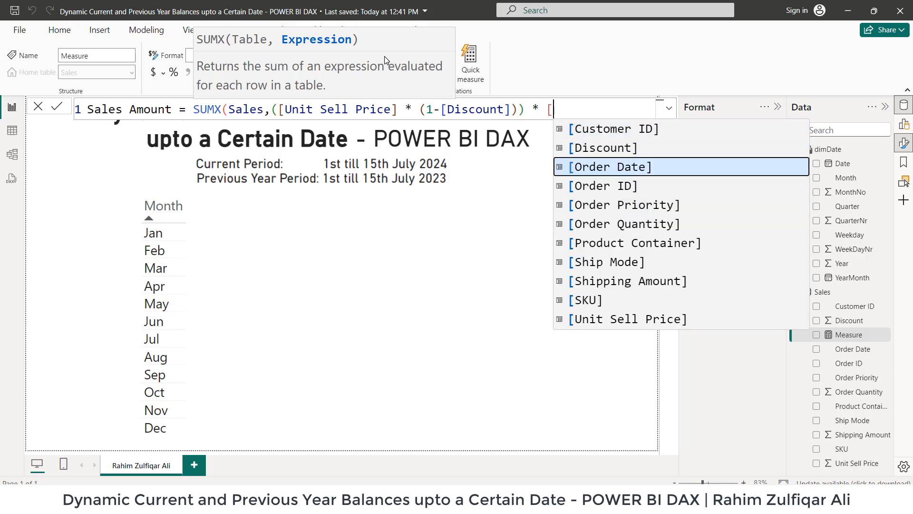
{"action": "key", "text": "Down"}
{"action": "key", "text": "Down"}
{"action": "key", "text": "Down"}
{"action": "key", "text": "Tab"}
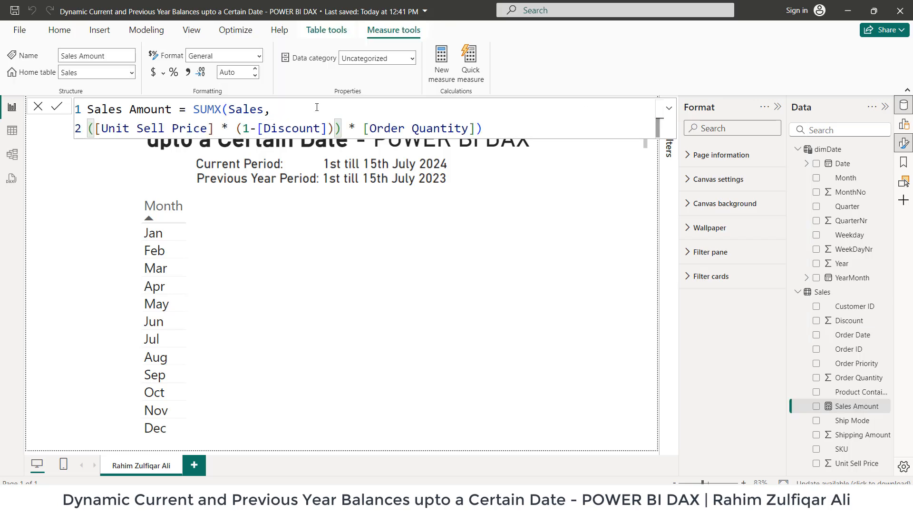
Step: Break the Sales Amount formula so that * [Order Quantity] starts on its own third line
{"action": "key", "text": "ctrl+Right"}
{"action": "key", "text": "ctrl+Right"}
{"action": "key", "text": "ctrl+Right"}
{"action": "key", "text": "ctrl+Right"}
{"action": "key", "text": "ctrl+Right"}
{"action": "key", "text": "ctrl+Right"}
{"action": "key", "text": "ctrl+Right"}
{"action": "key", "text": "ctrl+Right"}
{"action": "key", "text": "ctrl+Right"}
{"action": "key", "text": "ctrl+Right"}
{"action": "key", "text": "ctrl+Right"}
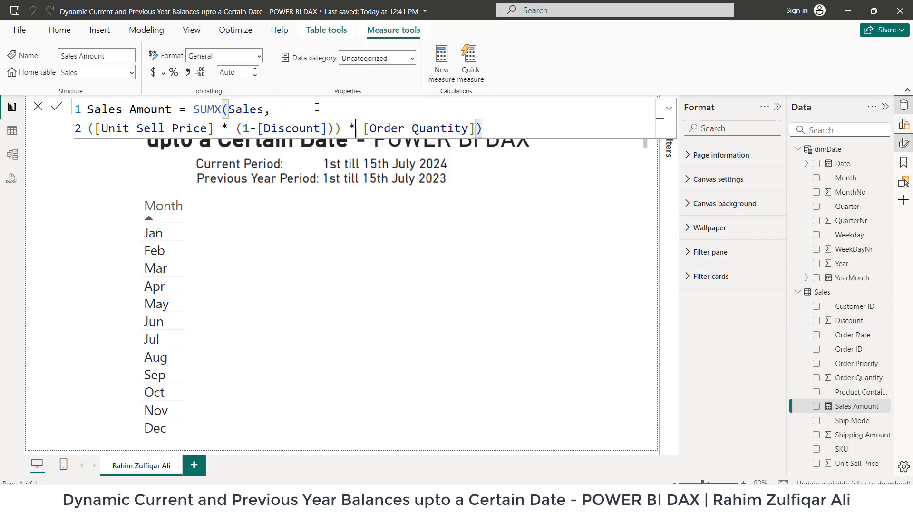
{"action": "key", "text": "shift+Return"}
{"action": "key", "text": "End"}
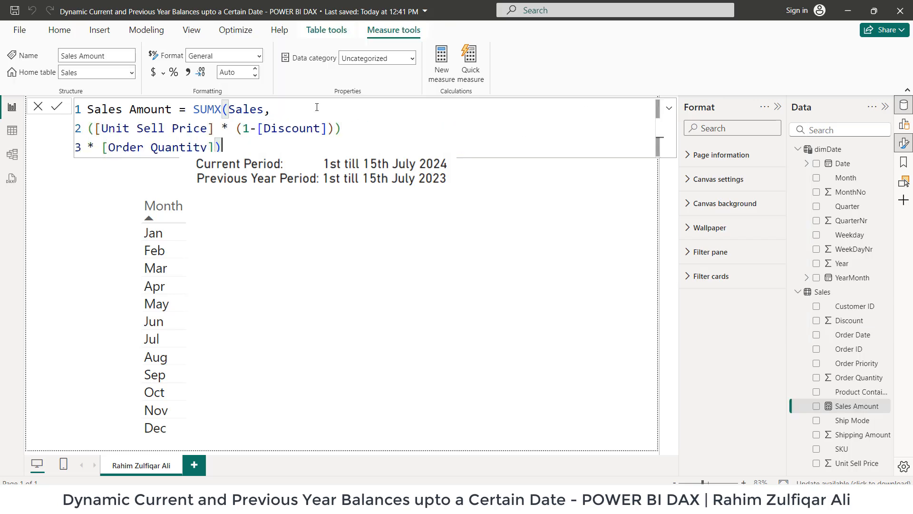
Step: Examine the Sales Amount formula part by part: SUMX, Unit Sell Price, the discount factor and Order Quantity
{"action": "key", "text": "Up"}
{"action": "key", "text": "Up"}
{"action": "key", "text": "ctrl+shift+Left"}
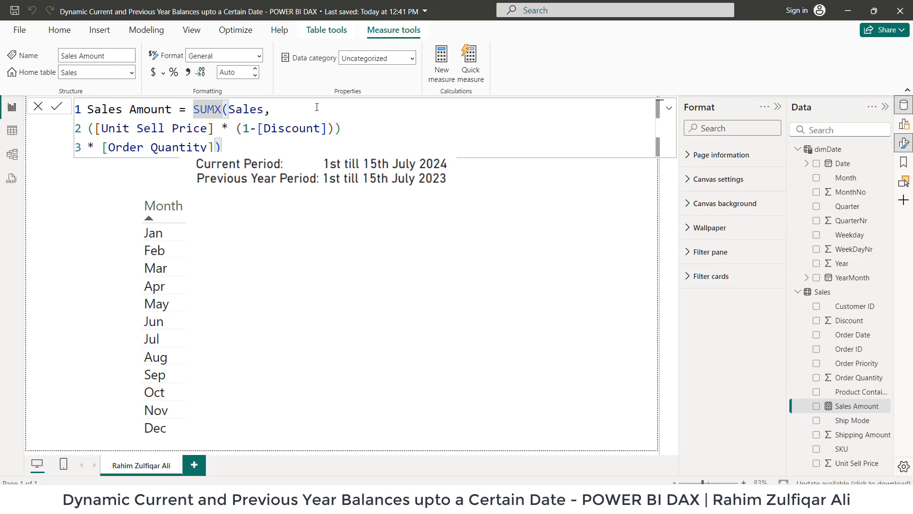
{"action": "key", "text": "Down"}
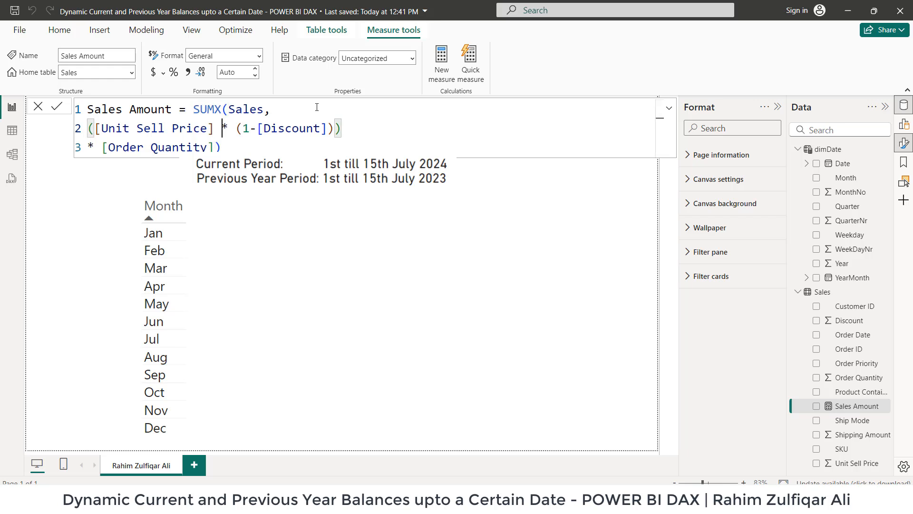
{"action": "key", "text": "ctrl+Left"}
{"action": "key", "text": "ctrl+Left"}
{"action": "key", "text": "ctrl+Left"}
{"action": "key", "text": "ctrl+Left"}
{"action": "key", "text": "ctrl+Left"}
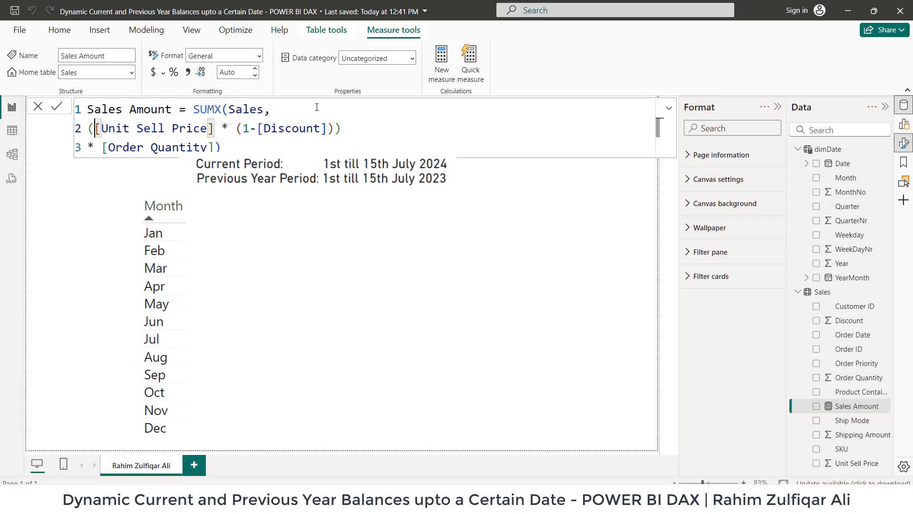
{"action": "key", "text": "ctrl+shift+Right"}
{"action": "key", "text": "ctrl+shift+Right"}
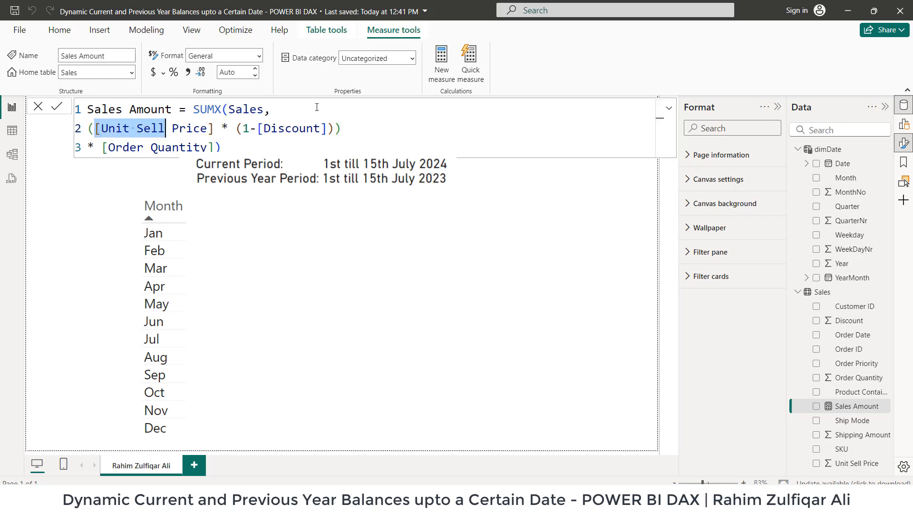
{"action": "key", "text": "ctrl+shift+Right"}
{"action": "key", "text": "Right"}
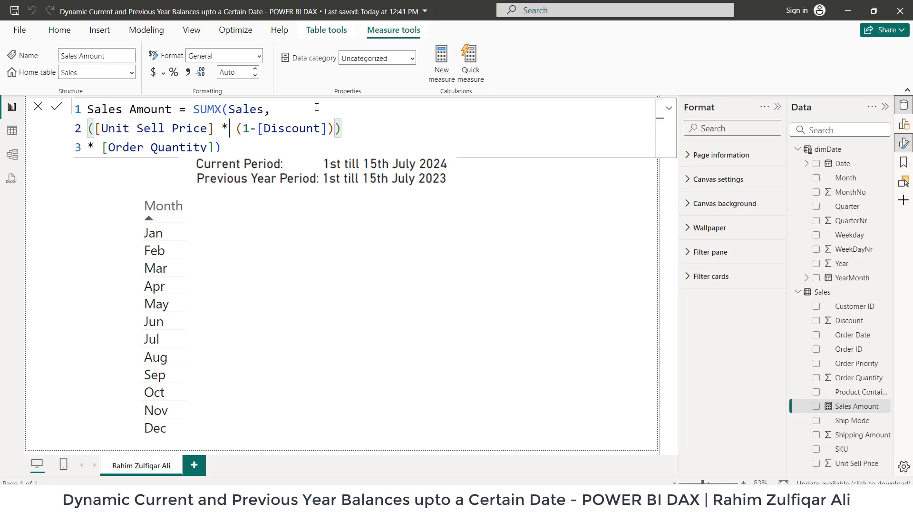
{"action": "key", "text": "ctrl+Right"}
{"action": "key", "text": "ctrl+Right"}
{"action": "key", "text": "ctrl+Right"}
{"action": "key", "text": "ctrl+Right"}
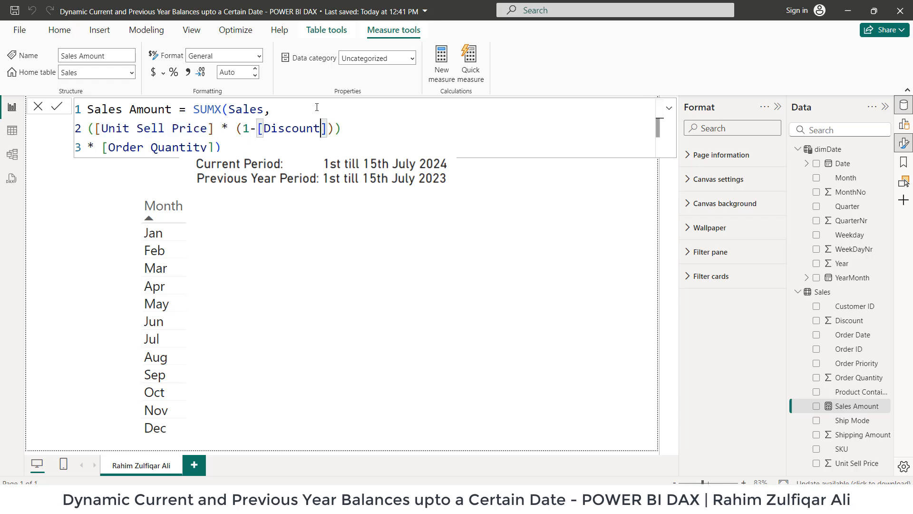
{"action": "key", "text": "ctrl+Right"}
{"action": "key", "text": "Down"}
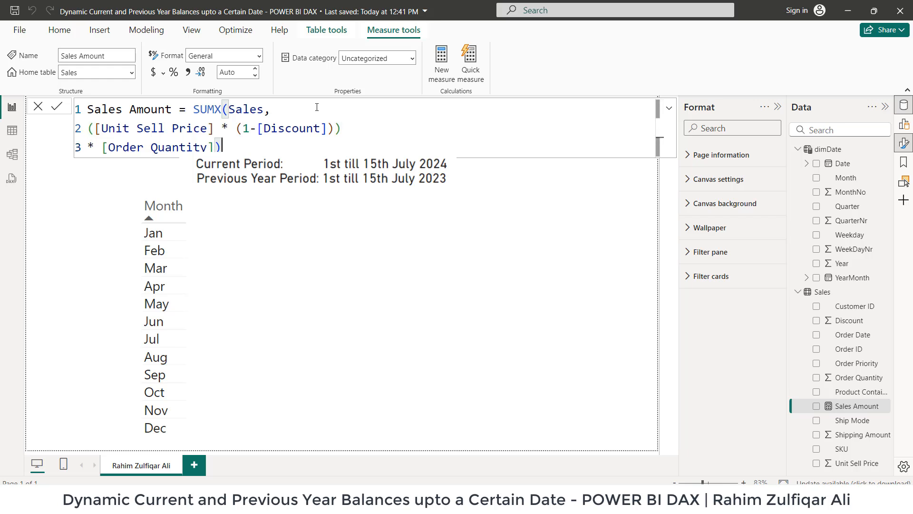
{"action": "key", "text": "ctrl+Left"}
{"action": "key", "text": "ctrl+Left"}
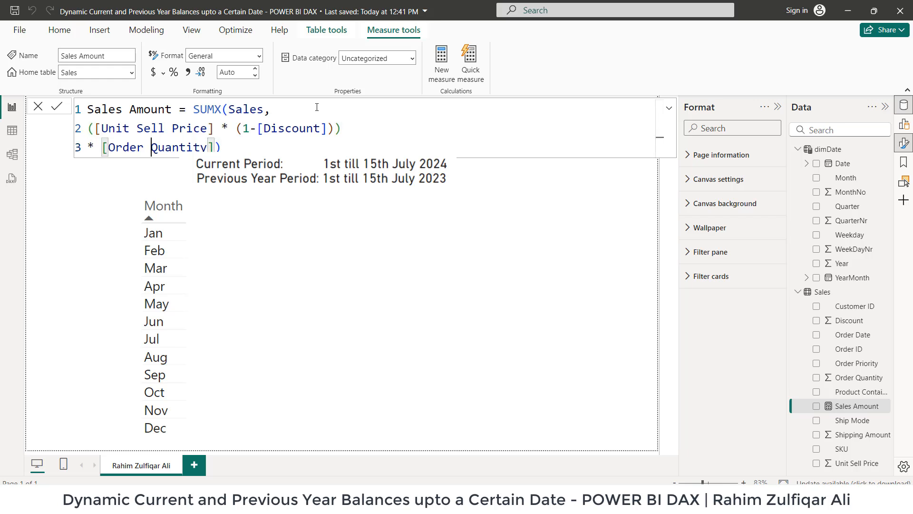
{"action": "key", "text": "ctrl+Left"}
{"action": "key", "text": "ctrl+Right"}
{"action": "key", "text": "ctrl+Right"}
{"action": "key", "text": "ctrl+Right"}
Step: Add the Sales Amount measure to the Month table on the report page
{"action": "left_click", "coordinate": [638, 214]}
{"action": "left_click_drag", "start_coordinate": [853, 408], "coordinate": [319, 253]}
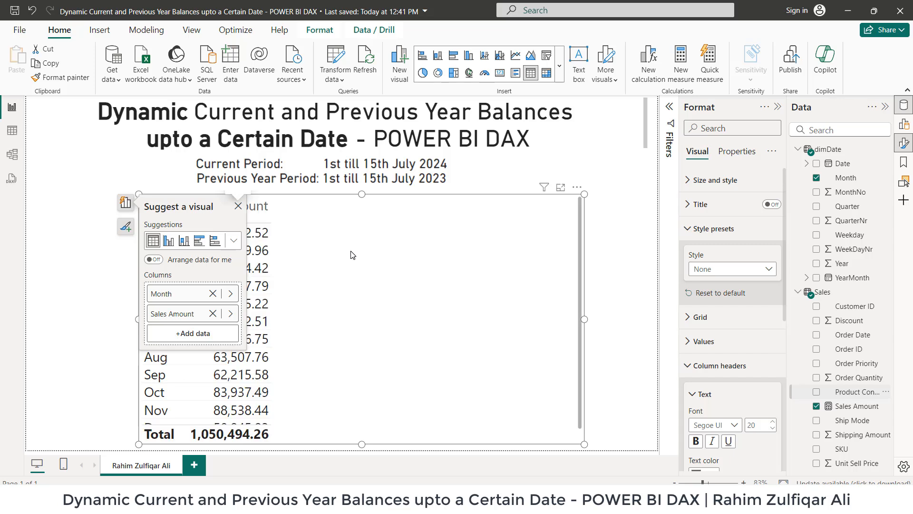
{"action": "left_click", "coordinate": [615, 333]}
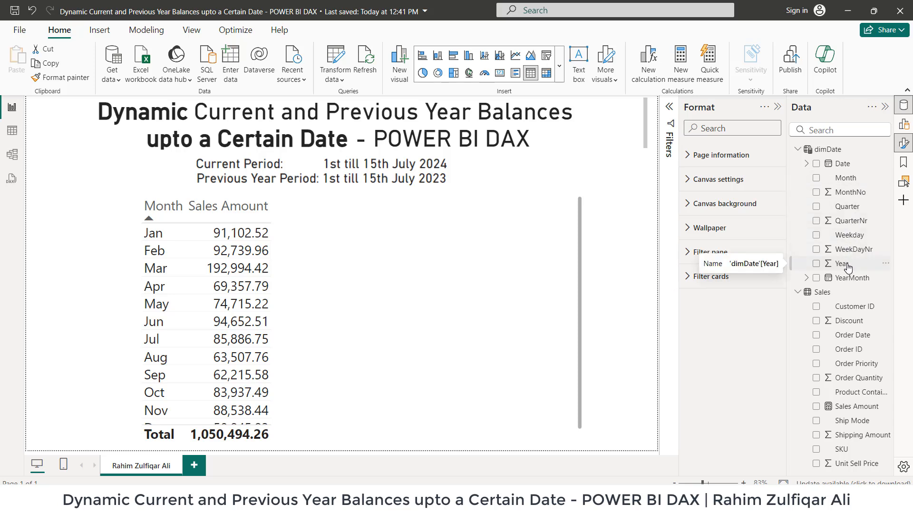
Step: Add a compact dropdown slicer for dimDate Year beside the period text, with 2024 selected
{"action": "left_click_drag", "start_coordinate": [847, 266], "coordinate": [608, 173]}
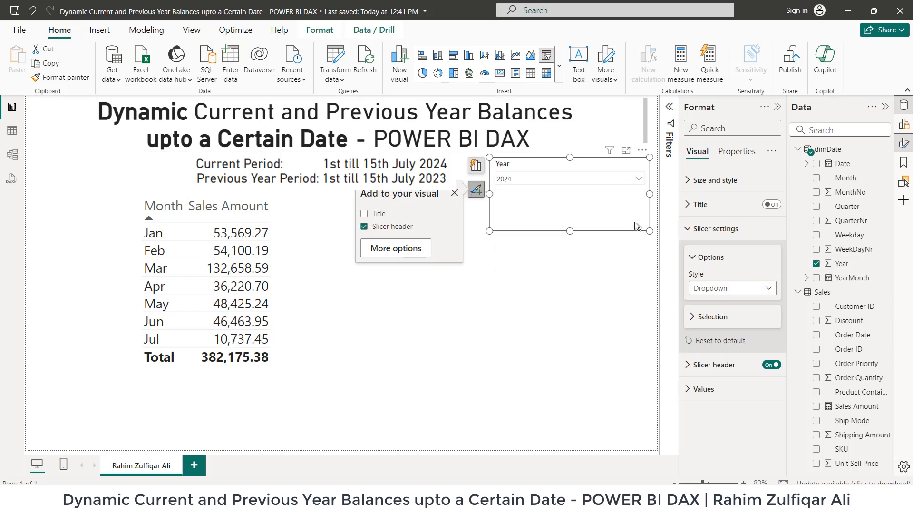
{"action": "left_click_drag", "start_coordinate": [648, 230], "coordinate": [635, 194]}
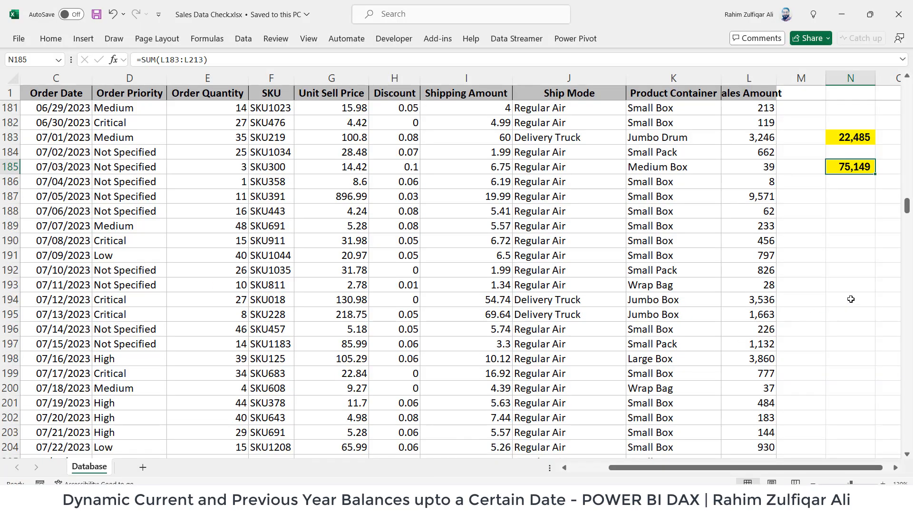
Step: Examine the SUM formula behind the highlighted July 2024 total in cell N549
{"action": "left_click", "coordinate": [852, 299]}
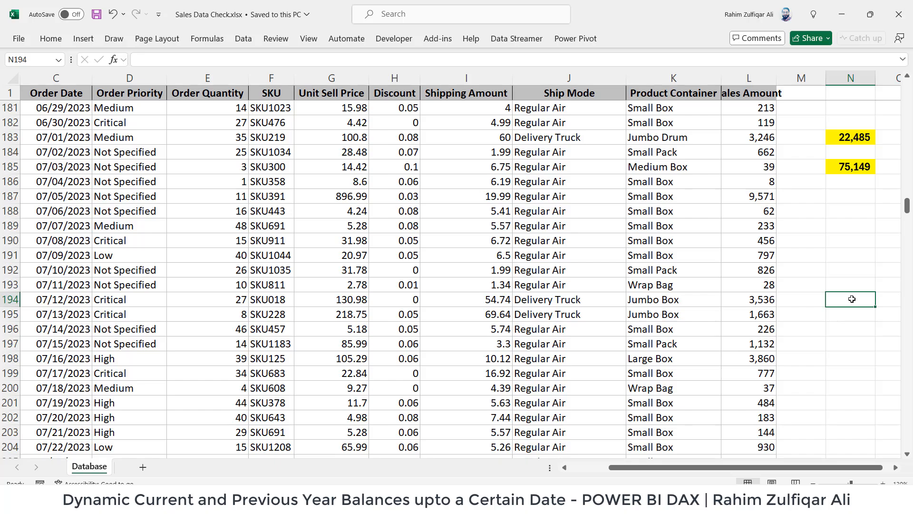
{"action": "key", "text": "ctrl+Down"}
{"action": "key", "text": "Down"}
{"action": "key", "text": "Down"}
{"action": "key", "text": "Down"}
{"action": "key", "text": "Down"}
{"action": "key", "text": "Down"}
{"action": "key", "text": "Down"}
{"action": "key", "text": "Down"}
{"action": "key", "text": "Down"}
{"action": "key", "text": "Up"}
{"action": "key", "text": "Up"}
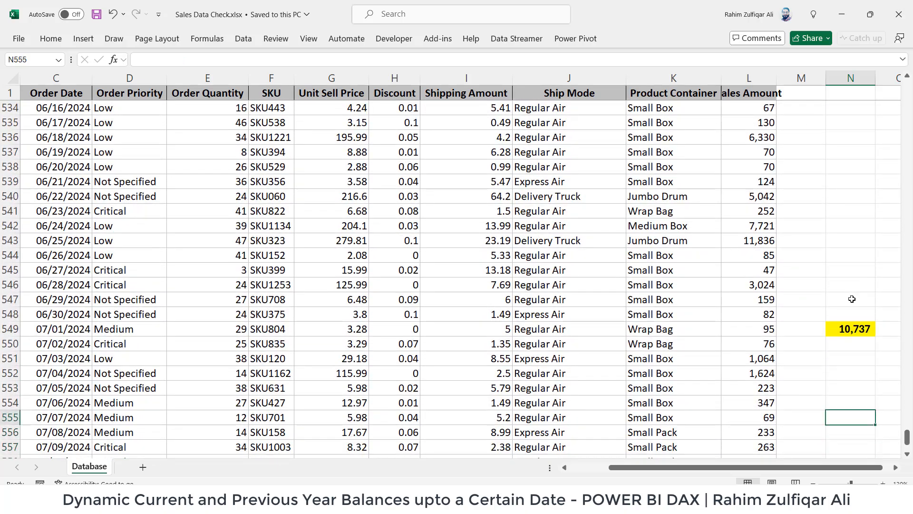
{"action": "key", "text": "Up"}
{"action": "key", "text": "Up"}
{"action": "key", "text": "Up"}
{"action": "key", "text": "Up"}
{"action": "key", "text": "Up"}
{"action": "key", "text": "Up"}
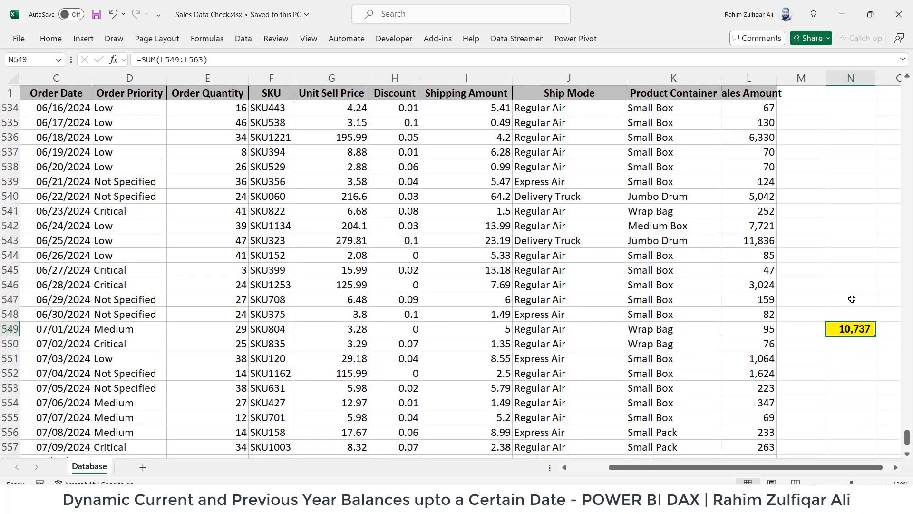
{"action": "key", "text": "F2"}
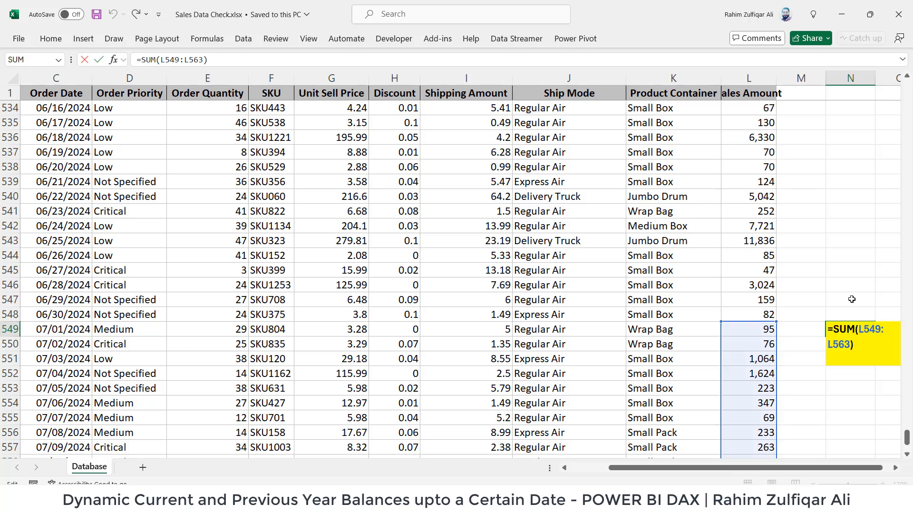
{"action": "key", "text": "Return"}
Step: Trace the row of the July 2024 total back across the sales table to the Order Date column
{"action": "key", "text": "Down"}
{"action": "key", "text": "Down"}
{"action": "key", "text": "Down"}
{"action": "key", "text": "Down"}
{"action": "key", "text": "Down"}
{"action": "key", "text": "Down"}
{"action": "key", "text": "Down"}
{"action": "key", "text": "Down"}
{"action": "key", "text": "Down"}
{"action": "key", "text": "Down"}
{"action": "key", "text": "Up"}
{"action": "key", "text": "Up"}
{"action": "key", "text": "Up"}
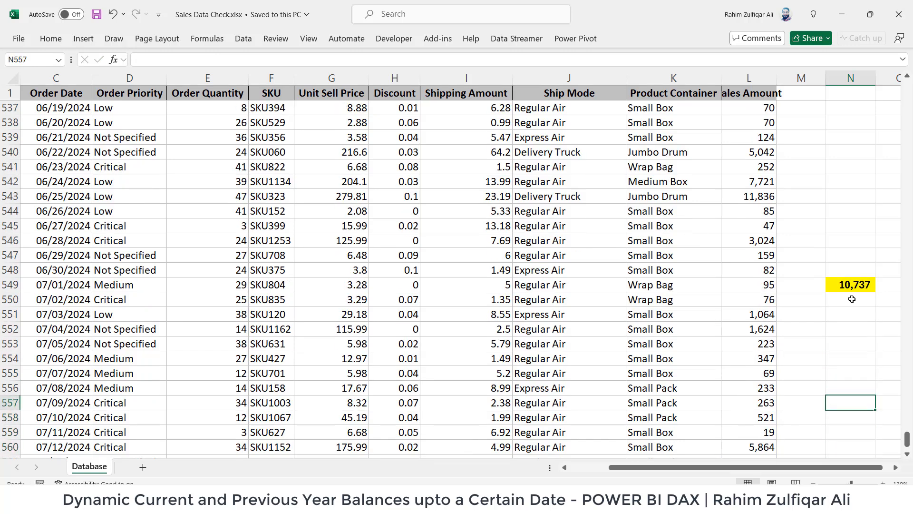
{"action": "key", "text": "Up"}
{"action": "key", "text": "Up"}
{"action": "key", "text": "Up"}
{"action": "key", "text": "Up"}
{"action": "key", "text": "Up"}
{"action": "key", "text": "Up"}
{"action": "key", "text": "Up"}
{"action": "key", "text": "Up"}
{"action": "key", "text": "Left"}
{"action": "key", "text": "Left"}
{"action": "key", "text": "Left"}
{"action": "key", "text": "Left"}
{"action": "key", "text": "Left"}
{"action": "key", "text": "Left"}
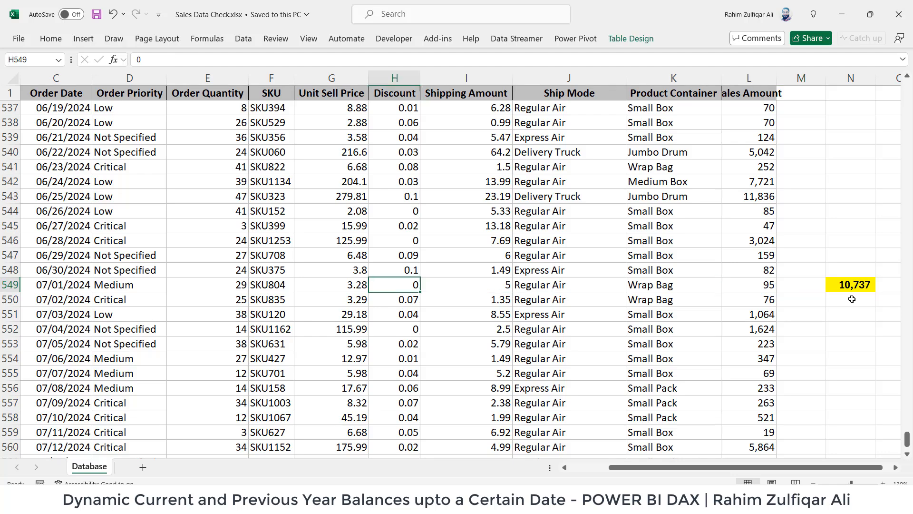
{"action": "key", "text": "Left"}
{"action": "key", "text": "Left"}
{"action": "key", "text": "Left"}
{"action": "key", "text": "Left"}
{"action": "key", "text": "Left"}
{"action": "key", "text": "Left"}
{"action": "key", "text": "Left"}
{"action": "key", "text": "Right"}
{"action": "key", "text": "Right"}
{"action": "key", "text": "Right"}
{"action": "key", "text": "Left"}
Step: Examine the July 2024 order dates from the 07/01/2024 row down to the table's last record
{"action": "key", "text": "ctrl+Down"}
{"action": "key", "text": "Down"}
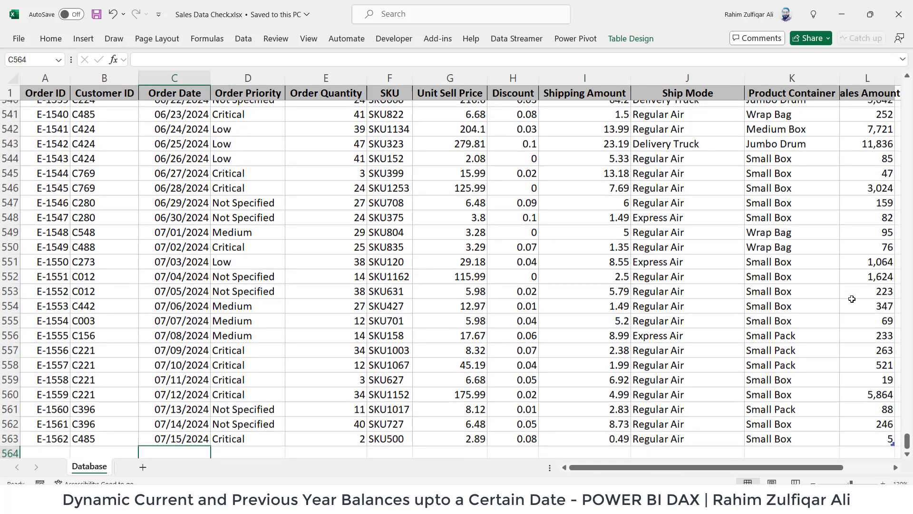
{"action": "key", "text": "Up"}
{"action": "key", "text": "Up"}
{"action": "key", "text": "Up"}
{"action": "key", "text": "Up"}
{"action": "key", "text": "Up"}
{"action": "key", "text": "Up"}
{"action": "key", "text": "Up"}
{"action": "key", "text": "Up"}
{"action": "key", "text": "Up"}
{"action": "key", "text": "Up"}
{"action": "key", "text": "Up"}
{"action": "key", "text": "Up"}
{"action": "key", "text": "Up"}
{"action": "key", "text": "Up"}
{"action": "key", "text": "Up"}
{"action": "key", "text": "Up"}
{"action": "key", "text": "Up"}
{"action": "key", "text": "Down"}
{"action": "key", "text": "Down"}
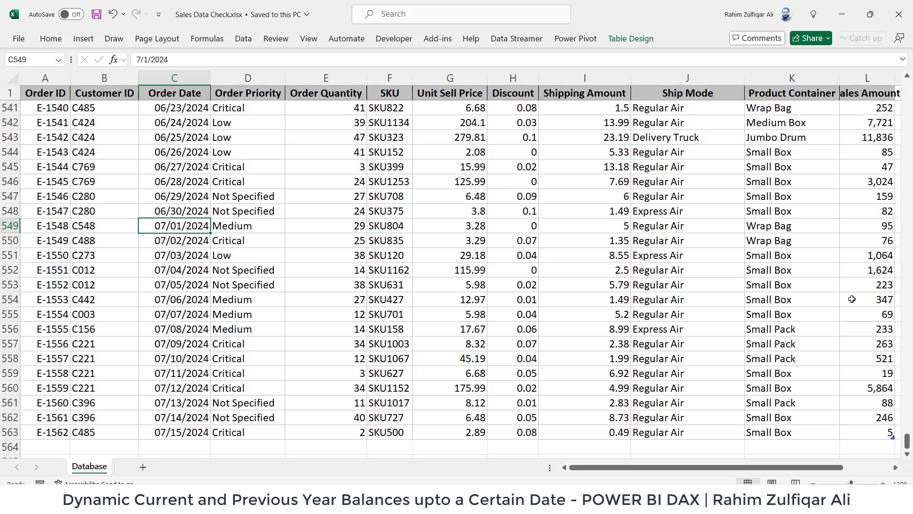
{"action": "key", "text": "ctrl+shift+Down"}
{"action": "key", "text": "ctrl+shift+Up"}
{"action": "key", "text": "Down"}
{"action": "key", "text": "ctrl+Down"}
{"action": "key", "text": "ctrl+Up"}
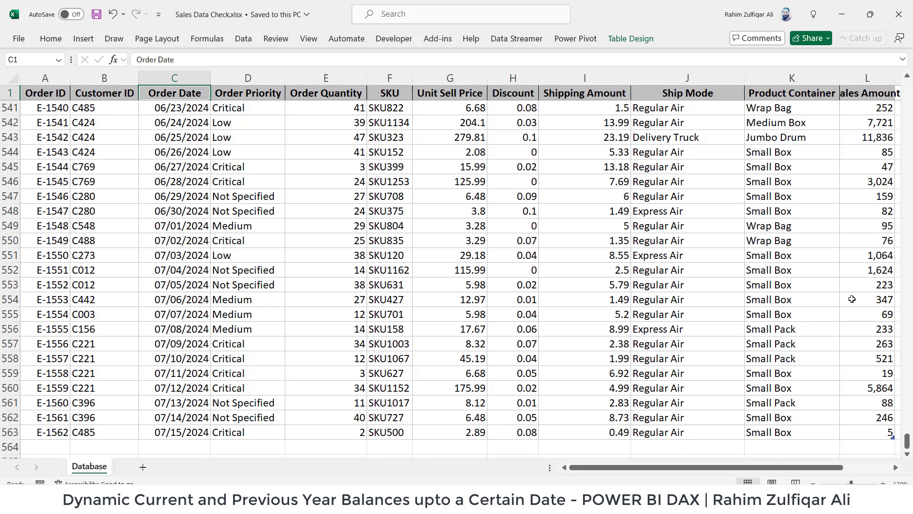
{"action": "key", "text": "Down"}
{"action": "key", "text": "ctrl+Down"}
Step: Check the Sales Amount range summed in cell N549 against the July 2024 order dates
{"action": "key", "text": "Right"}
{"action": "key", "text": "Right"}
{"action": "key", "text": "Right"}
{"action": "key", "text": "Right"}
{"action": "key", "text": "Right"}
{"action": "key", "text": "Right"}
{"action": "key", "text": "Right"}
{"action": "key", "text": "Right"}
{"action": "key", "text": "Right"}
{"action": "key", "text": "Right"}
{"action": "key", "text": "Right"}
{"action": "key", "text": "Right"}
{"action": "key", "text": "Right"}
{"action": "key", "text": "Right"}
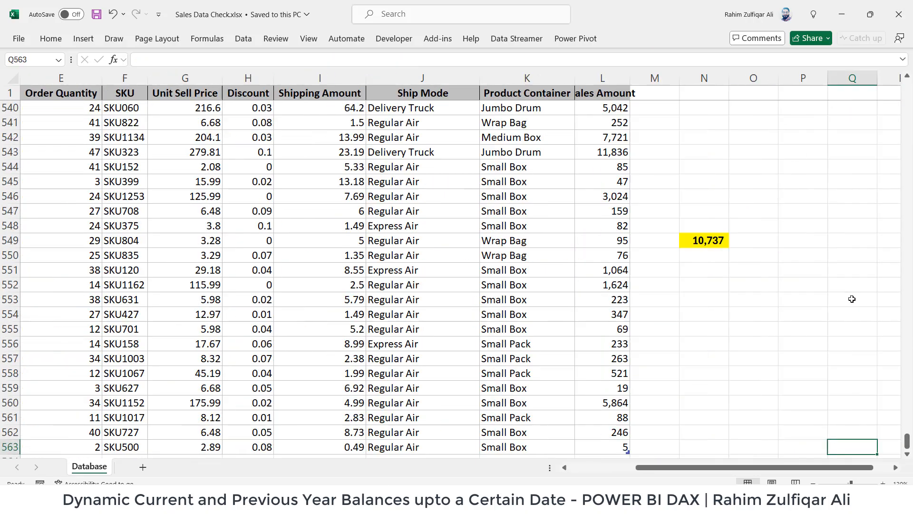
{"action": "key", "text": "Left"}
{"action": "key", "text": "Left"}
{"action": "key", "text": "Left"}
{"action": "key", "text": "Left"}
{"action": "key", "text": "Up"}
{"action": "key", "text": "Right"}
{"action": "key", "text": "Up"}
{"action": "key", "text": "Up"}
{"action": "key", "text": "Up"}
{"action": "key", "text": "Up"}
{"action": "key", "text": "Up"}
{"action": "key", "text": "Up"}
{"action": "key", "text": "Up"}
{"action": "key", "text": "Up"}
{"action": "key", "text": "Up"}
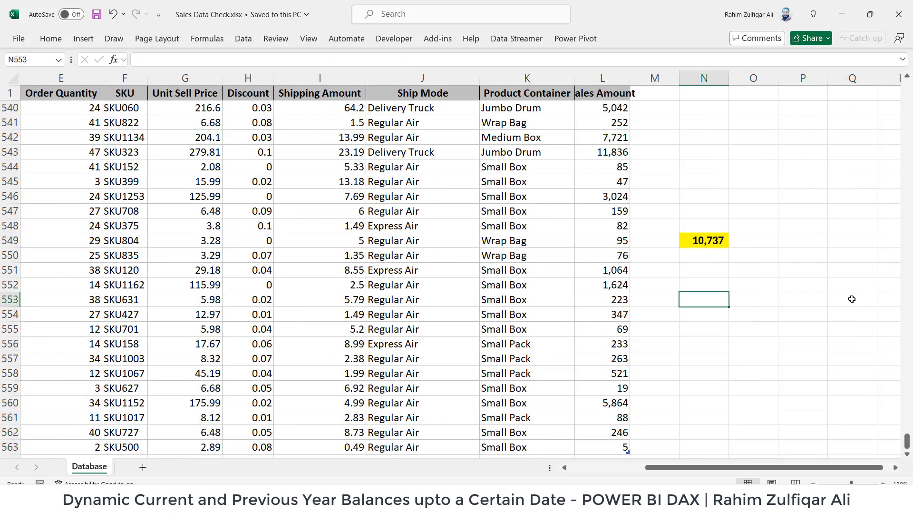
{"action": "key", "text": "Up"}
{"action": "key", "text": "Up"}
{"action": "key", "text": "Up"}
{"action": "key", "text": "Up"}
{"action": "key", "text": "F2"}
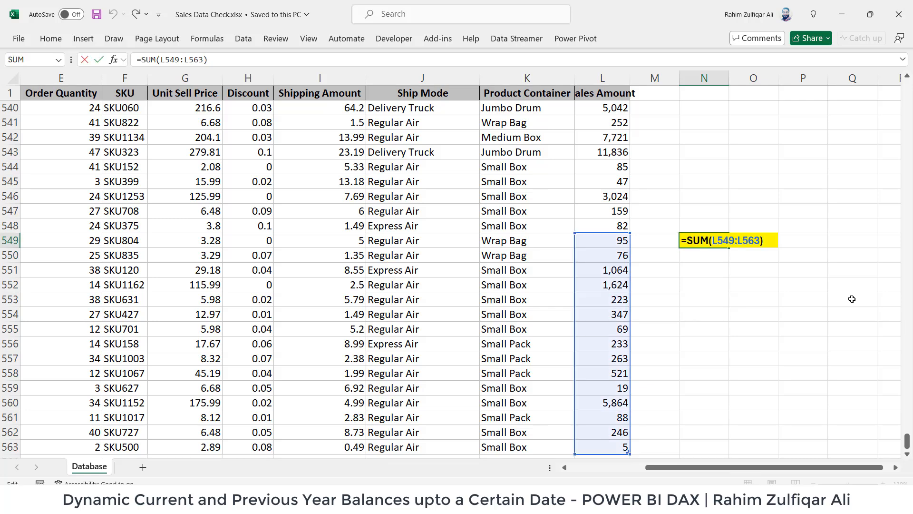
{"action": "key", "text": "Escape"}
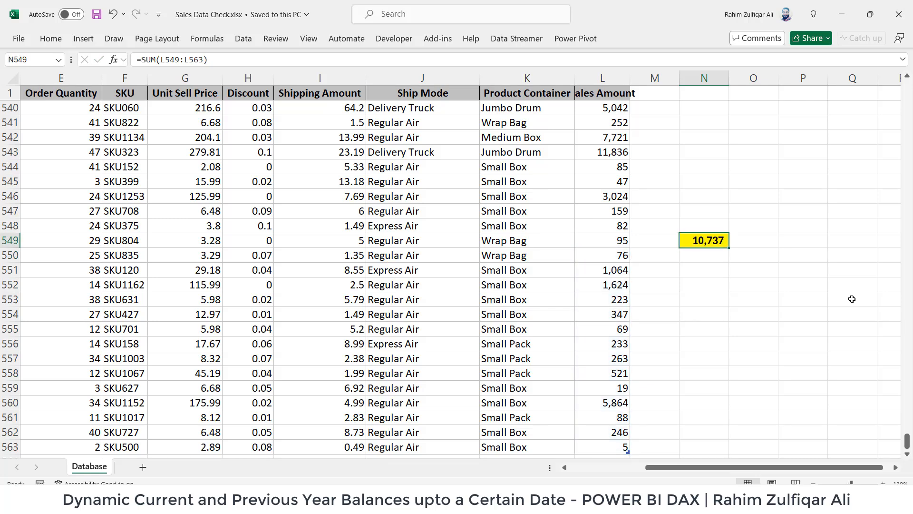
{"action": "key", "text": "Down"}
{"action": "key", "text": "Left"}
{"action": "key", "text": "Left"}
{"action": "key", "text": "ctrl+Left"}
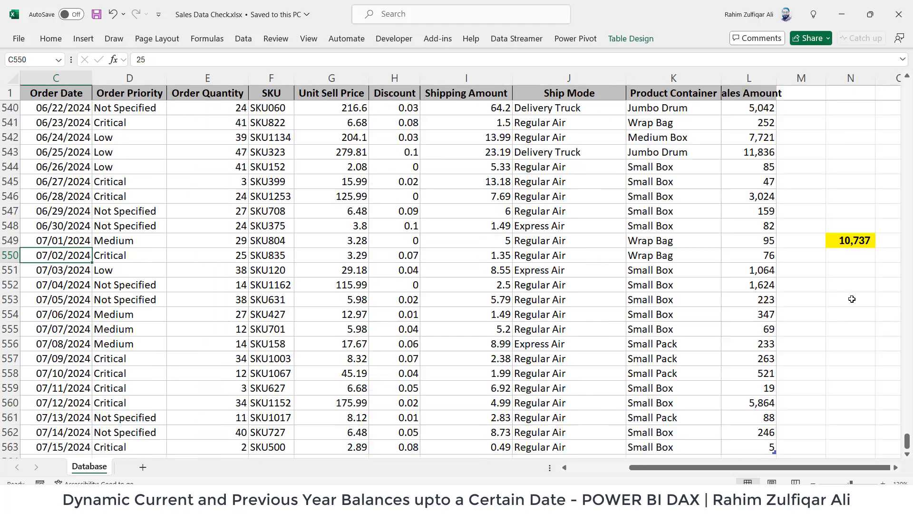
{"action": "key", "text": "Right"}
{"action": "key", "text": "Right"}
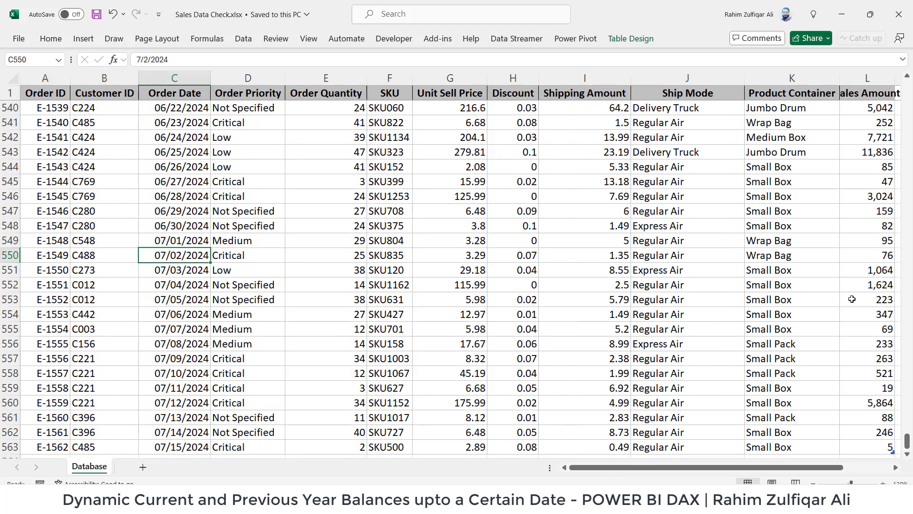
Step: Switch to Power BI and start a Previous Year measure in the Sales table with CALCULATE over [Sales Amount]
{"action": "key", "text": "alt+Tab"}
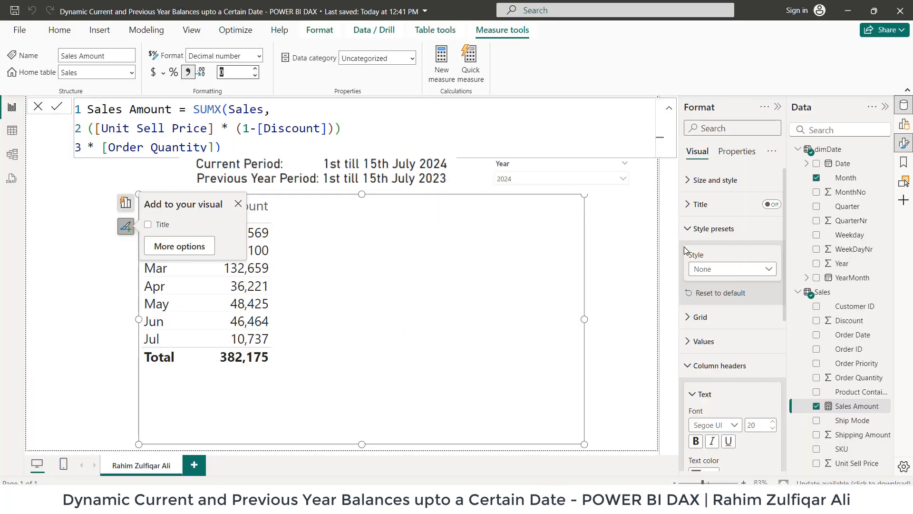
{"action": "left_click", "coordinate": [828, 293]}
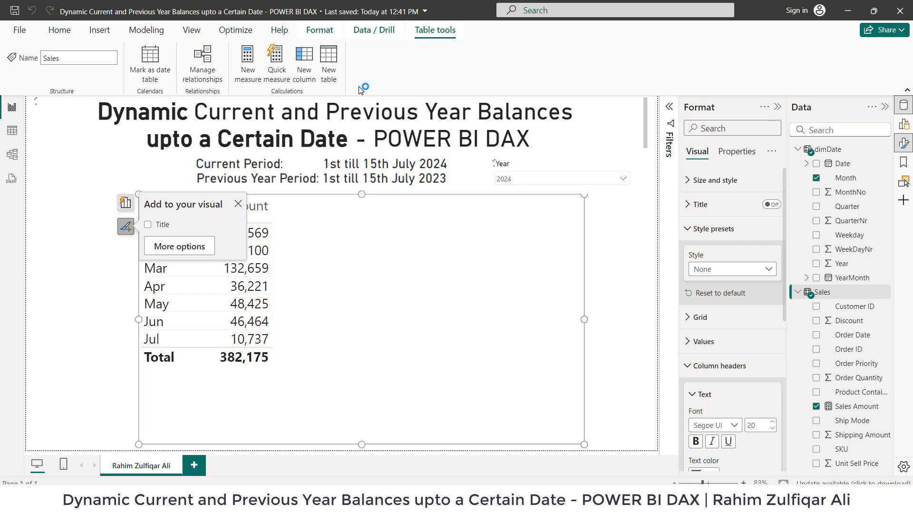
{"action": "type", "text": "Prev"}
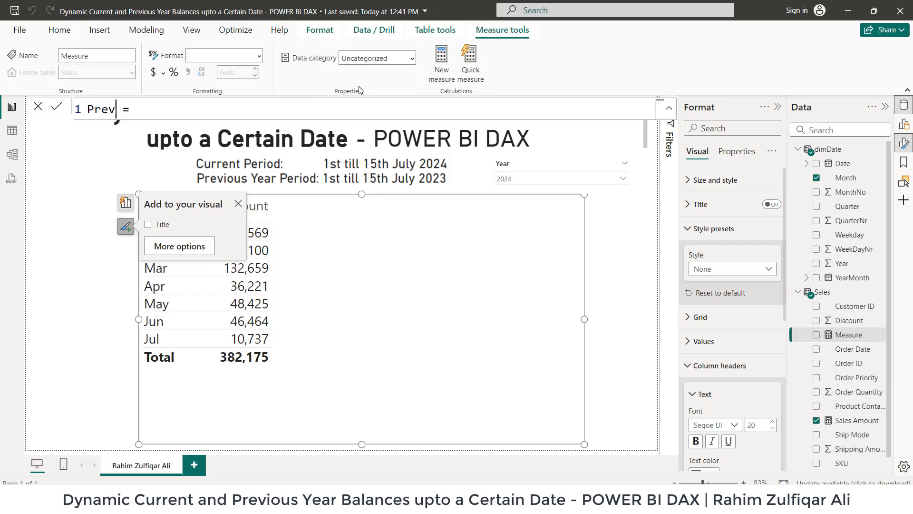
{"action": "type", "text": "ious Year = "}
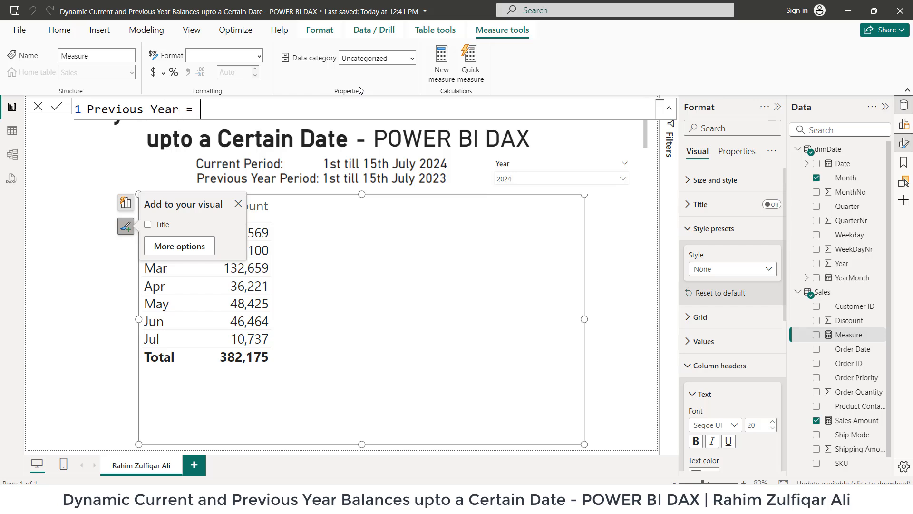
{"action": "type", "text": "CALCULATE("}
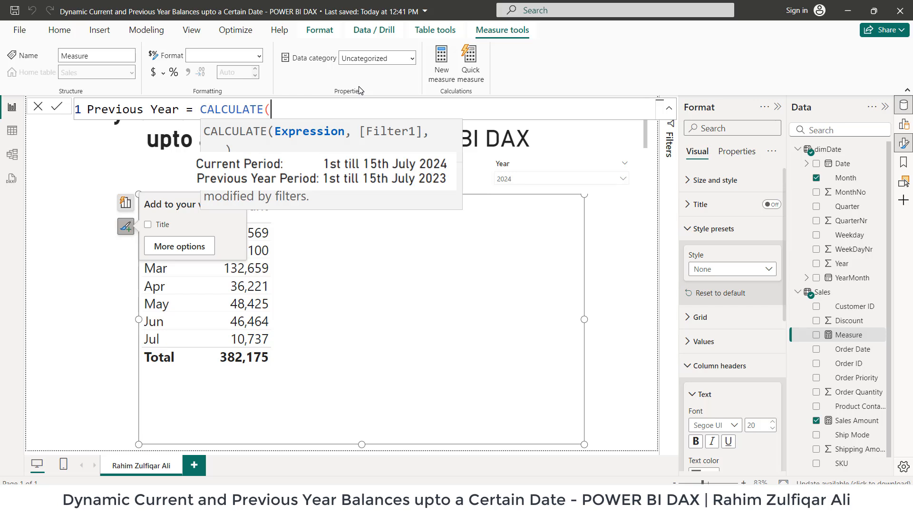
{"action": "type", "text": "["}
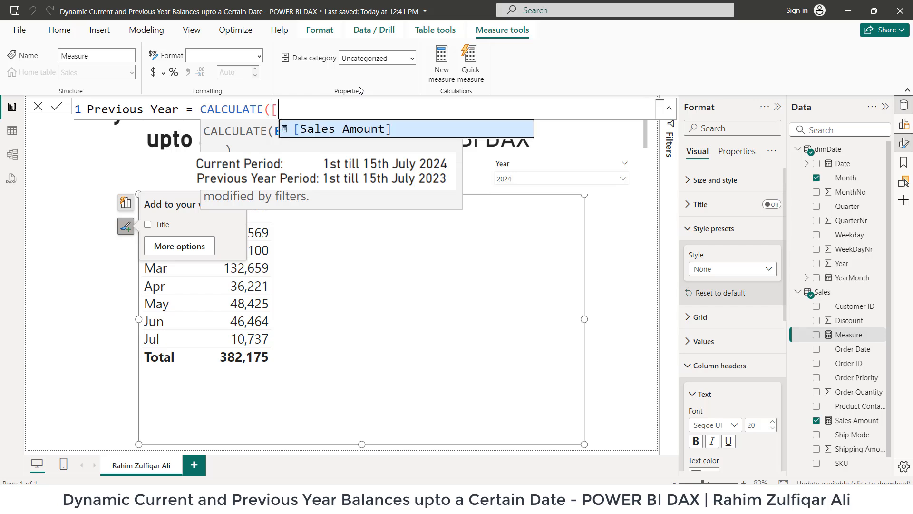
{"action": "key", "text": "Tab"}
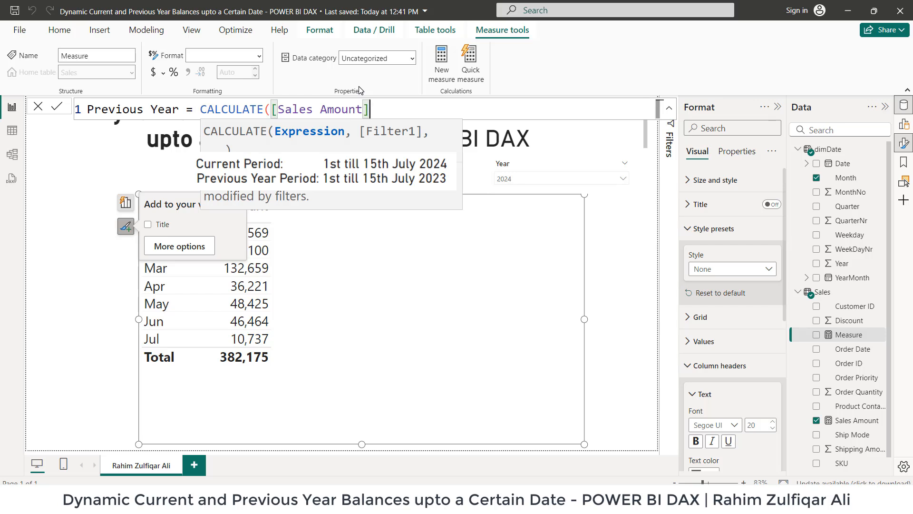
Step: Complete the formula with the filter SAMEPERIODLASTYEAR('dimDate'[Date]) and add the Previous Year measure to the Month table
{"action": "type", "text": ","}
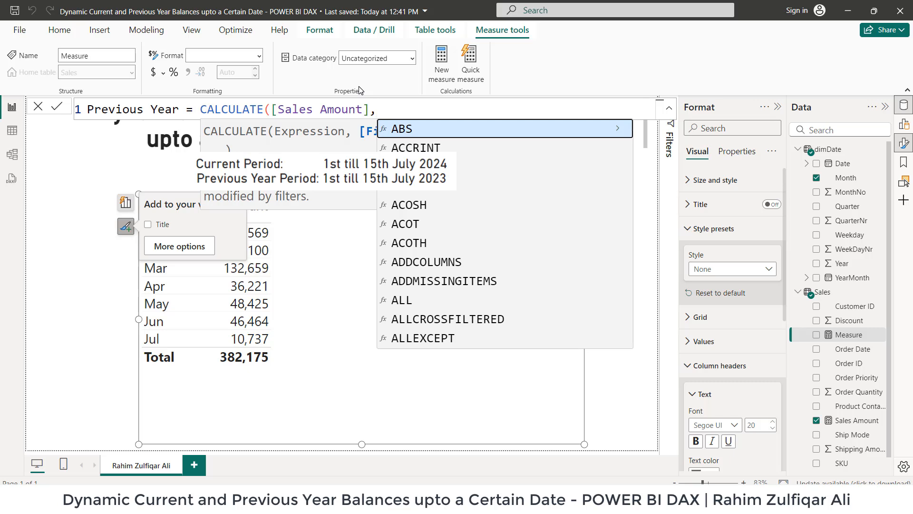
{"action": "type", "text": "same"}
{"action": "key", "text": "Tab"}
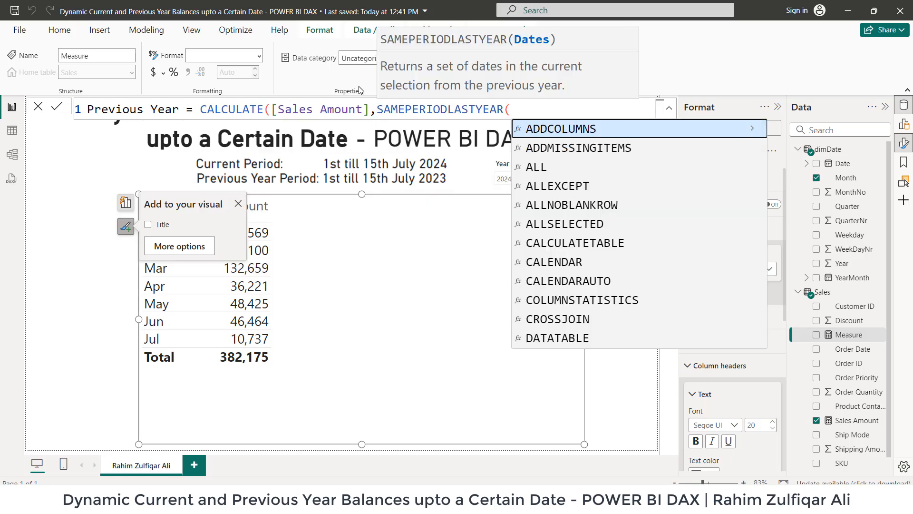
{"action": "type", "text": "'"}
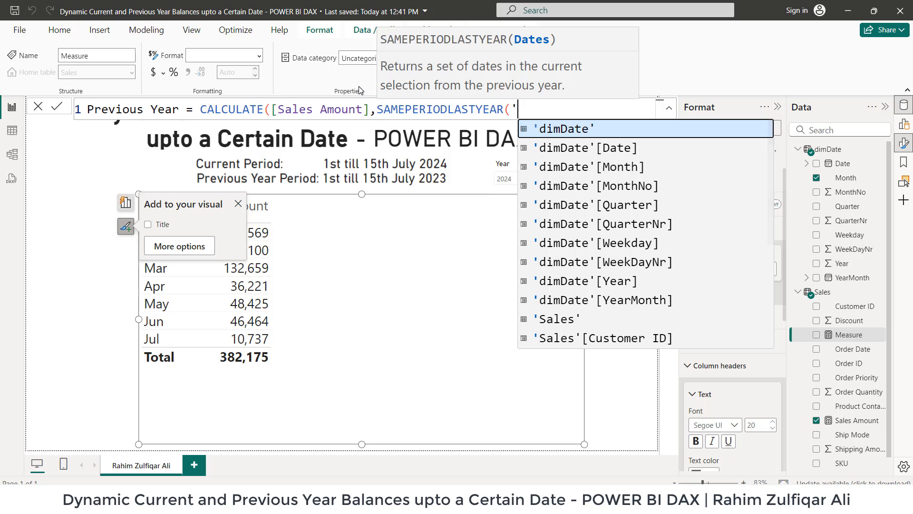
{"action": "key", "text": "Down"}
{"action": "key", "text": "Tab"}
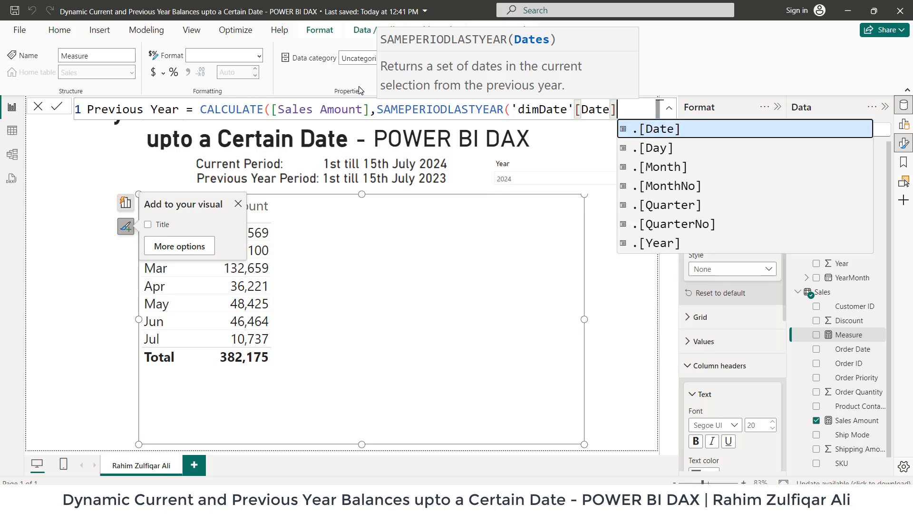
{"action": "type", "text": "))"}
{"action": "key", "text": "Return"}
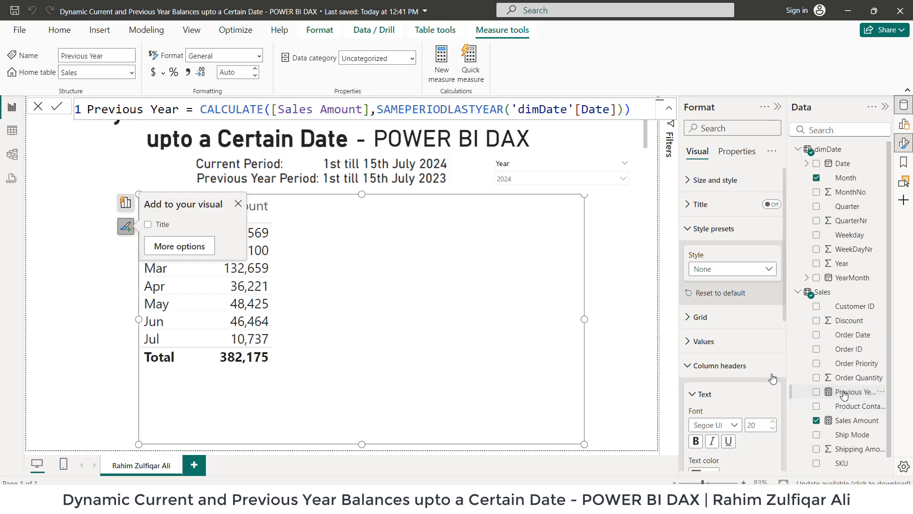
{"action": "left_click_drag", "start_coordinate": [846, 397], "coordinate": [357, 240]}
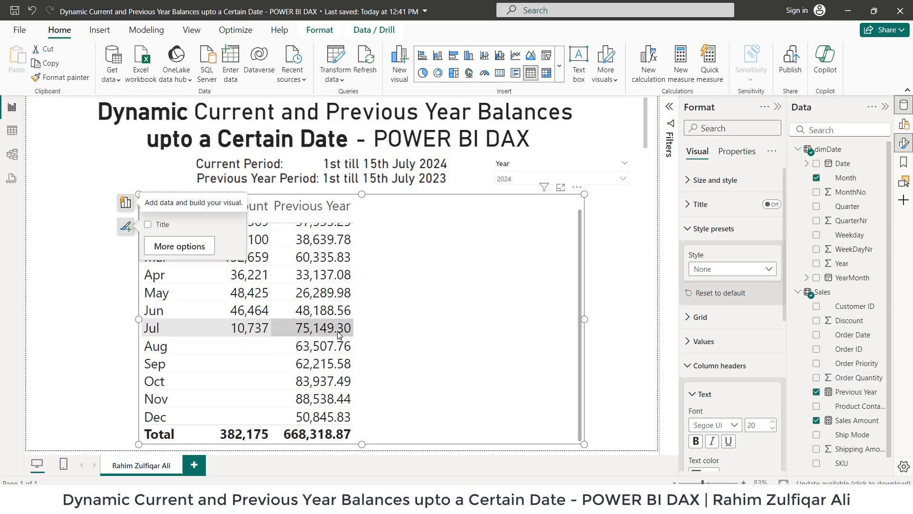
{"action": "scroll", "coordinate": [323, 261], "scroll_direction": "up", "scroll_amount": 1}
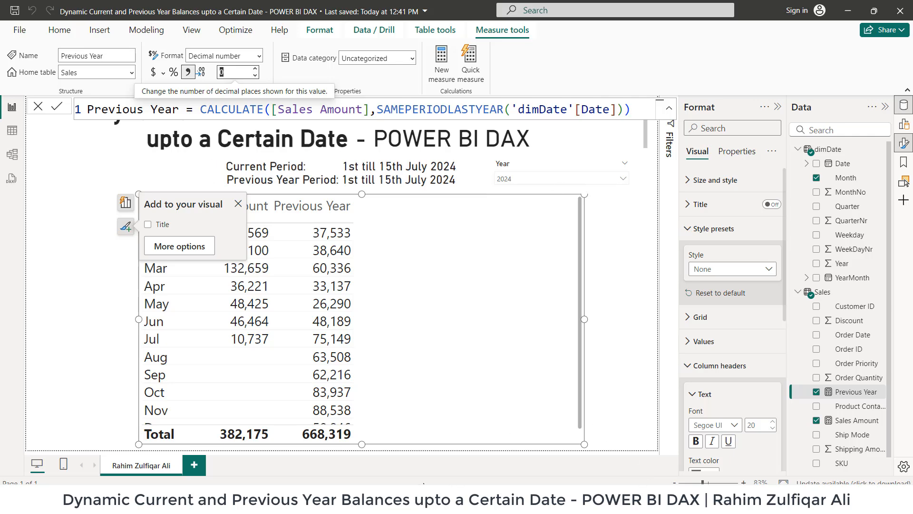
Step: Switch to the Excel sales check workbook and find the July 2023 totals in column N, comparing them with Power BI's July Previous Year value
{"action": "key", "text": "alt+Tab"}
{"action": "left_click", "coordinate": [805, 328]}
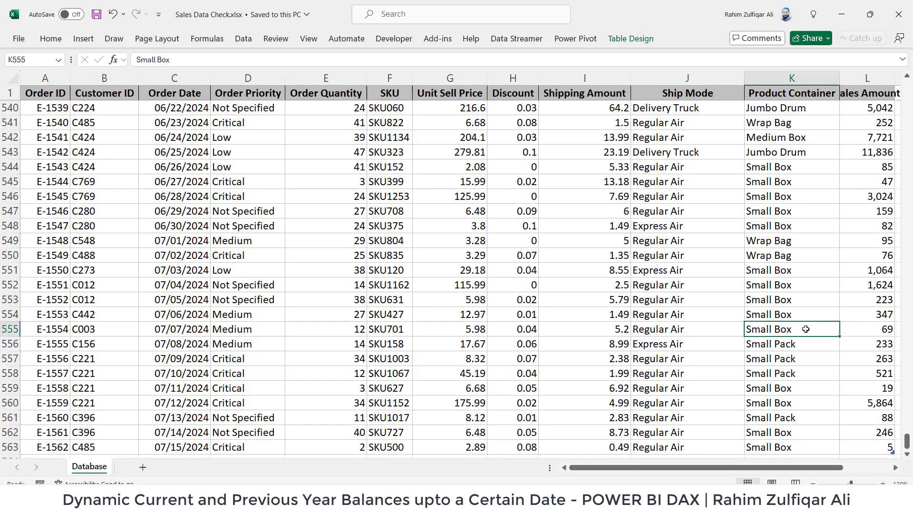
{"action": "key", "text": "Right"}
{"action": "key", "text": "Down"}
{"action": "key", "text": "ctrl+Down"}
{"action": "key", "text": "Right"}
{"action": "key", "text": "Right"}
{"action": "key", "text": "Right"}
{"action": "key", "text": "Right"}
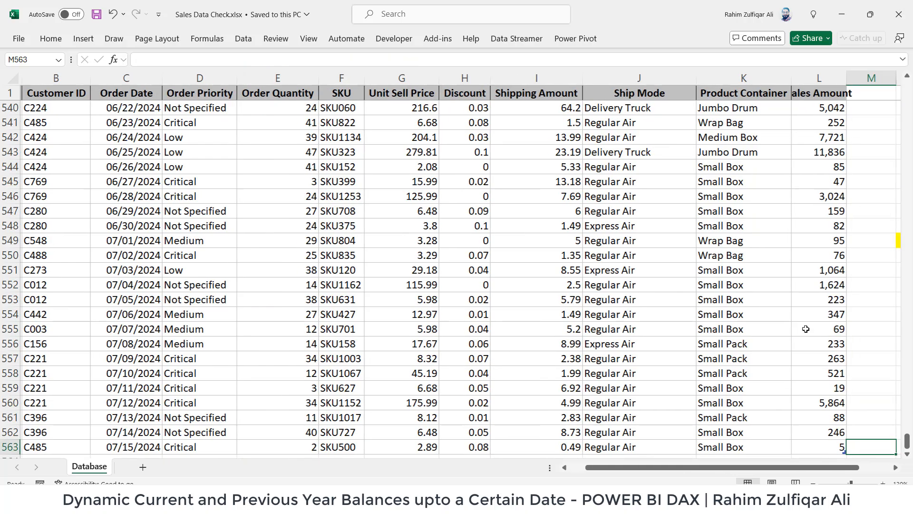
{"action": "key", "text": "Left"}
{"action": "key", "text": "Left"}
{"action": "key", "text": "Left"}
{"action": "key", "text": "Right"}
{"action": "key", "text": "ctrl+Up"}
{"action": "key", "text": "ctrl+Up"}
{"action": "key", "text": "Up"}
{"action": "key", "text": "Up"}
{"action": "key", "text": "Up"}
{"action": "key", "text": "Up"}
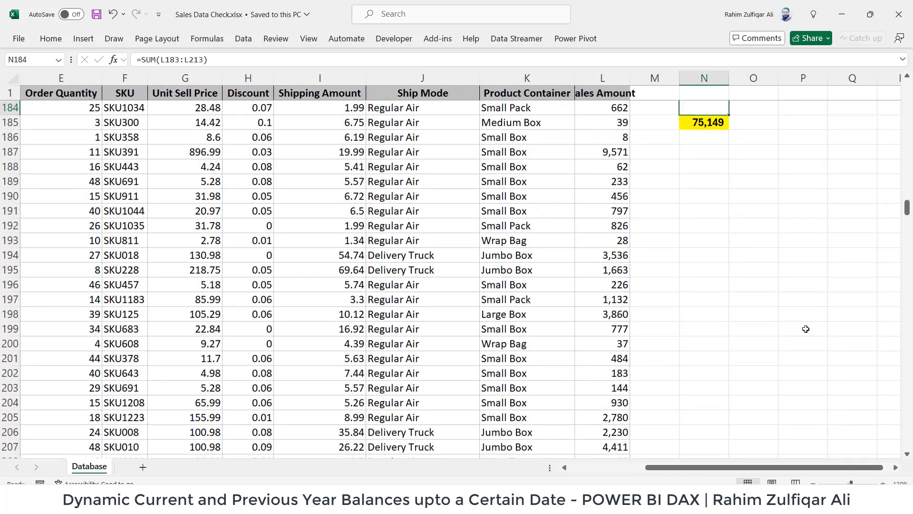
{"action": "key", "text": "Down"}
{"action": "key", "text": "Down"}
{"action": "key", "text": "Down"}
{"action": "key", "text": "Down"}
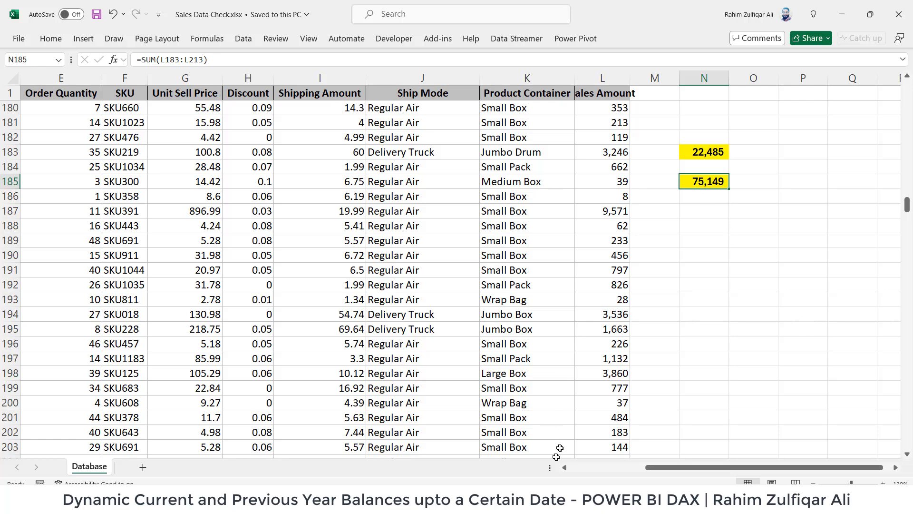
{"action": "key", "text": "alt+Tab"}
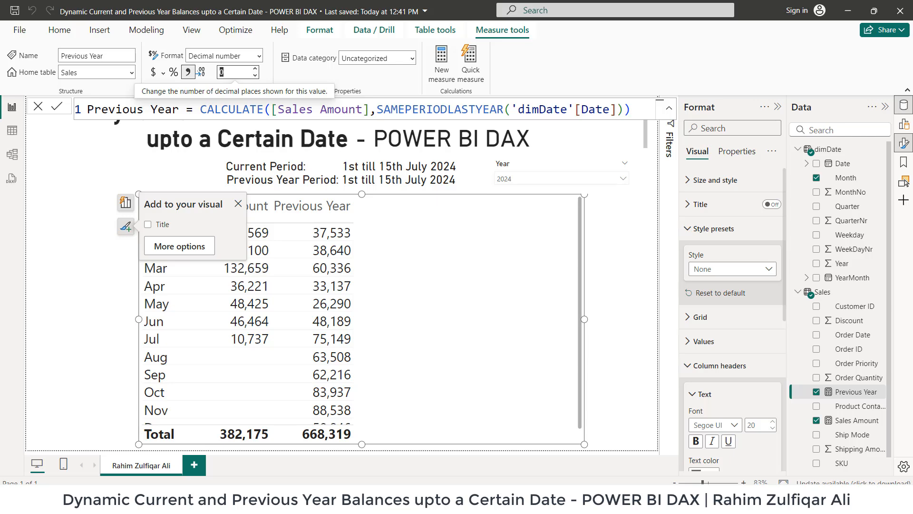
Step: Return to Excel and check which Sales Amount ranges are summed in cells N183 and N185
{"action": "key", "text": "alt+Tab"}
{"action": "left_click", "coordinate": [710, 150]}
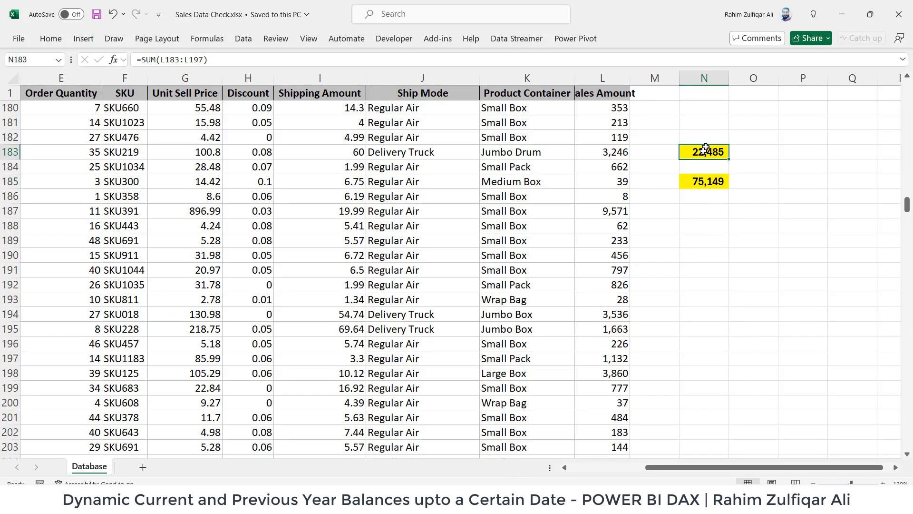
{"action": "key", "text": "F2"}
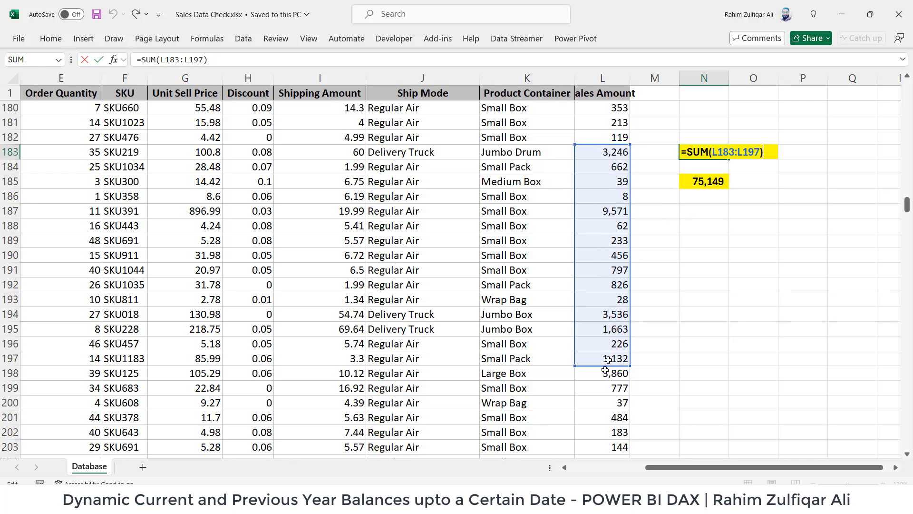
{"action": "key", "text": "ctrl+Return"}
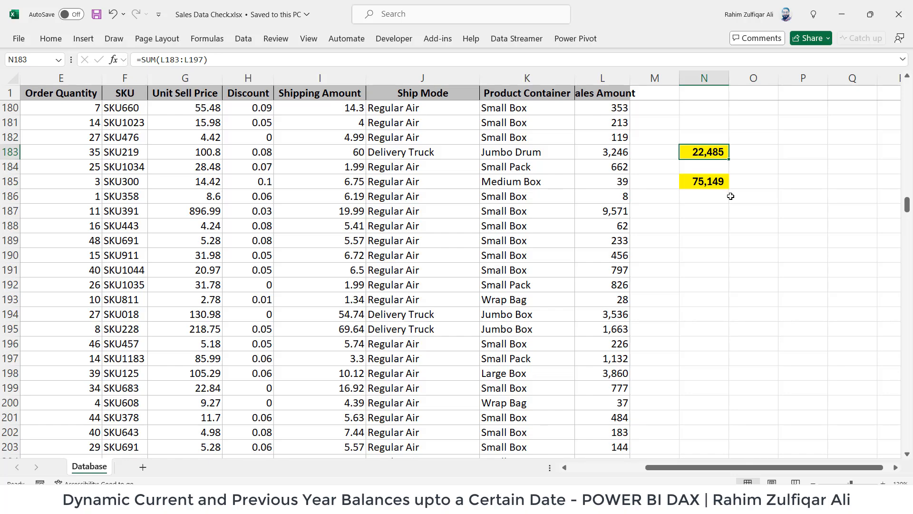
{"action": "double_click", "coordinate": [714, 182]}
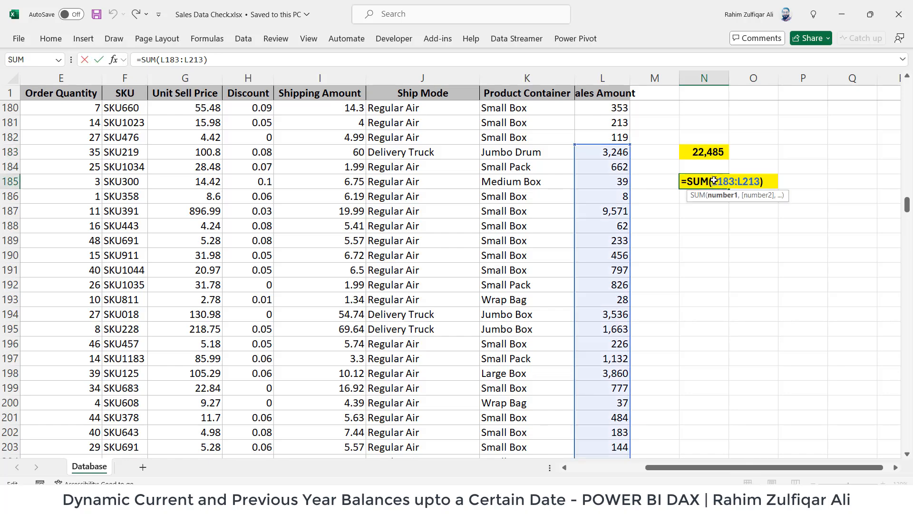
{"action": "scroll", "coordinate": [601, 180], "scroll_direction": "down", "scroll_amount": 6}
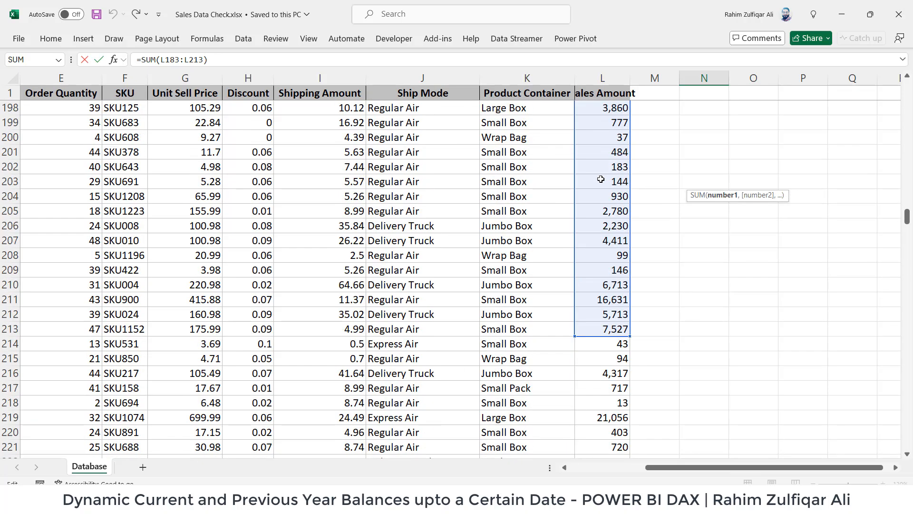
{"action": "scroll", "coordinate": [601, 179], "scroll_direction": "up", "scroll_amount": 7}
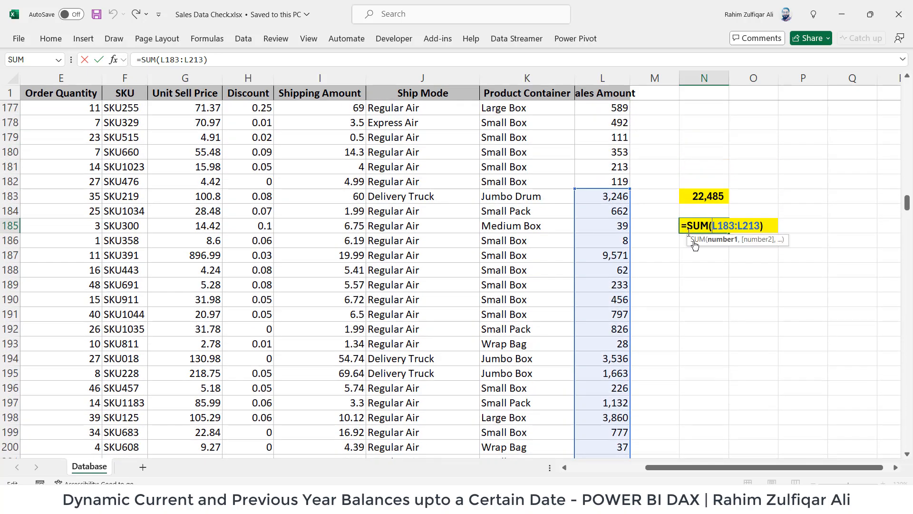
{"action": "key", "text": "Escape"}
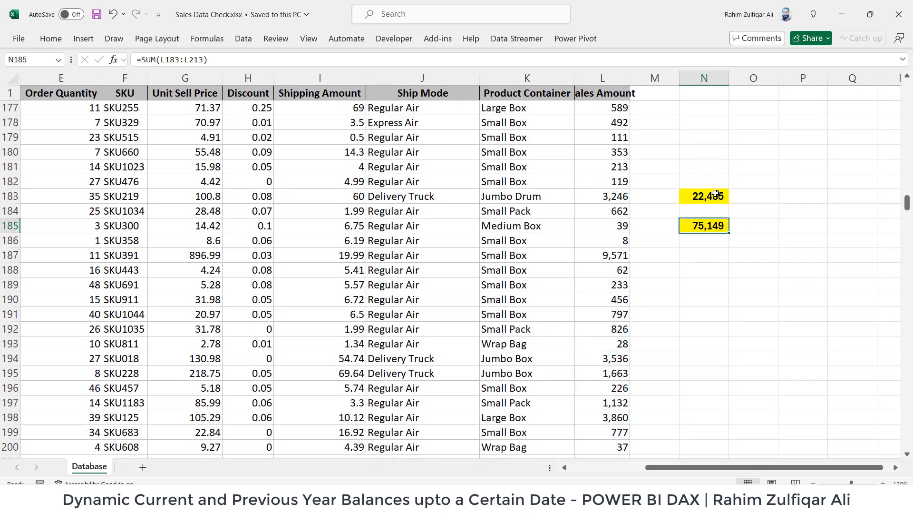
{"action": "key", "text": "Up"}
{"action": "key", "text": "Up"}
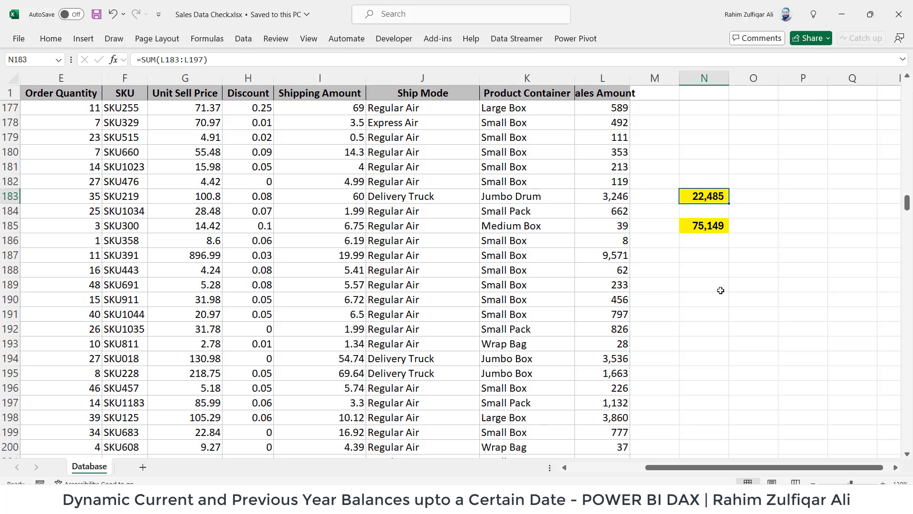
Step: Switch to Power BI and review the formula of the Previous Year measure
{"action": "key", "text": "alt+Tab"}
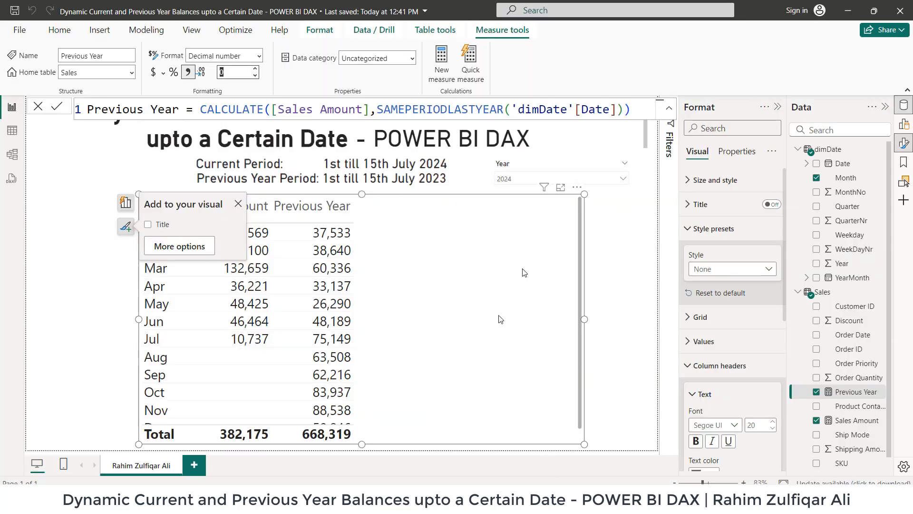
{"action": "left_click", "coordinate": [844, 396]}
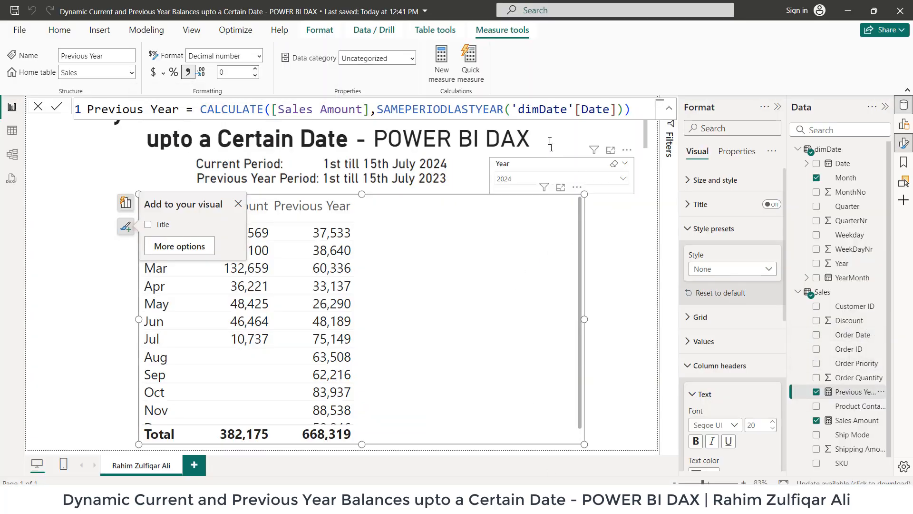
{"action": "left_click", "coordinate": [643, 111]}
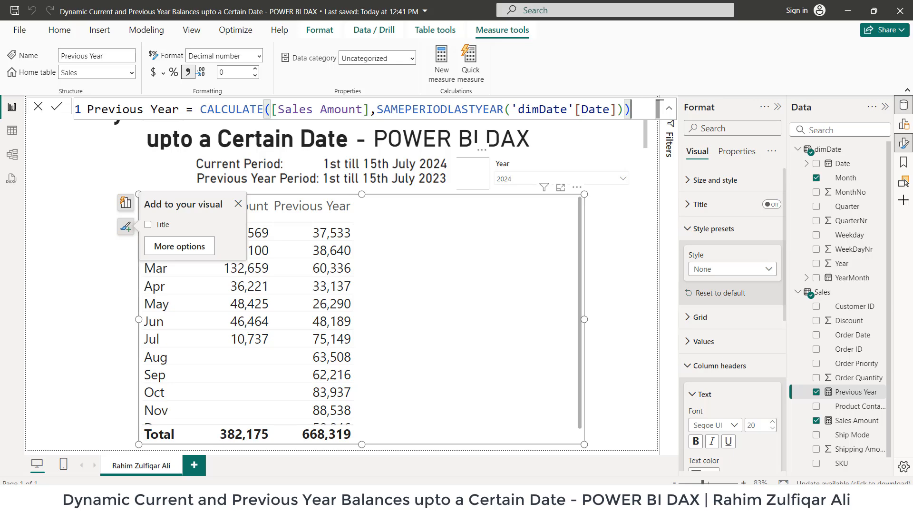
Step: Open the dimDate table in Table view and add a calculated column named IsPast
{"action": "left_click", "coordinate": [479, 179]}
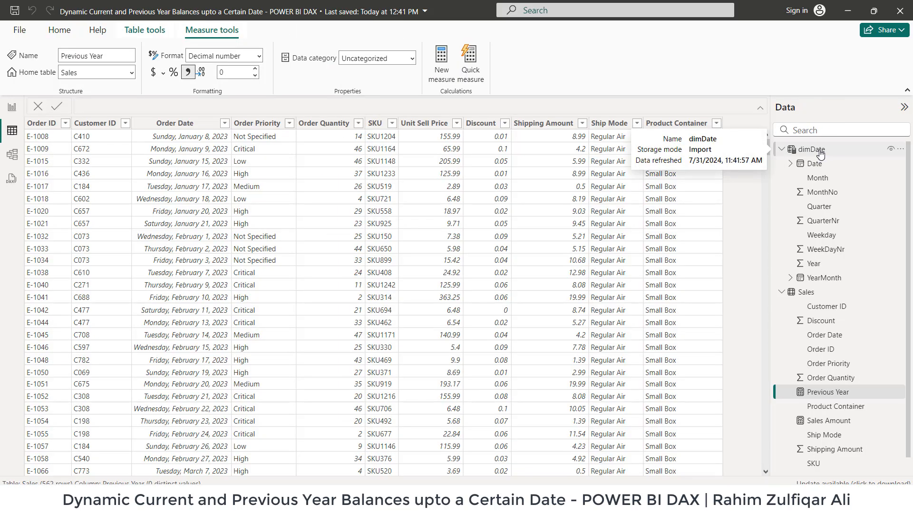
{"action": "left_click", "coordinate": [820, 153]}
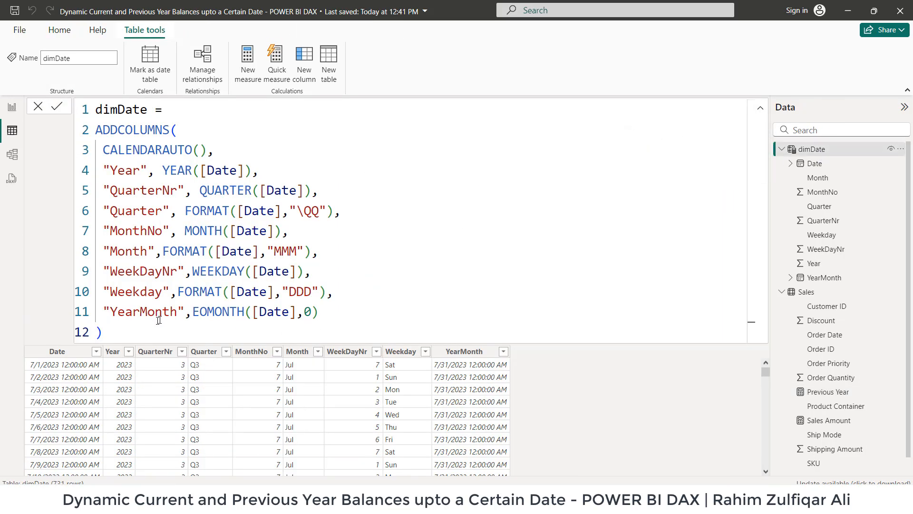
{"action": "left_click", "coordinate": [185, 328]}
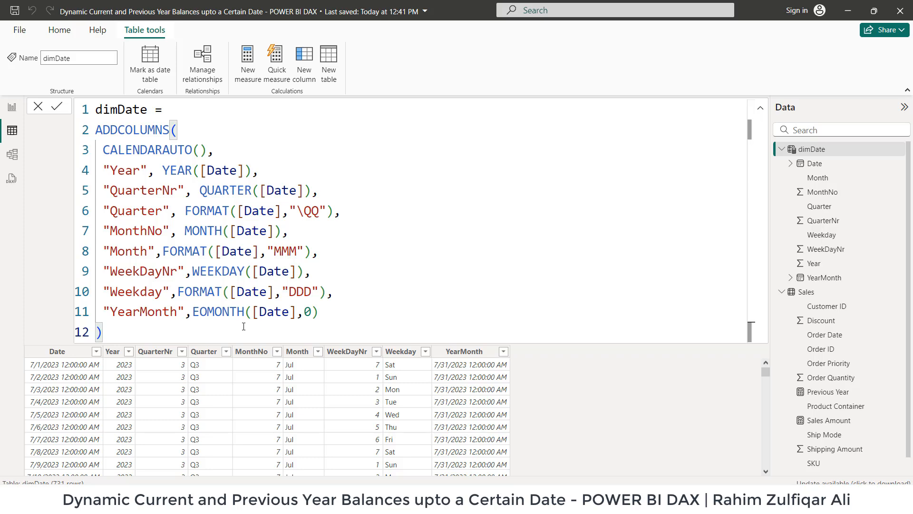
{"action": "scroll", "coordinate": [243, 326], "scroll_direction": "down", "scroll_amount": 5}
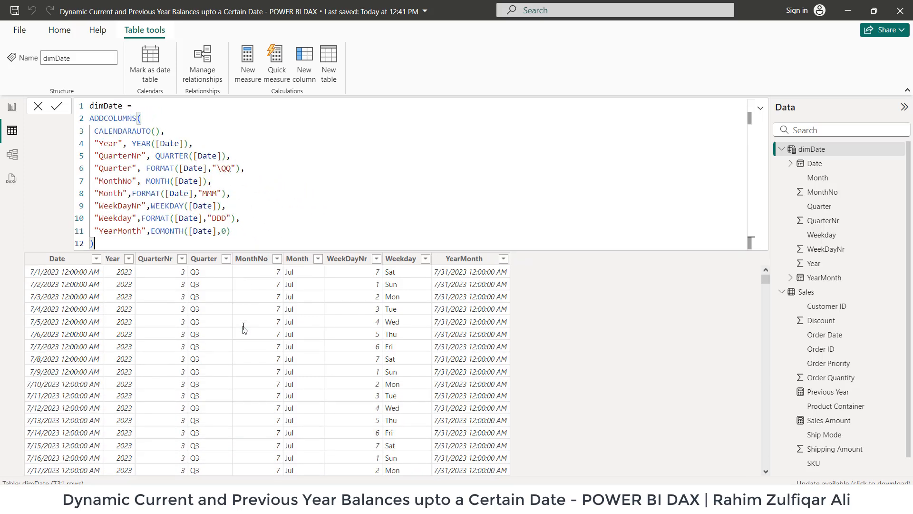
{"action": "scroll", "coordinate": [243, 328], "scroll_direction": "up", "scroll_amount": 1}
{"action": "left_click", "coordinate": [304, 64]}
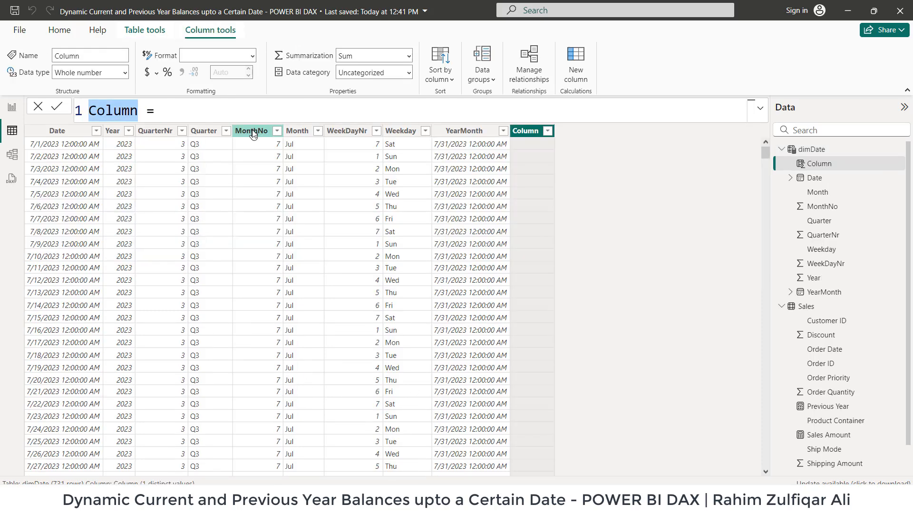
{"action": "type", "text": "IsPas"}
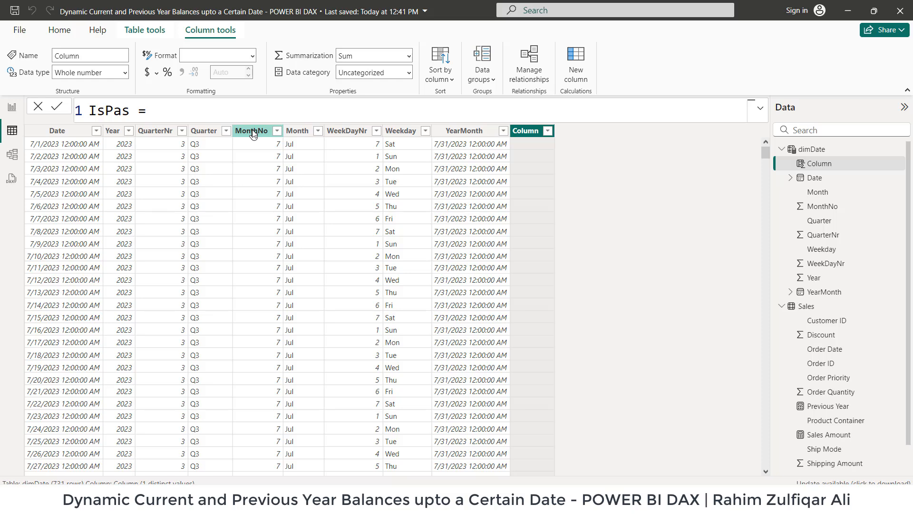
{"action": "type", "text": "t"}
{"action": "key", "text": "End"}
{"action": "key", "text": "shift+Return"}
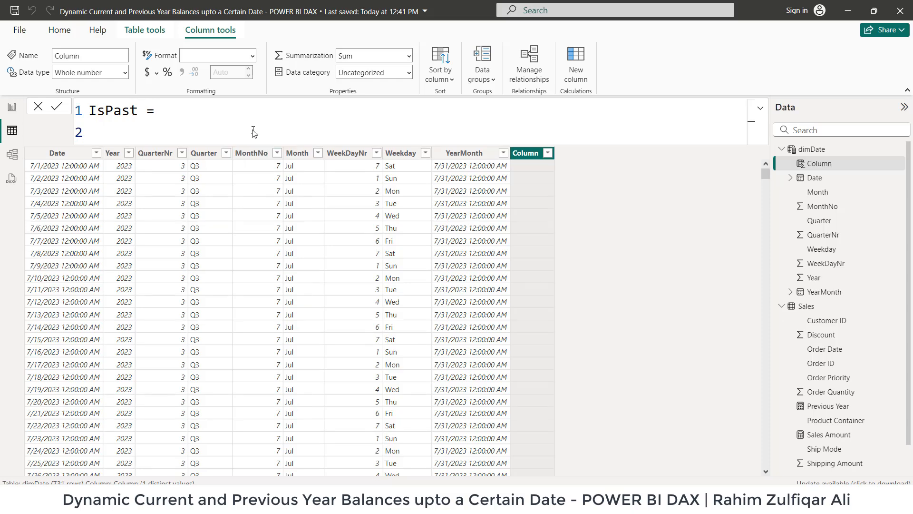
Step: Define the variable LastSaleDate in the IsPast formula as MAX (Sales[Order Date])
{"action": "type", "text": "VAR Last"}
{"action": "type", "text": "SaleDate"}
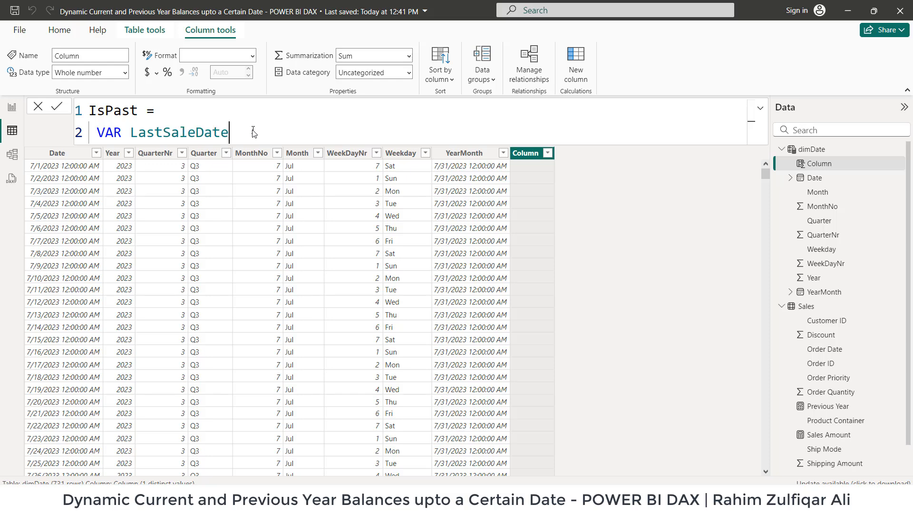
{"action": "type", "text": " = MAX"}
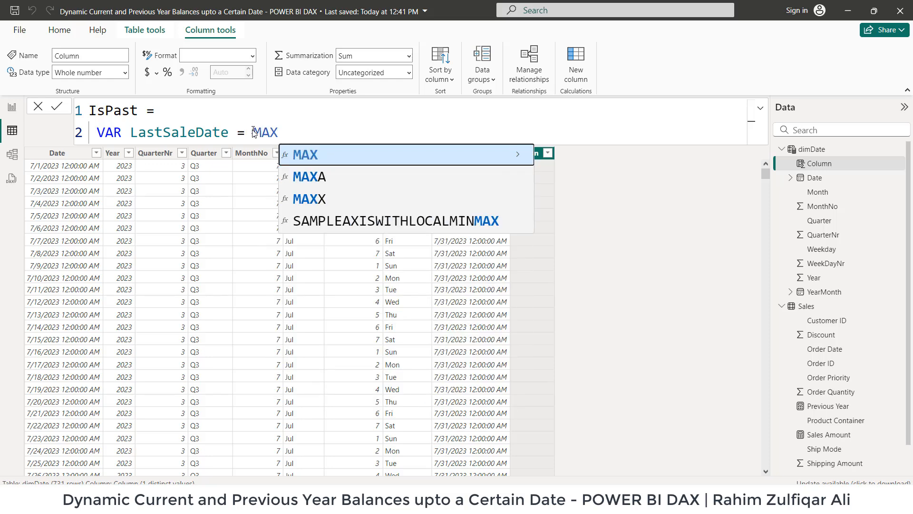
{"action": "type", "text": " ("}
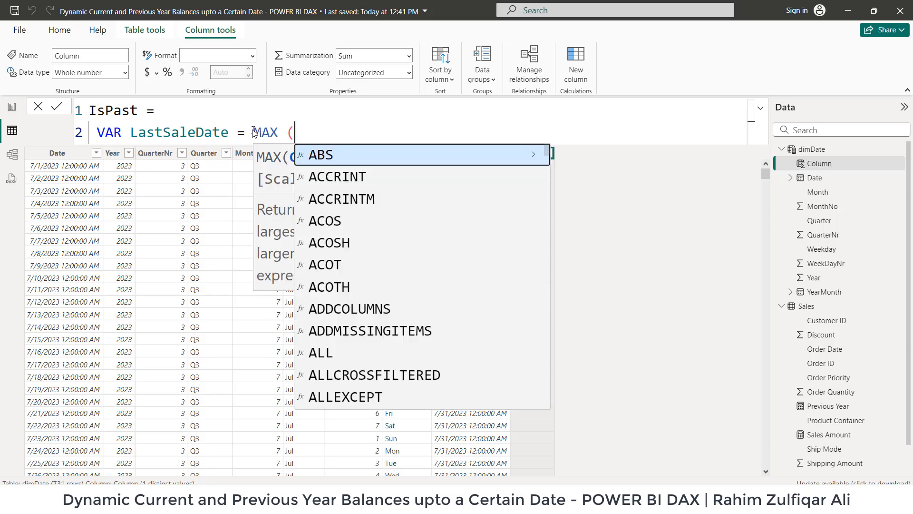
{"action": "type", "text": "Sales"}
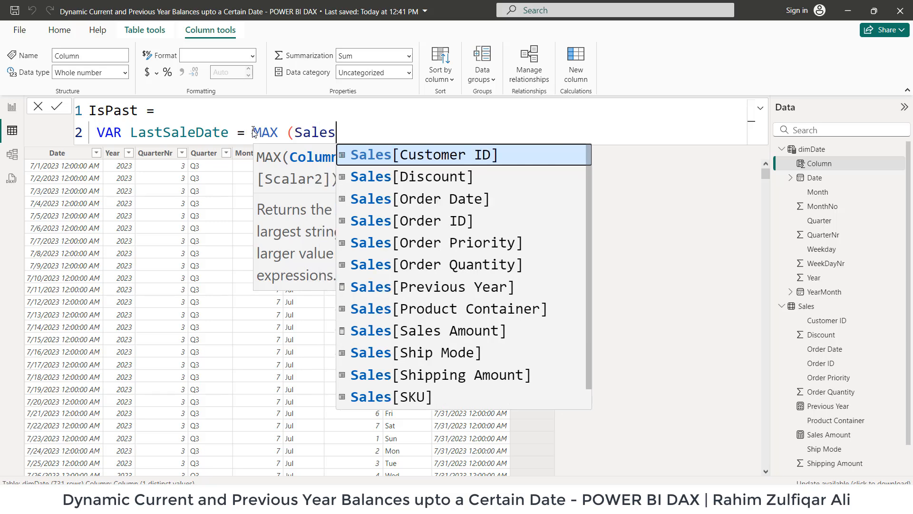
{"action": "key", "text": "Down"}
{"action": "key", "text": "Down"}
{"action": "key", "text": "Tab"}
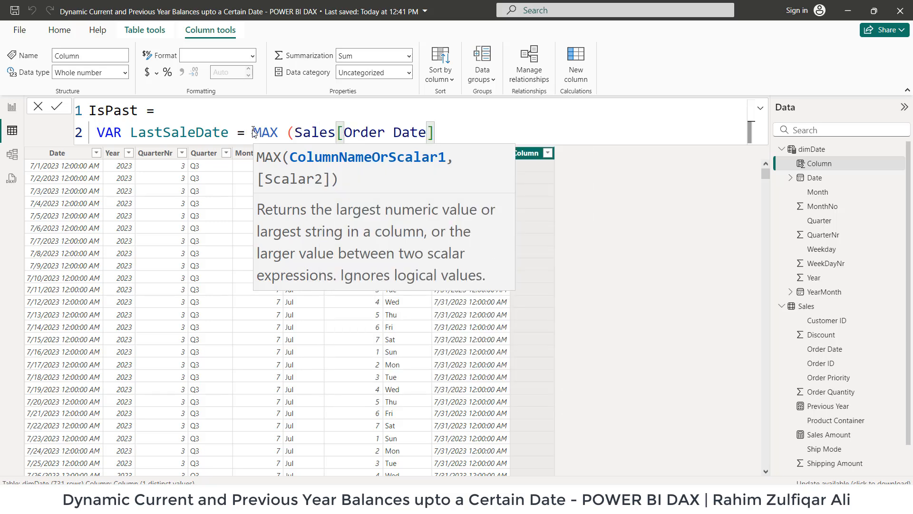
{"action": "type", "text": ")"}
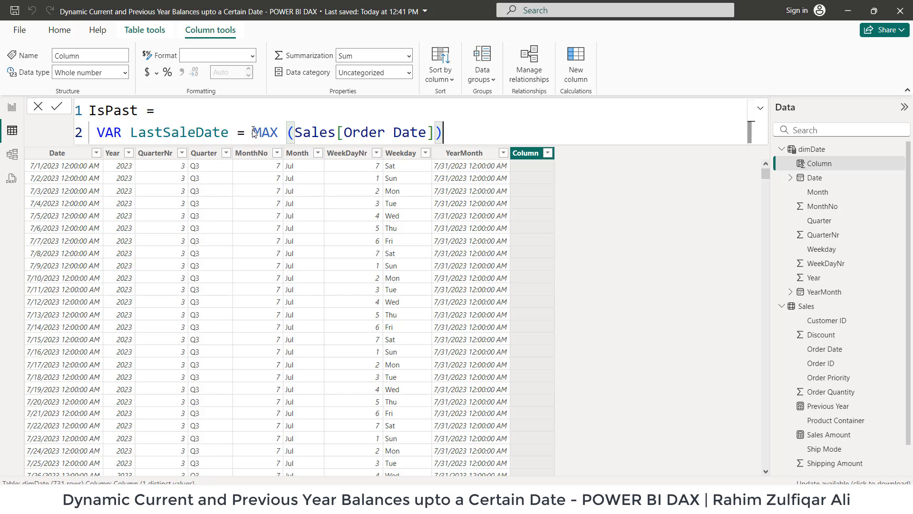
Step: Define the variable LastSaleDatePY in the IsPast formula as EDATE(LastSaleDate,-12)
{"action": "key", "text": "shift+Return"}
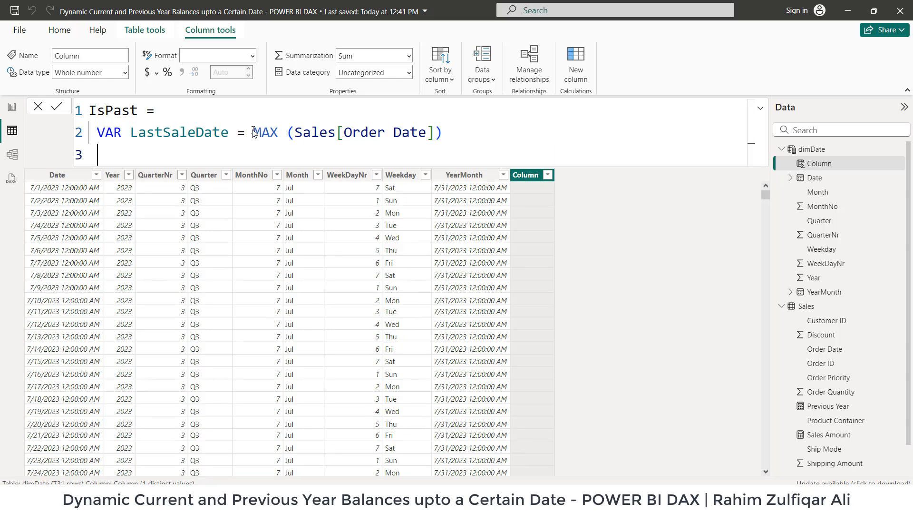
{"action": "type", "text": "VAR"}
{"action": "type", "text": "LastSaleDate"}
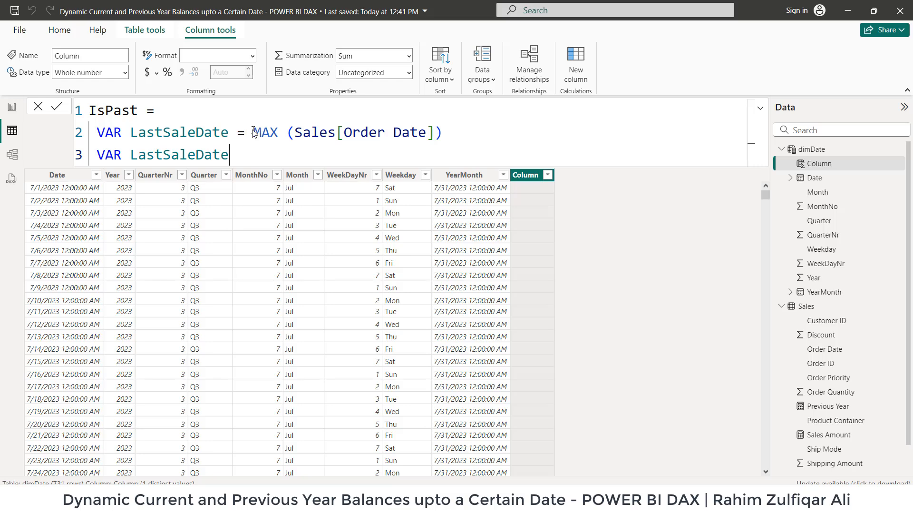
{"action": "type", "text": "PY = EDAT"}
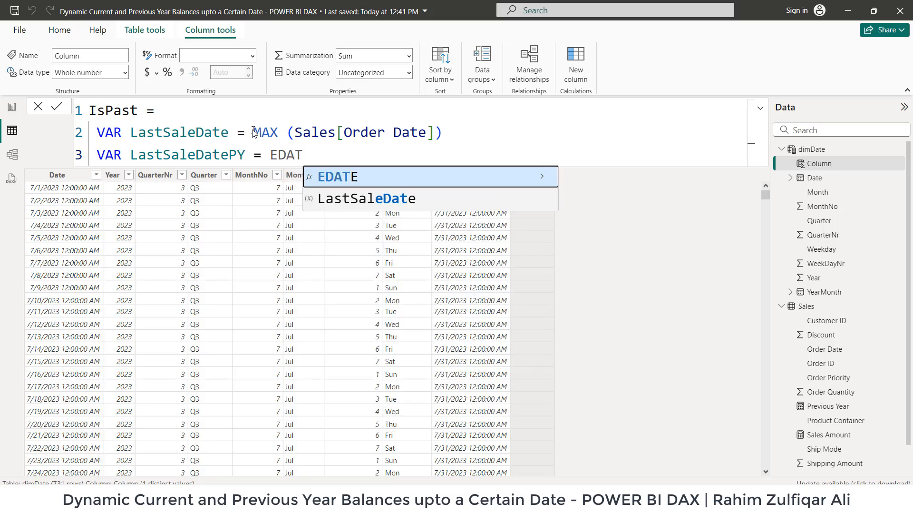
{"action": "type", "text": "E("}
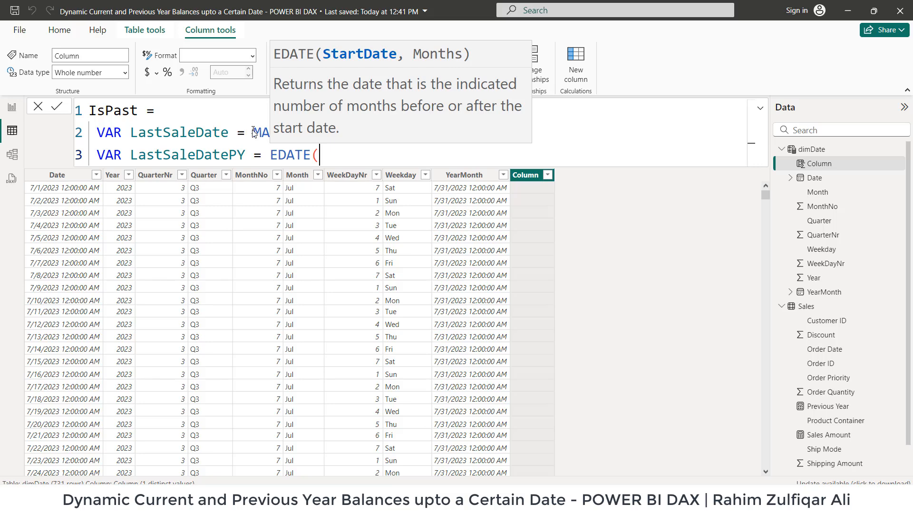
{"action": "type", "text": "Last"}
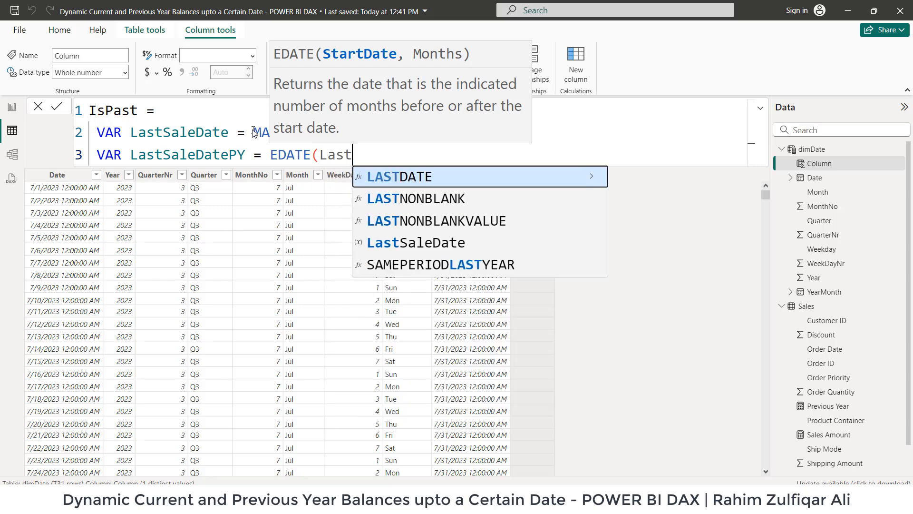
{"action": "key", "text": "Down"}
{"action": "key", "text": "Down"}
{"action": "key", "text": "Down"}
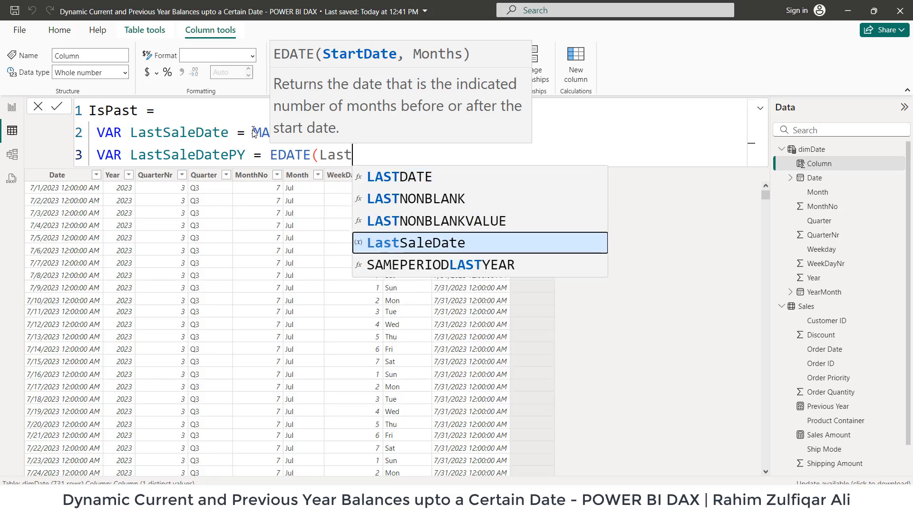
{"action": "key", "text": "Tab"}
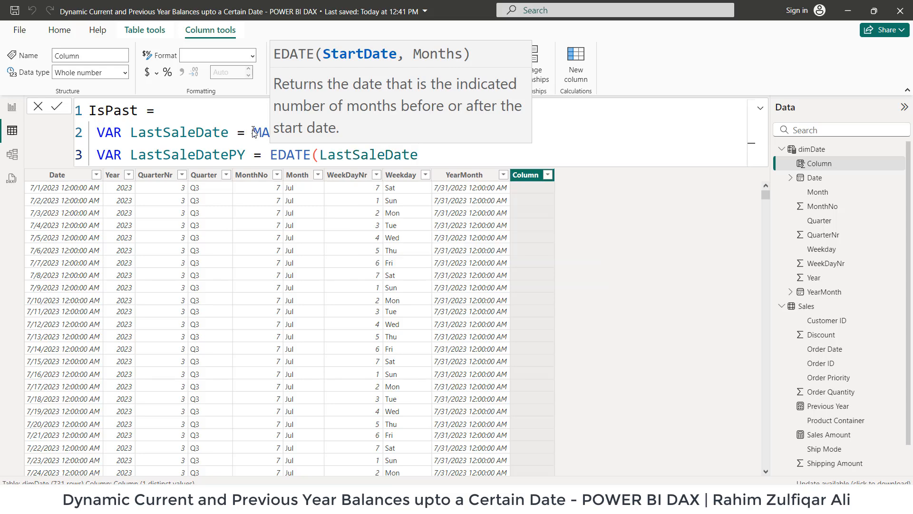
{"action": "type", "text": ",-12)"}
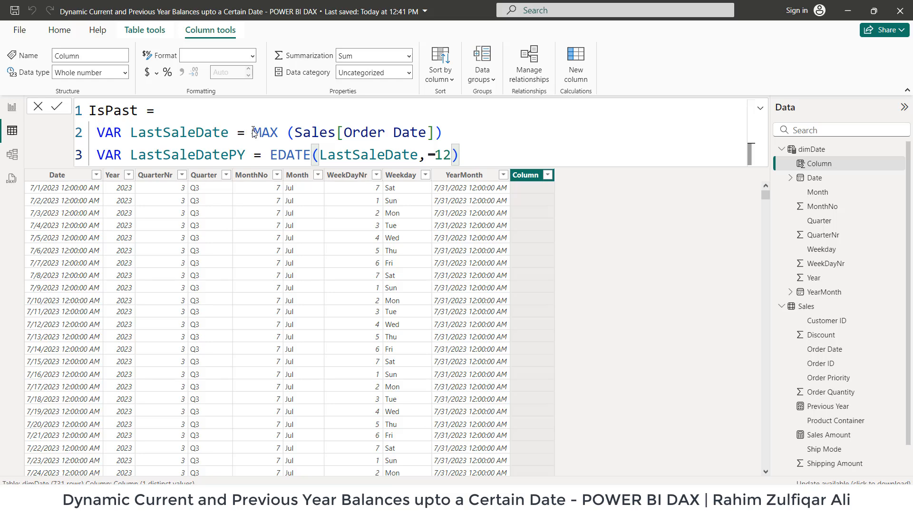
Step: Add a RETURN clause to the IsPast formula that tests 'dimDate'[Date] <=LastSaleDatePY
{"action": "key", "text": "shift+Return"}
{"action": "type", "text": "RETURN"}
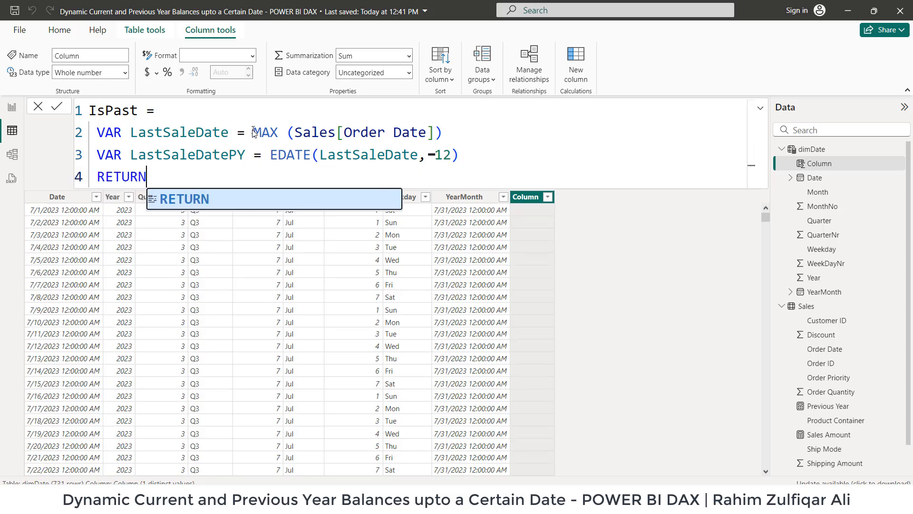
{"action": "key", "text": "shift+Return"}
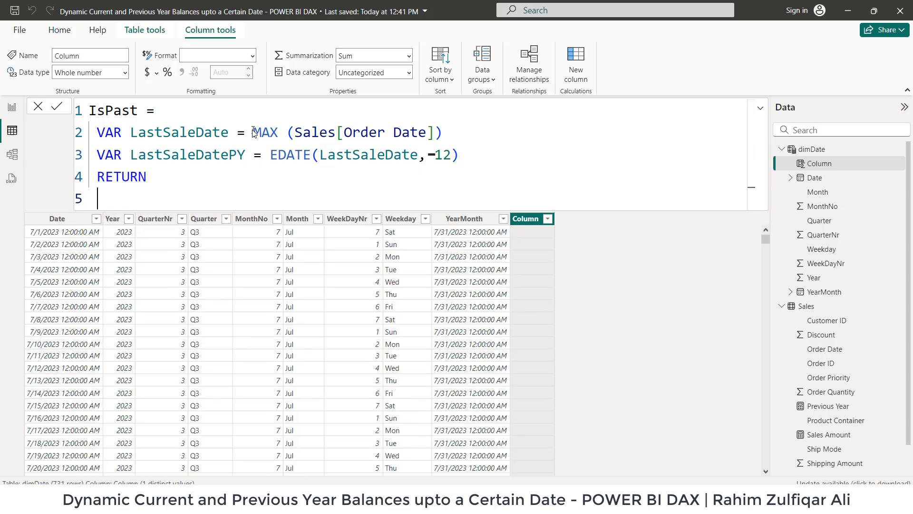
{"action": "type", "text": "'"}
{"action": "key", "text": "Down"}
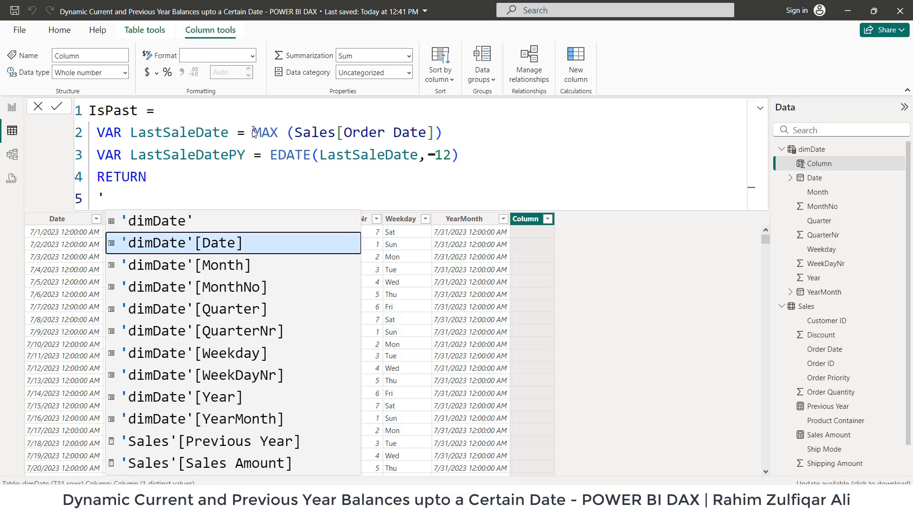
{"action": "key", "text": "Tab"}
{"action": "type", "text": "<"}
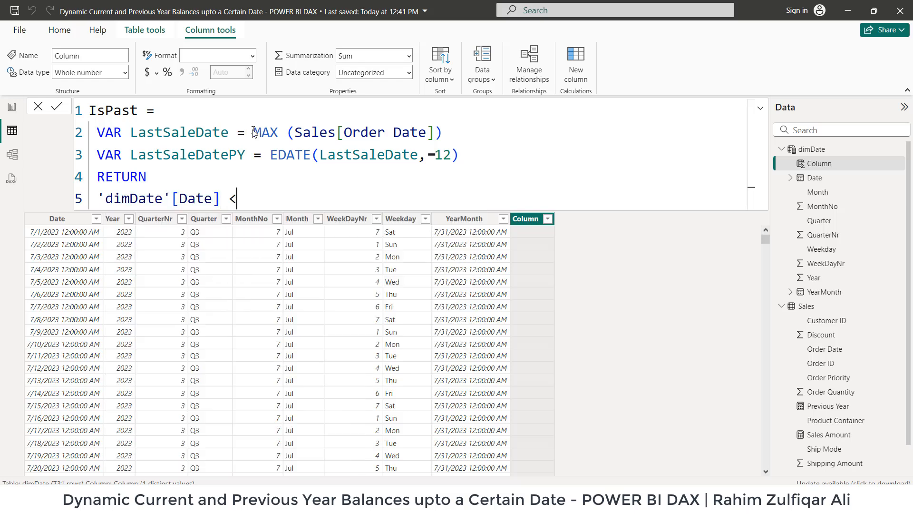
{"action": "type", "text": "=Last"}
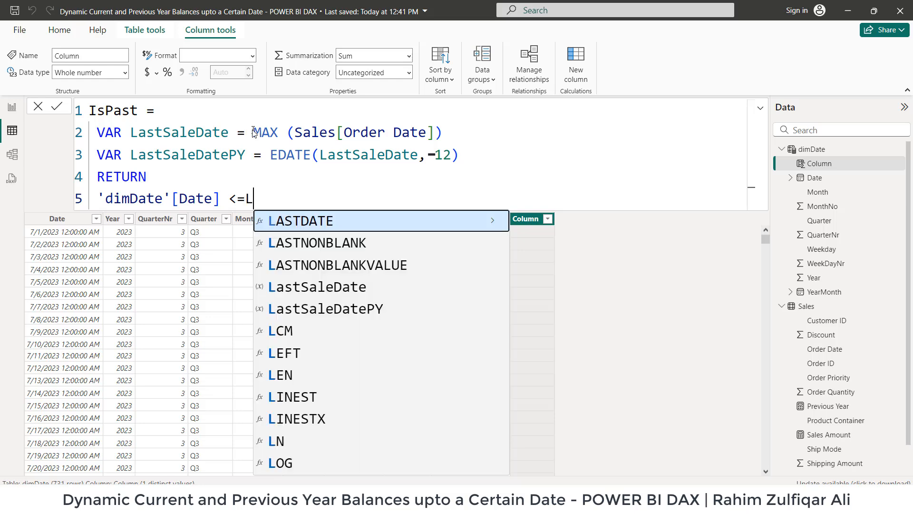
{"action": "key", "text": "Down"}
{"action": "key", "text": "Down"}
{"action": "key", "text": "Down"}
{"action": "key", "text": "Down"}
{"action": "key", "text": "Tab"}
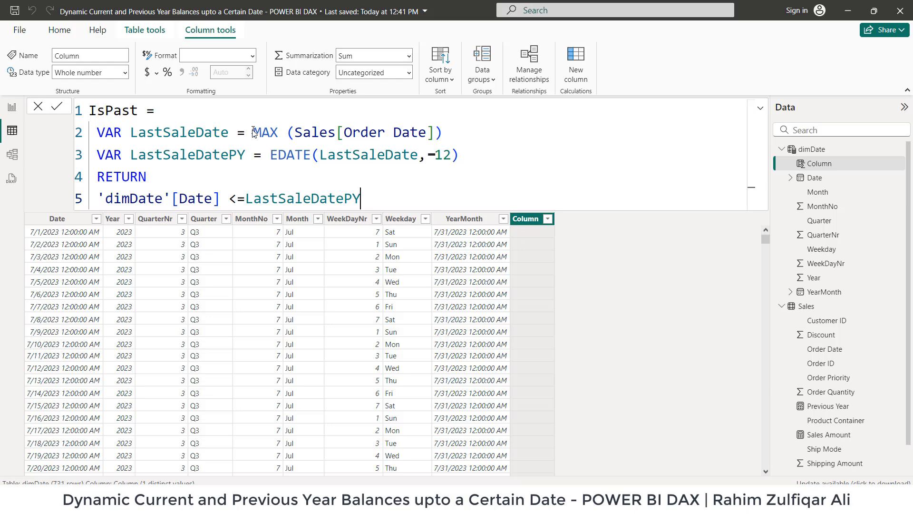
Step: Review the IsPast formula line by line, covering both variable definitions and the returned date comparison
{"action": "key", "text": "Up"}
{"action": "key", "text": "Up"}
{"action": "key", "text": "Up"}
{"action": "key", "text": "Up"}
{"action": "key", "text": "Down"}
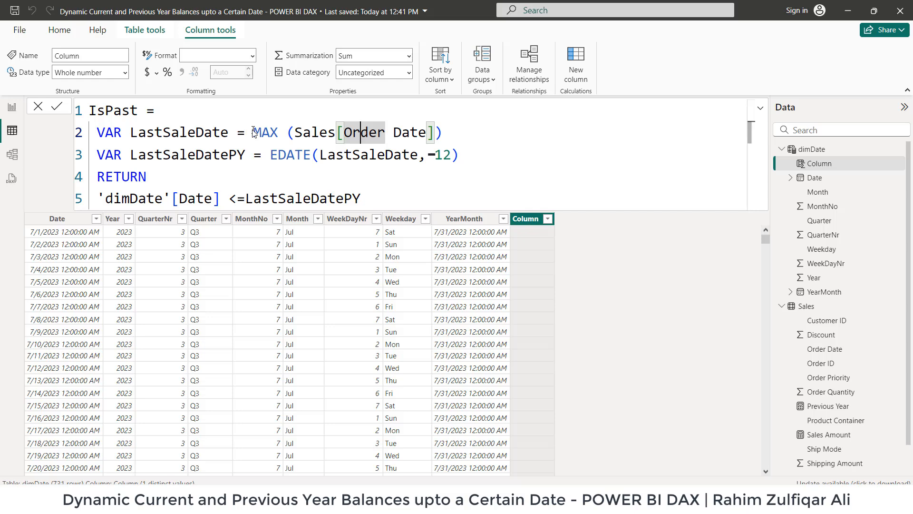
{"action": "key", "text": "Down"}
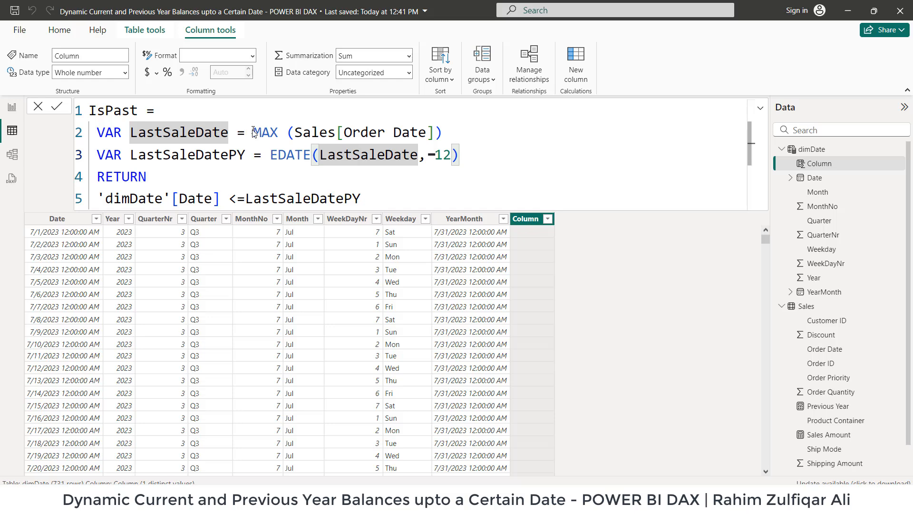
{"action": "key", "text": "Up"}
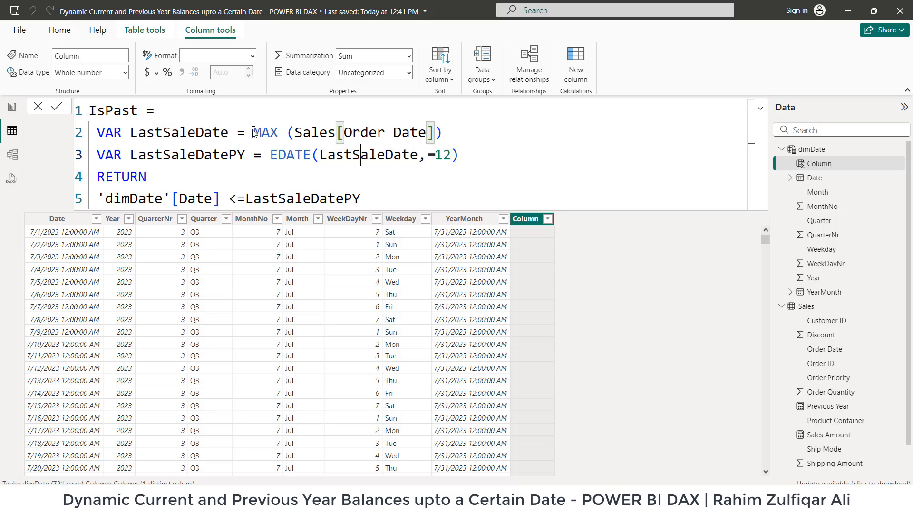
{"action": "key", "text": "End"}
{"action": "key", "text": "shift+Home"}
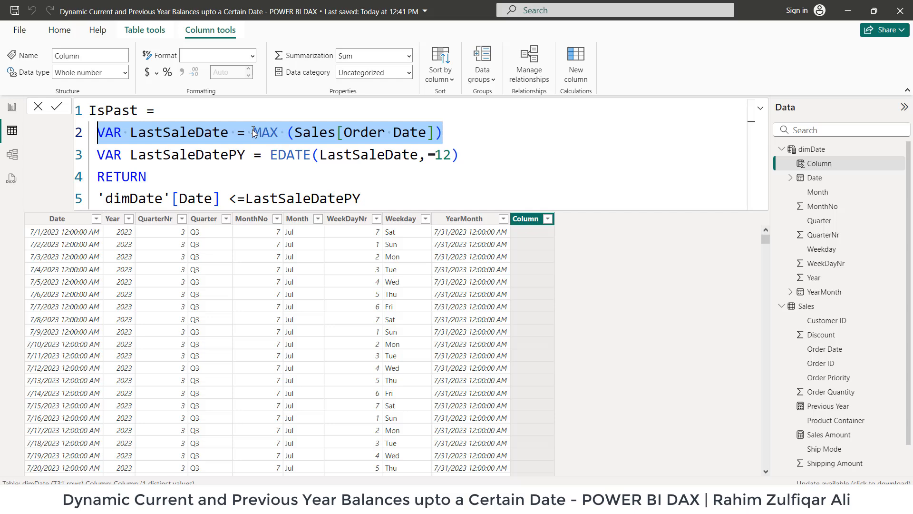
{"action": "key", "text": "Down"}
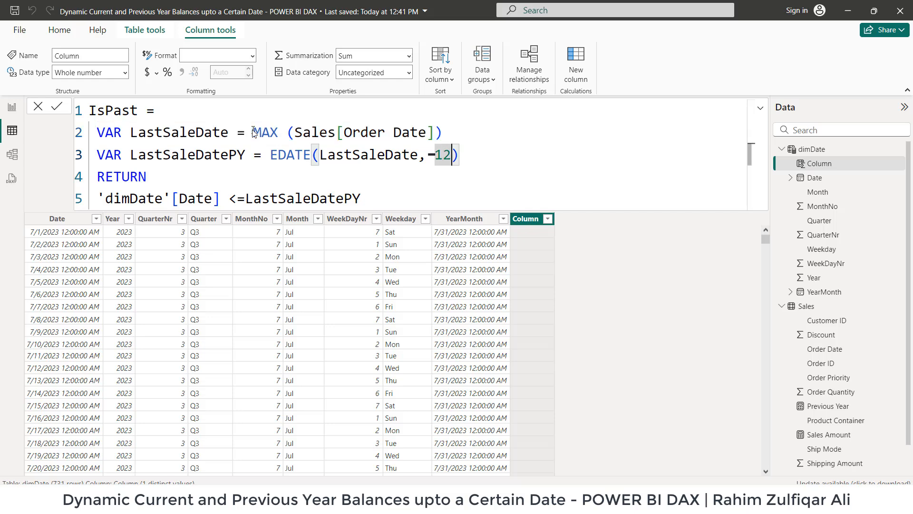
{"action": "key", "text": "End"}
{"action": "key", "text": "shift+Home"}
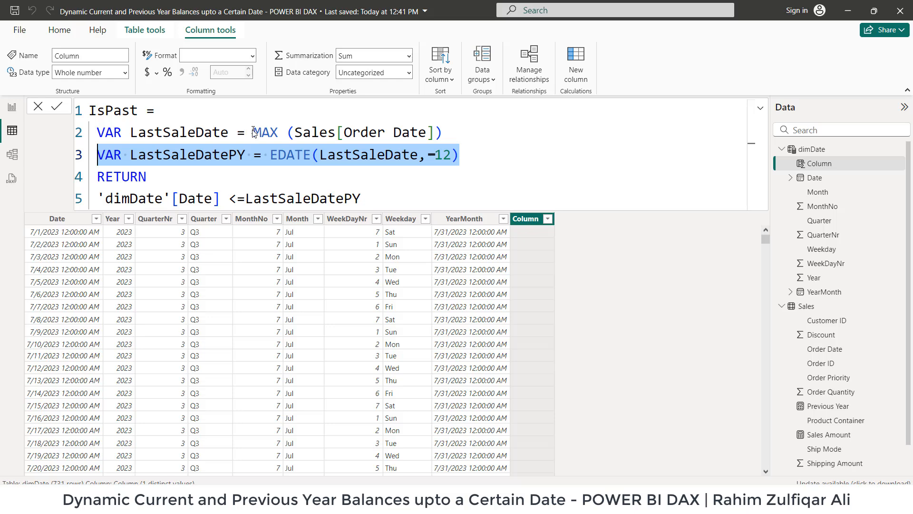
{"action": "key", "text": "Down"}
{"action": "key", "text": "Down"}
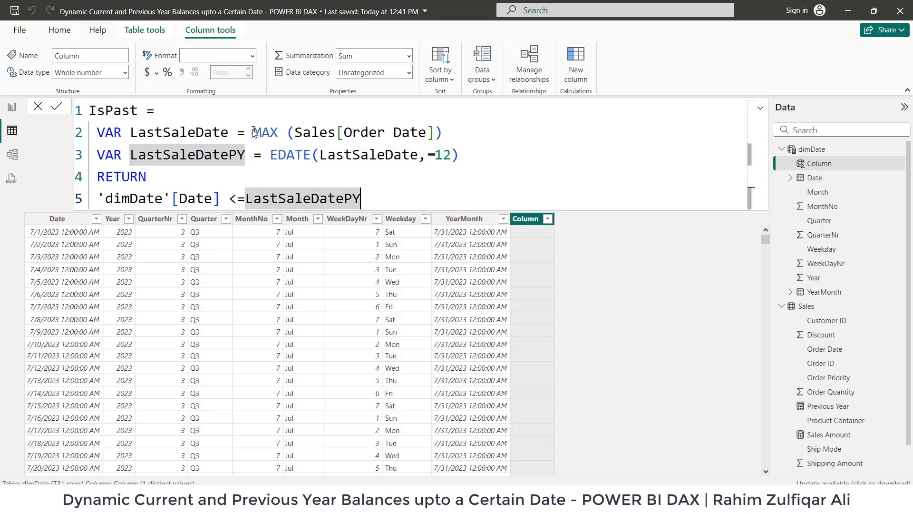
{"action": "key", "text": "shift+Home"}
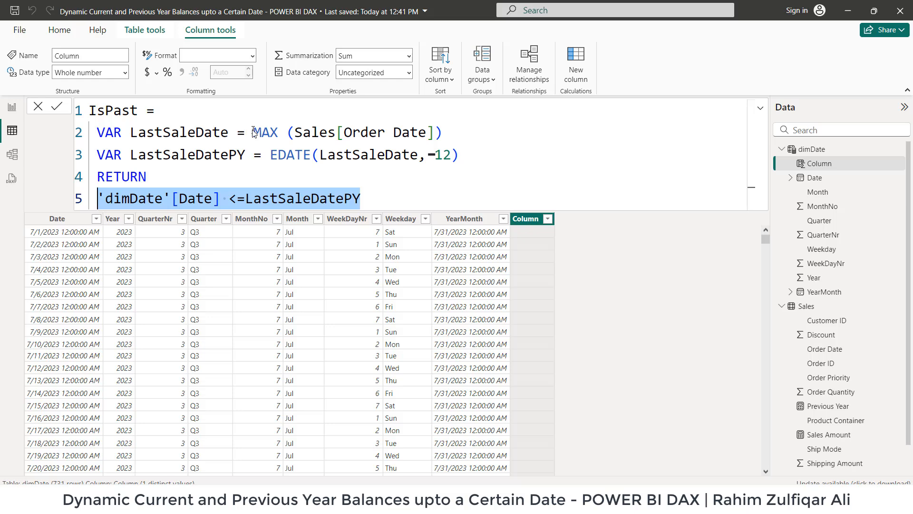
{"action": "key", "text": "Right"}
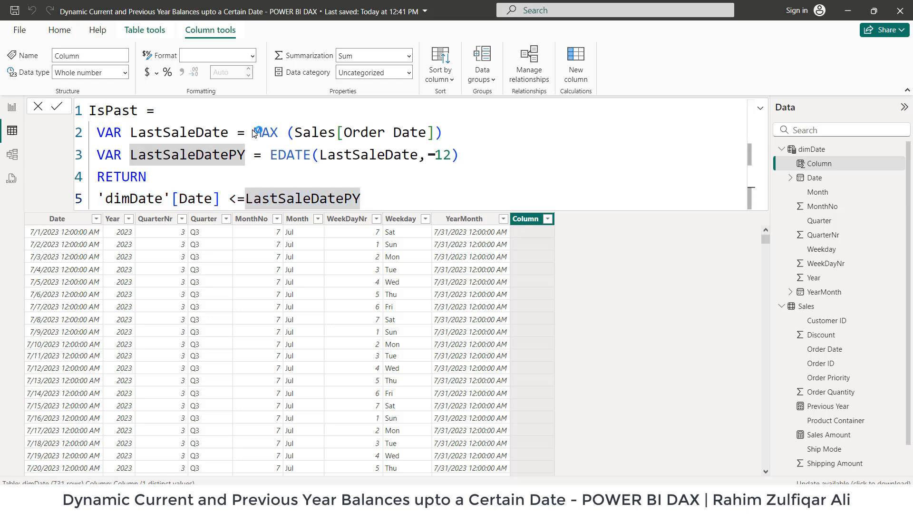
Step: Commit the IsPast formula and check which distinct values the new column contains
{"action": "key", "text": "Return"}
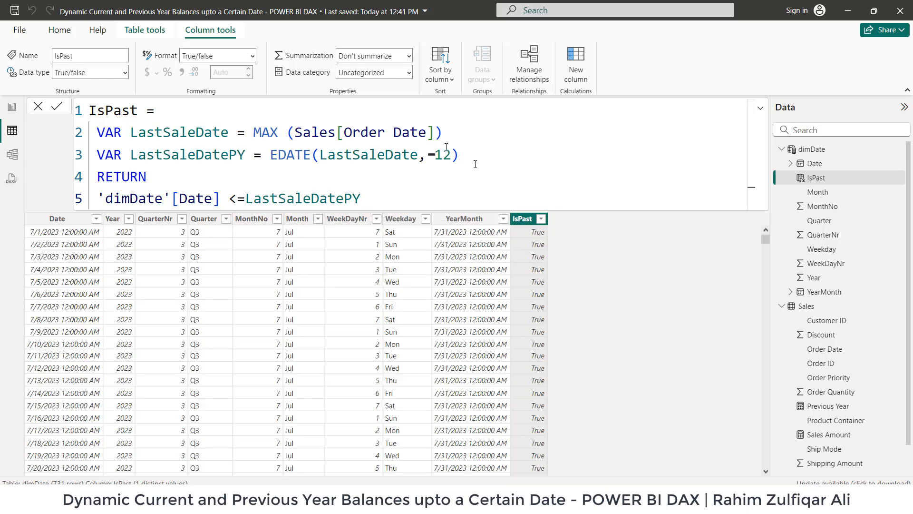
{"action": "left_click", "coordinate": [541, 219]}
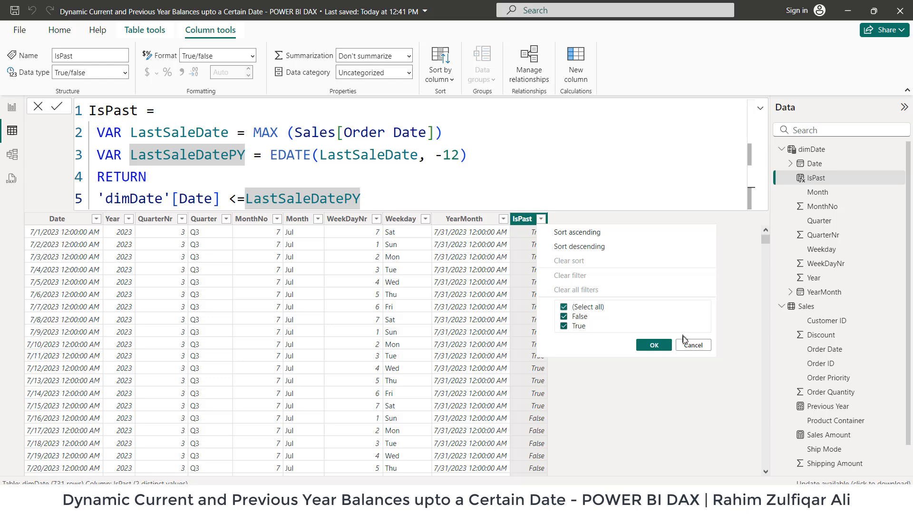
{"action": "left_click", "coordinate": [521, 269]}
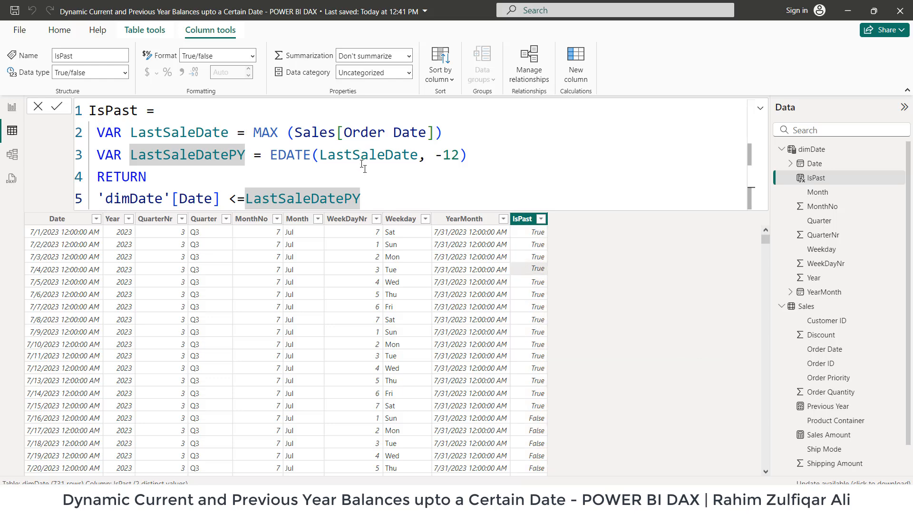
Step: Return to the report and create a new measure named Adjusted Previous Year in the Sales table
{"action": "left_click", "coordinate": [11, 112]}
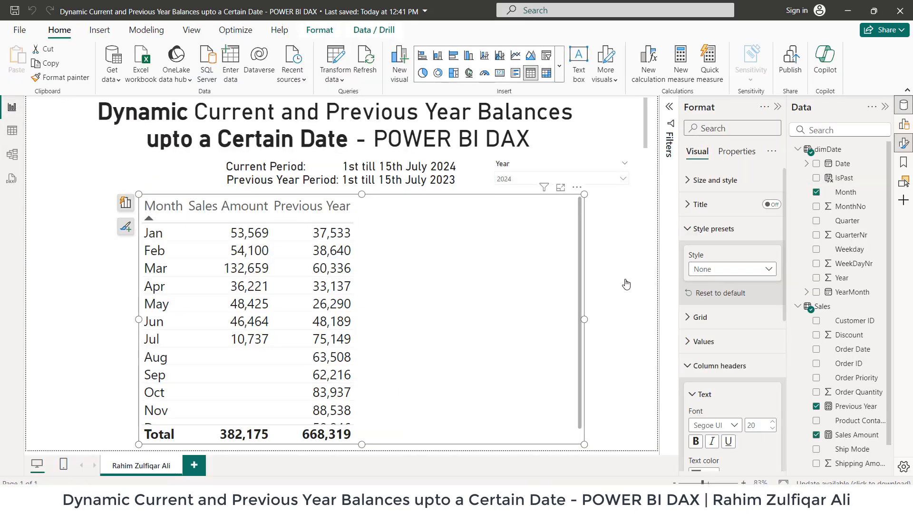
{"action": "left_click", "coordinate": [830, 307]}
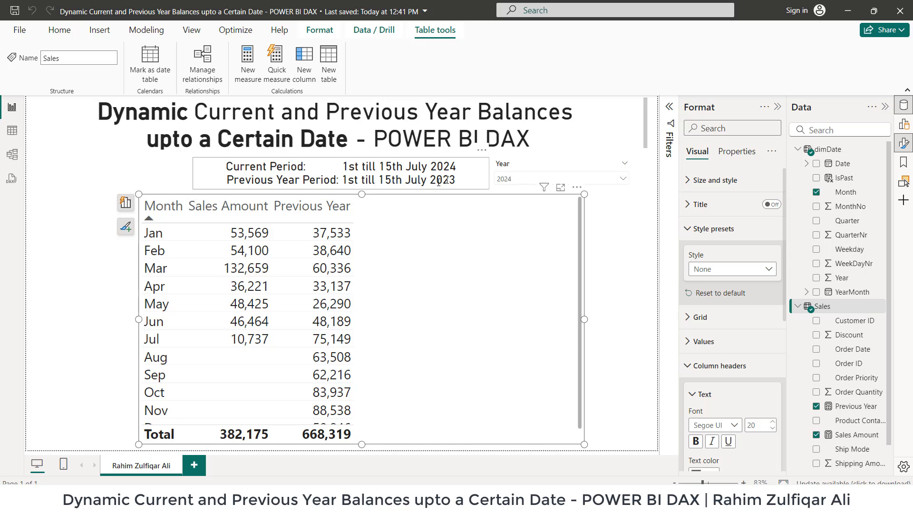
{"action": "left_click", "coordinate": [247, 61]}
{"action": "type", "text": "Adjusted Prev"}
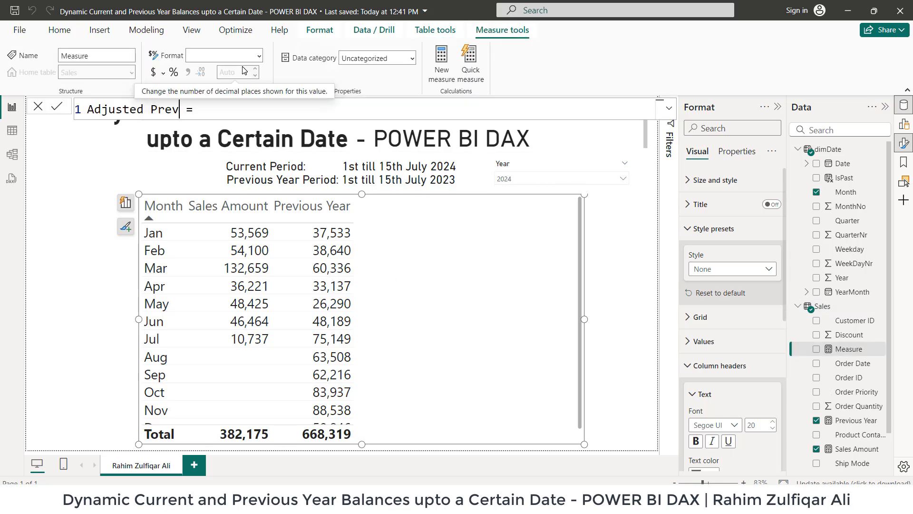
{"action": "type", "text": "ious Year"}
{"action": "key", "text": "Right"}
{"action": "key", "text": "Right"}
{"action": "key", "text": "Right"}
{"action": "key", "text": "shift+Return"}
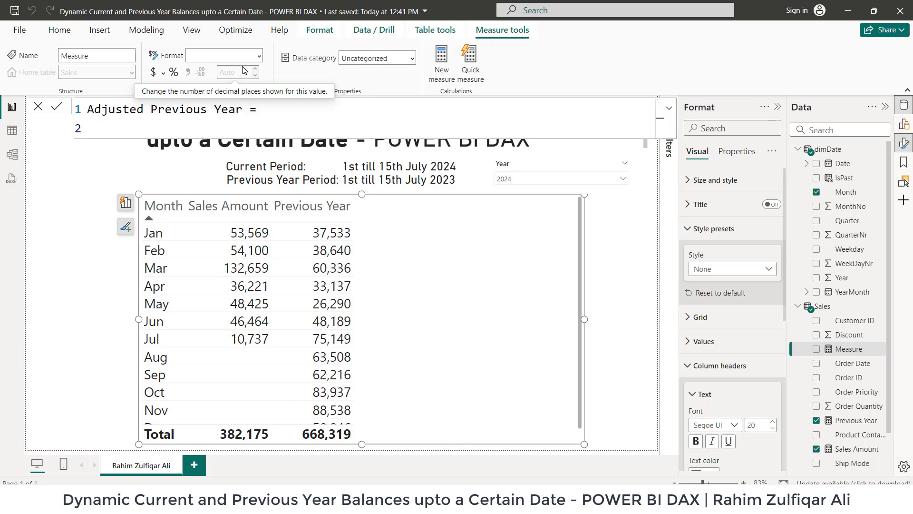
Step: Start the Adjusted Previous Year formula with CALCULATE on [Sales Amount], using SAMEPERIODLASTYEAR('dimDate'[Date]) as the first filter
{"action": "type", "text": "CALCULATE("}
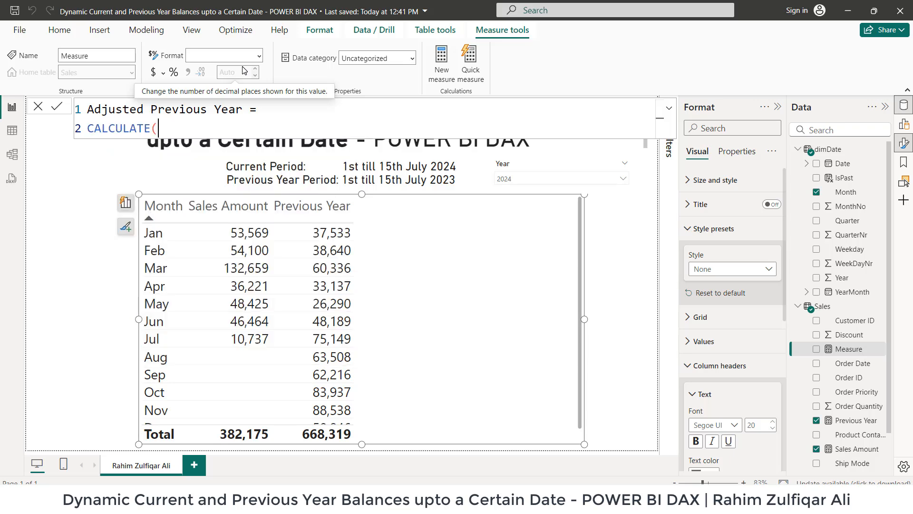
{"action": "type", "text": "["}
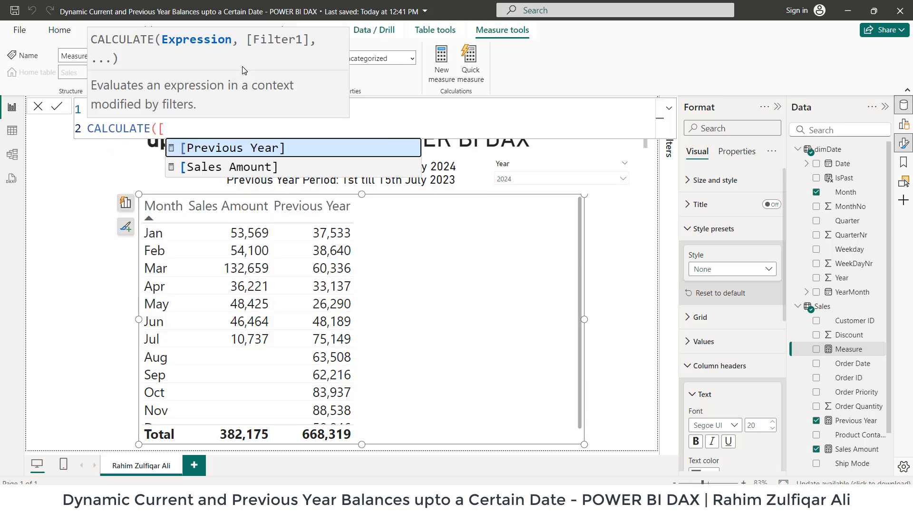
{"action": "type", "text": "Sales Amount],"}
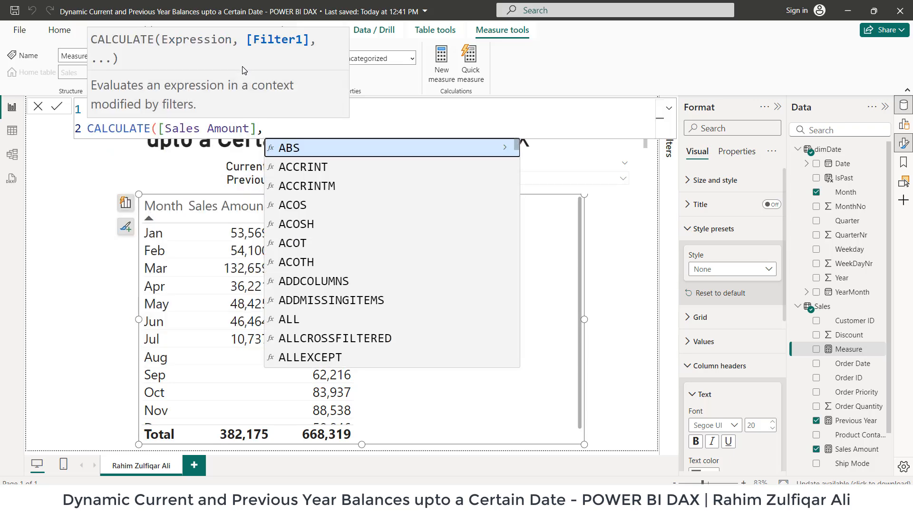
{"action": "key", "text": "shift+Return"}
{"action": "type", "text": "same"}
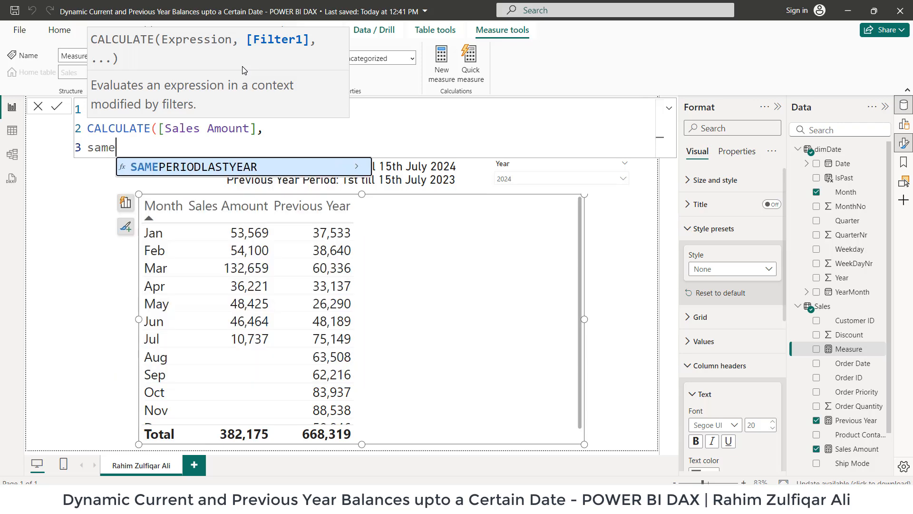
{"action": "key", "text": "Tab"}
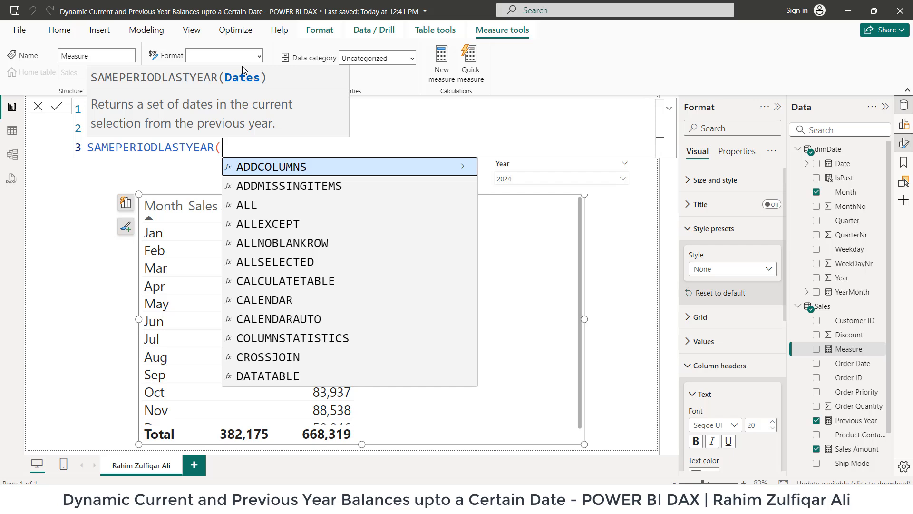
{"action": "type", "text": "'"}
{"action": "key", "text": "Down"}
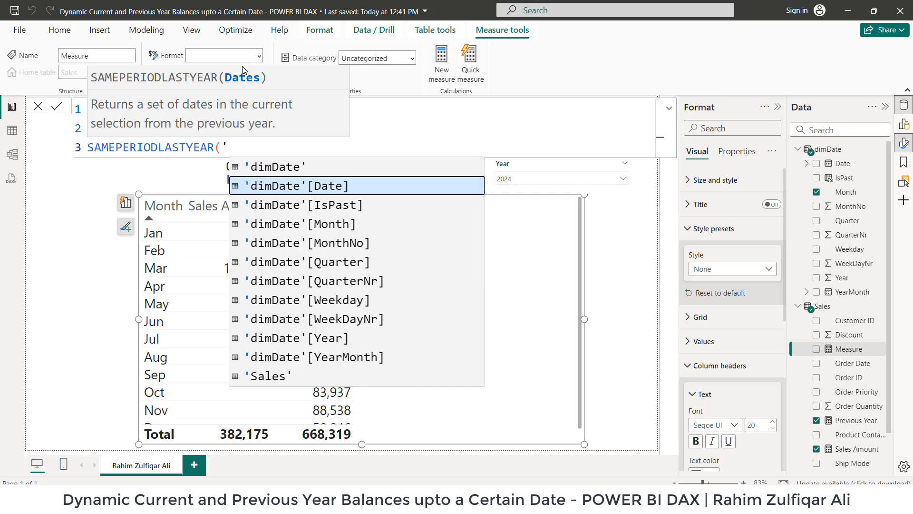
{"action": "key", "text": "Tab"}
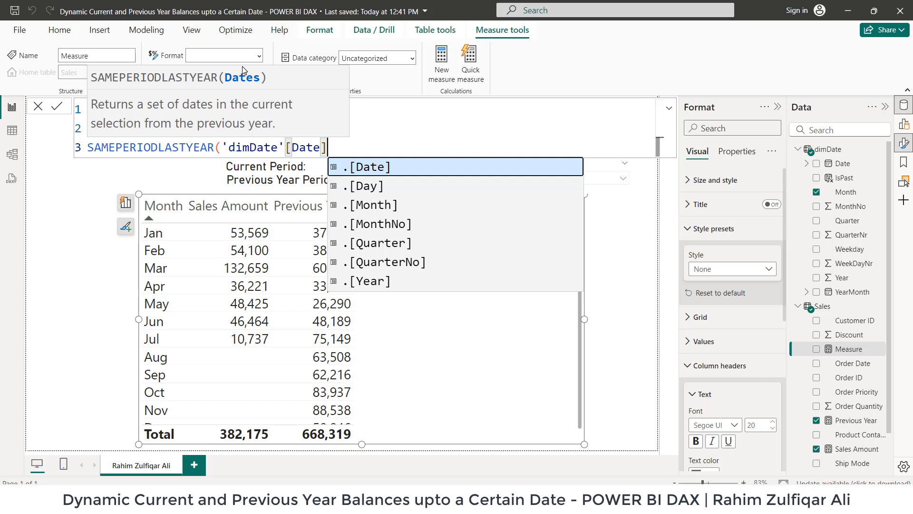
{"action": "type", "text": "),"}
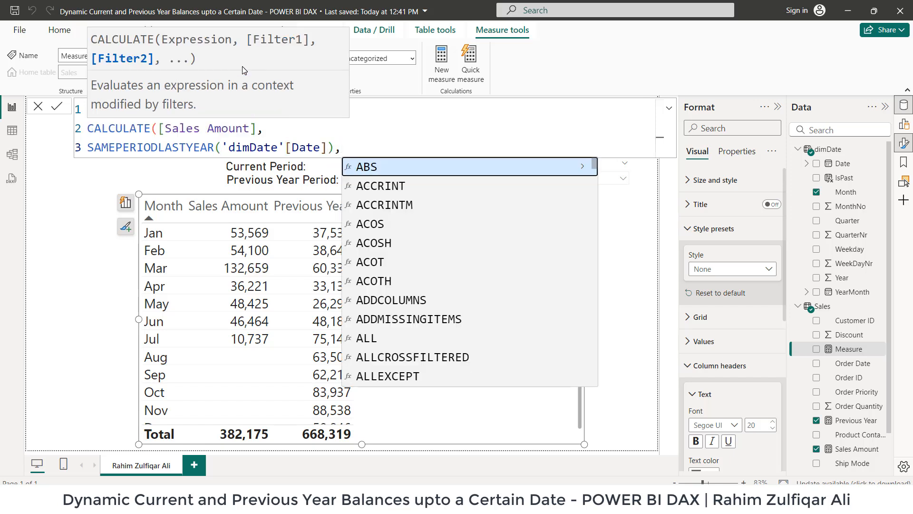
Step: Add a condition on 'dimDate'[IsPast] as the second filter on a new line and close the CALCULATE expression
{"action": "key", "text": "shift+Return"}
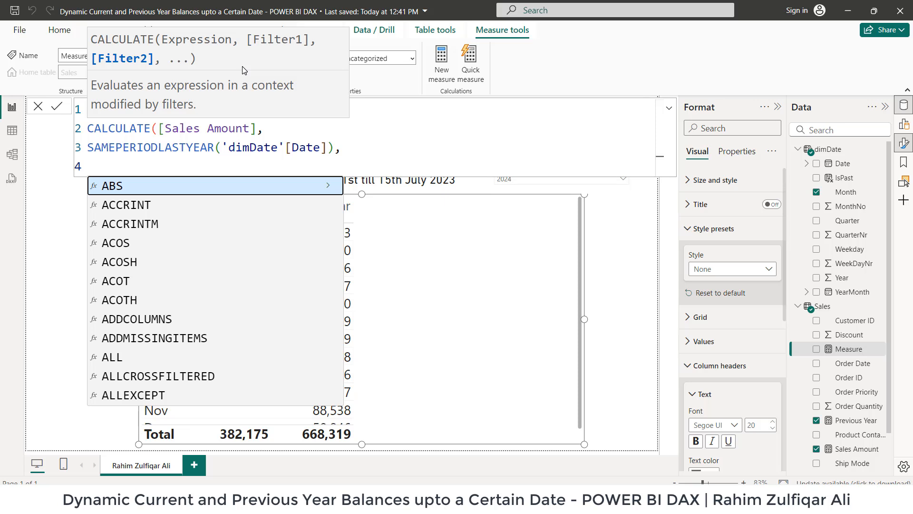
{"action": "type", "text": "'"}
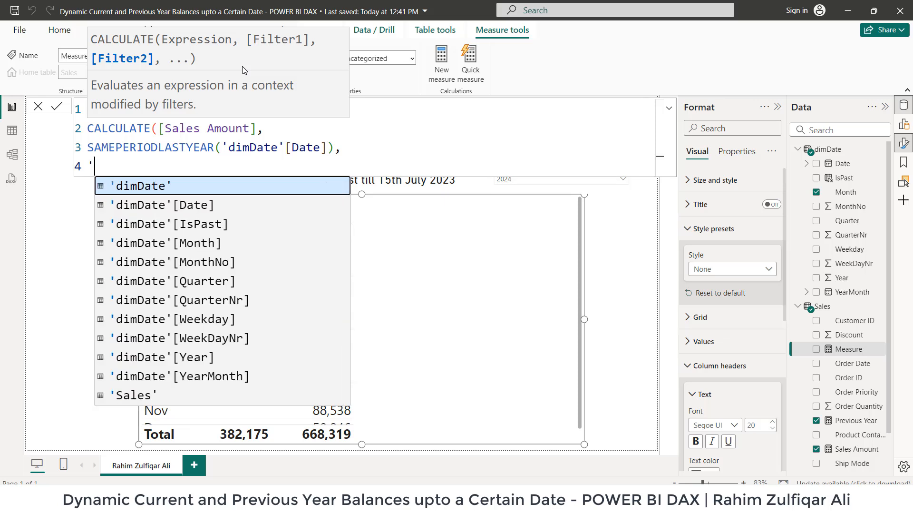
{"action": "key", "text": "Tab"}
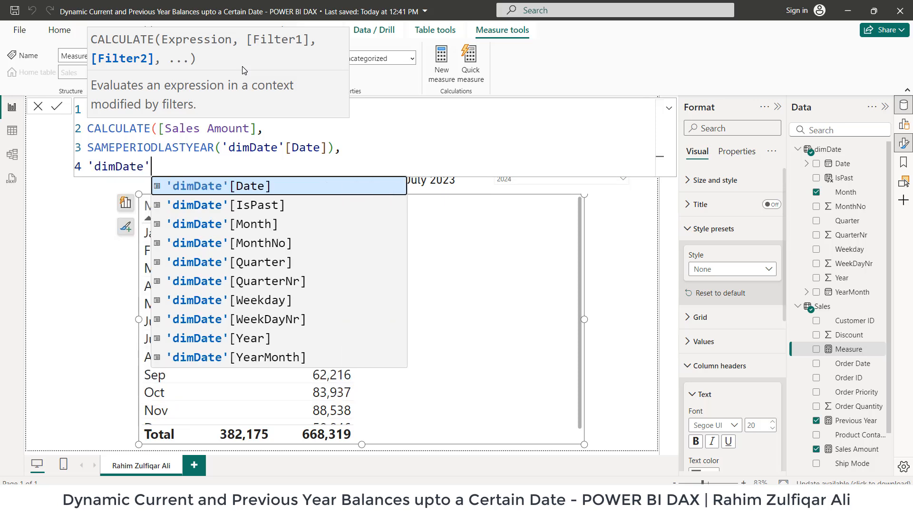
{"action": "key", "text": "Down"}
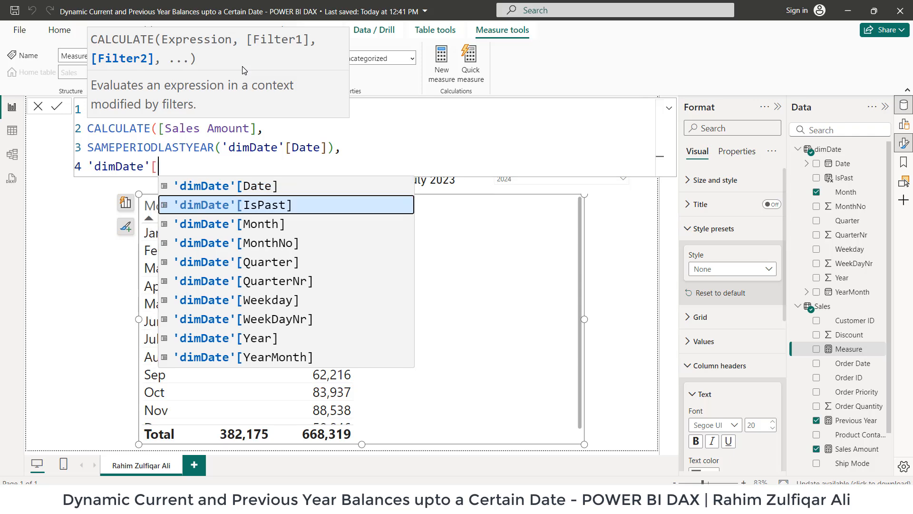
{"action": "key", "text": "Tab"}
{"action": "type", "text": "="}
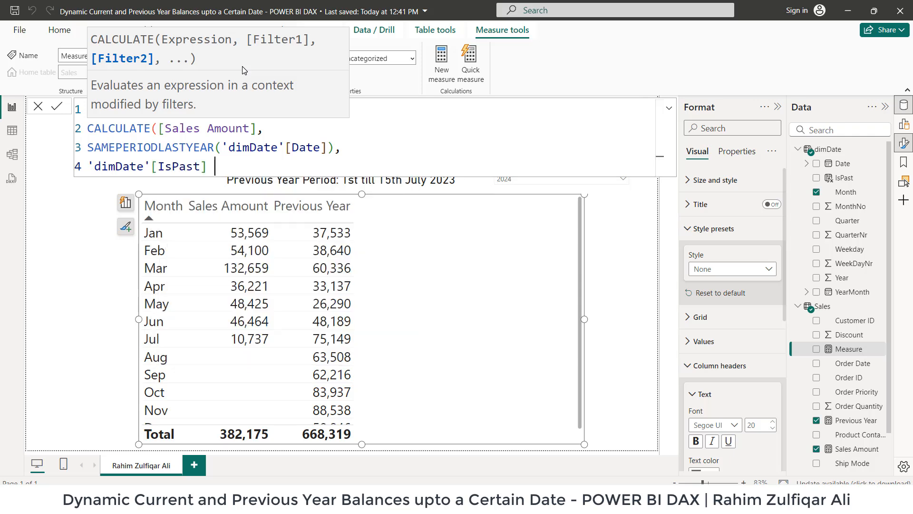
{"action": "type", "text": "E)"}
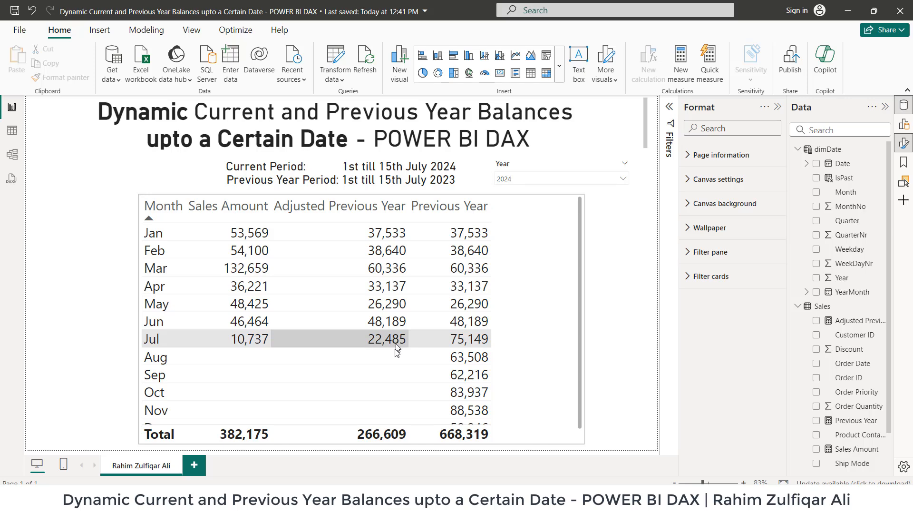
Step: Inspect the SUM formula in cell N183 of Sales Data Check.xlsx in Excel, then return to the Power BI report
{"action": "key", "text": "alt+Tab"}
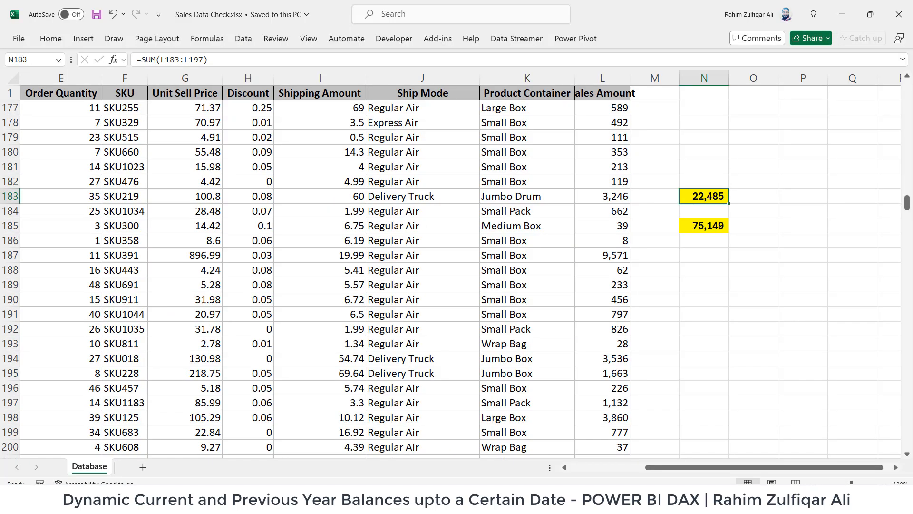
{"action": "left_click", "coordinate": [714, 231]}
{"action": "left_click", "coordinate": [712, 197]}
{"action": "key", "text": "F2"}
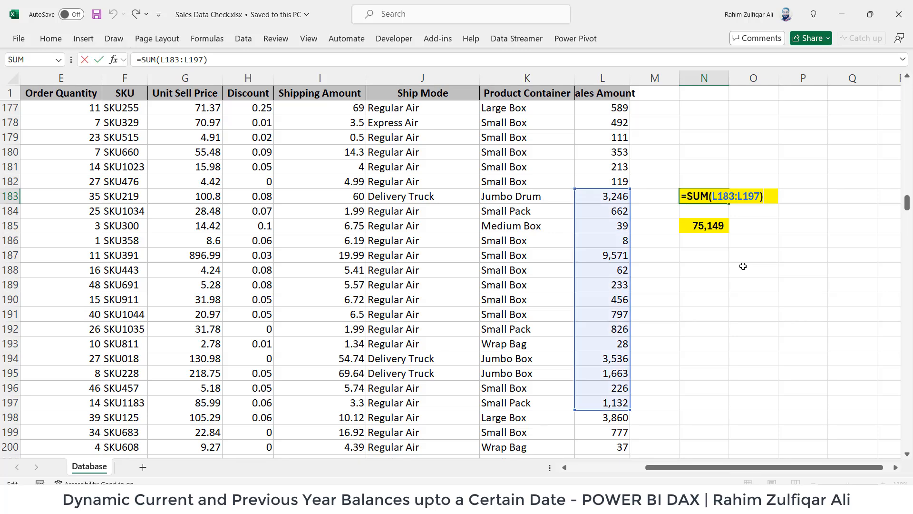
{"action": "key", "text": "Escape"}
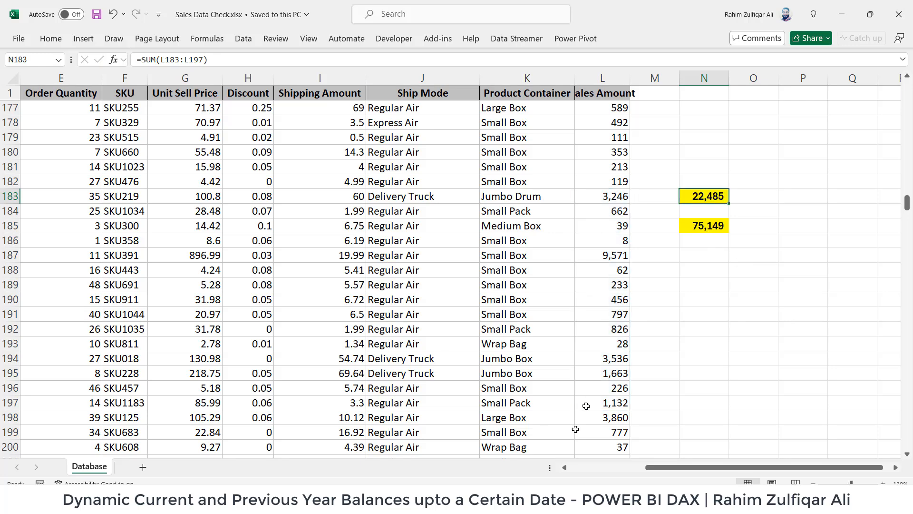
{"action": "key", "text": "alt+Tab"}
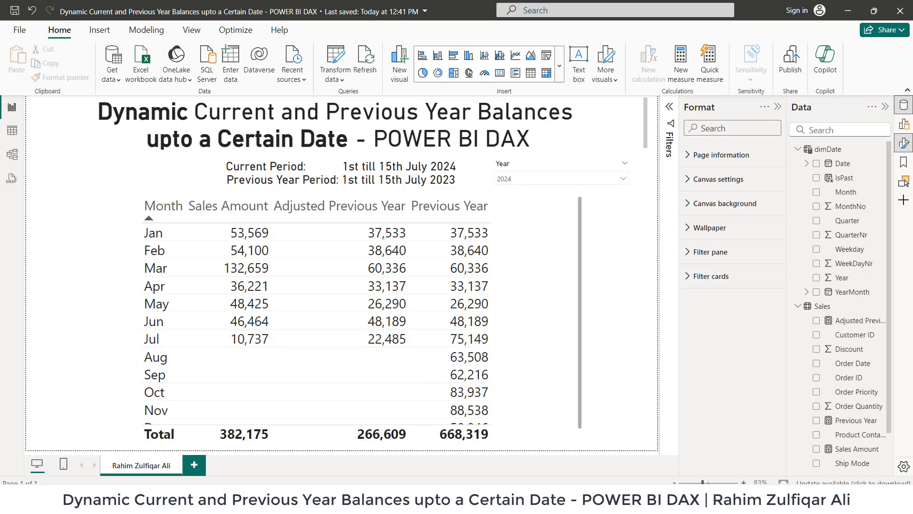
Step: Switch to Sales Data Check.xlsx in Excel, examine the final Order Date in the Database sheet, and return to the Power BI report
{"action": "key", "text": "alt+Tab"}
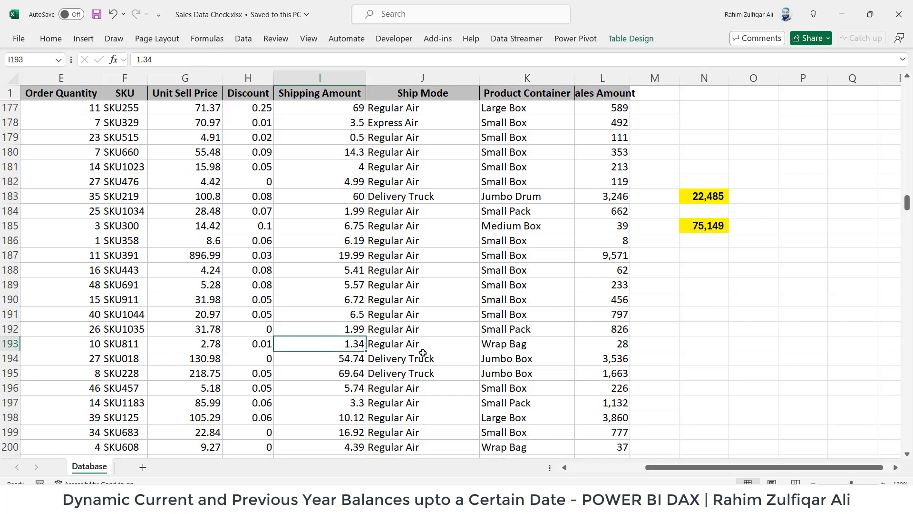
{"action": "key", "text": "ctrl+Down"}
{"action": "key", "text": "ctrl+Left"}
{"action": "key", "text": "Down"}
{"action": "key", "text": "Down"}
{"action": "key", "text": "Down"}
{"action": "key", "text": "Down"}
{"action": "key", "text": "Down"}
{"action": "key", "text": "Down"}
{"action": "key", "text": "Down"}
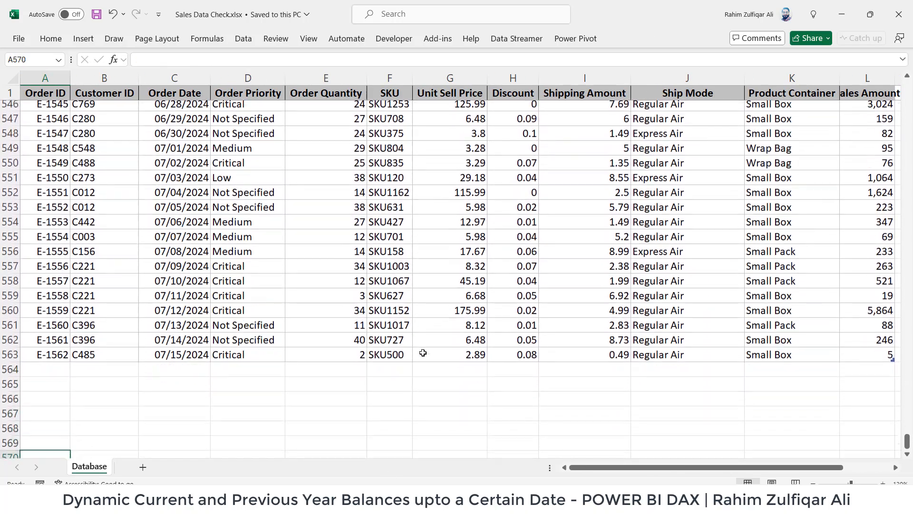
{"action": "key", "text": "Down"}
{"action": "key", "text": "Down"}
{"action": "key", "text": "Up"}
{"action": "key", "text": "Up"}
{"action": "key", "text": "Up"}
{"action": "key", "text": "Up"}
{"action": "key", "text": "Up"}
{"action": "key", "text": "Up"}
{"action": "key", "text": "Up"}
{"action": "key", "text": "Up"}
{"action": "key", "text": "Right"}
{"action": "key", "text": "Right"}
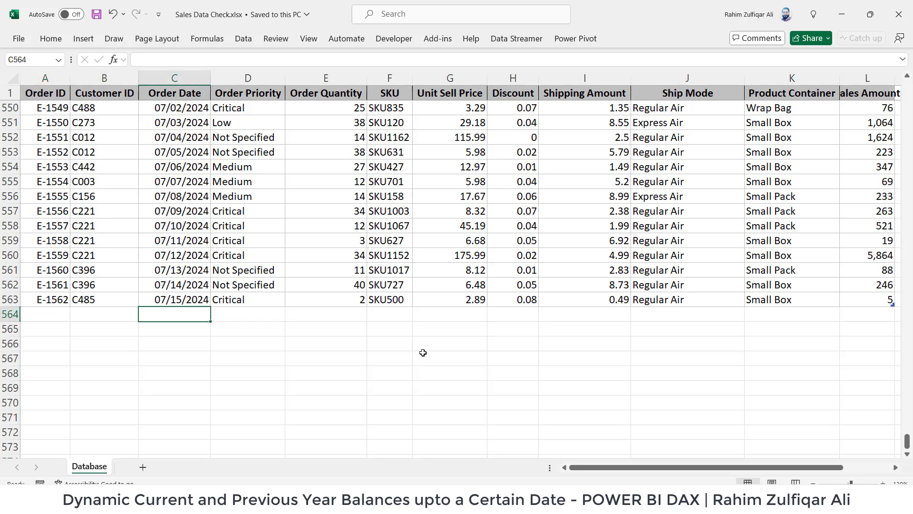
{"action": "key", "text": "Right"}
{"action": "key", "text": "Left"}
{"action": "key", "text": "Left"}
{"action": "key", "text": "Right"}
{"action": "key", "text": "Right"}
{"action": "key", "text": "Up"}
{"action": "key", "text": "Left"}
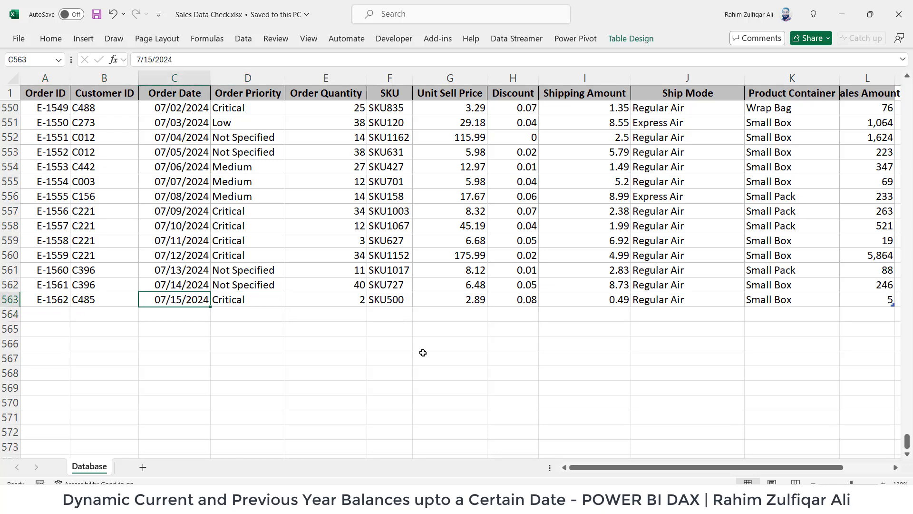
{"action": "key", "text": "Down"}
{"action": "key", "text": "Up"}
{"action": "key", "text": "alt+Tab"}
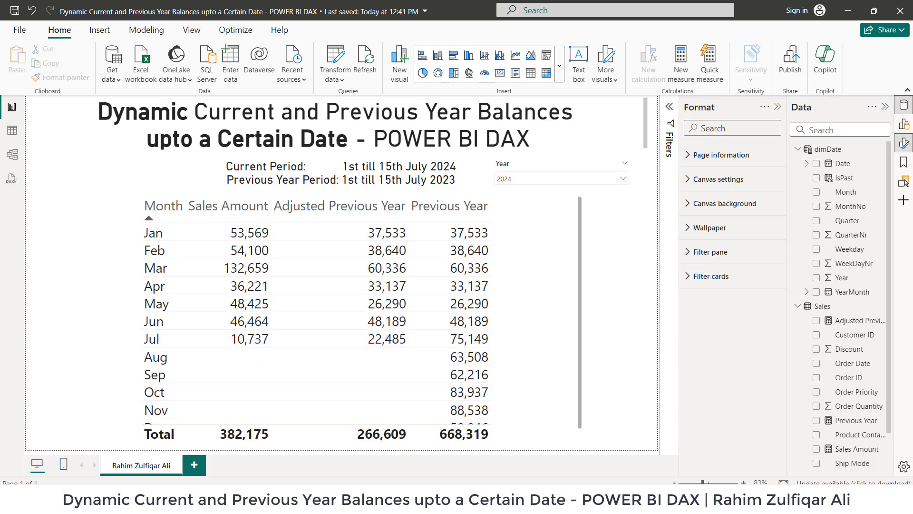
Step: Switch to Sales Data.xlsx in Excel and duplicate the last record of the Database sheet into row 564
{"action": "key", "text": "alt+Tab"}
{"action": "left_click", "coordinate": [381, 372]}
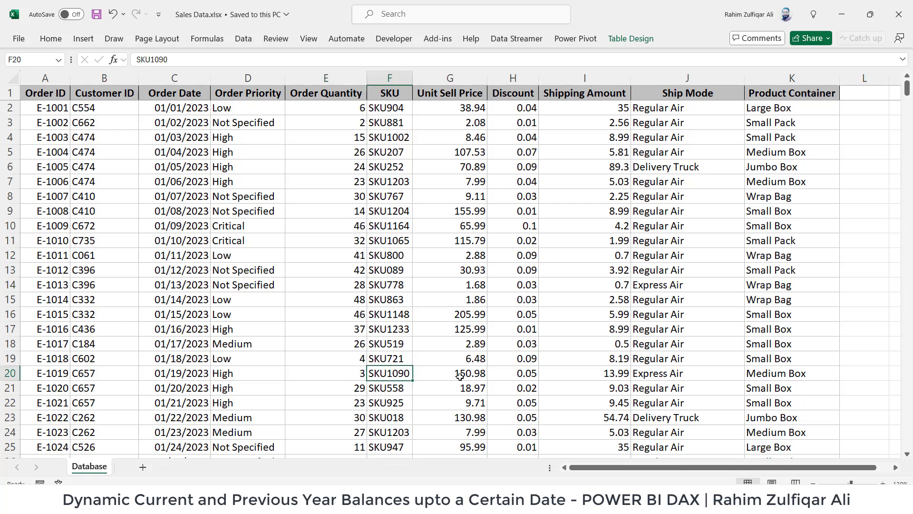
{"action": "key", "text": "ctrl+Down"}
{"action": "key", "text": "ctrl+Left"}
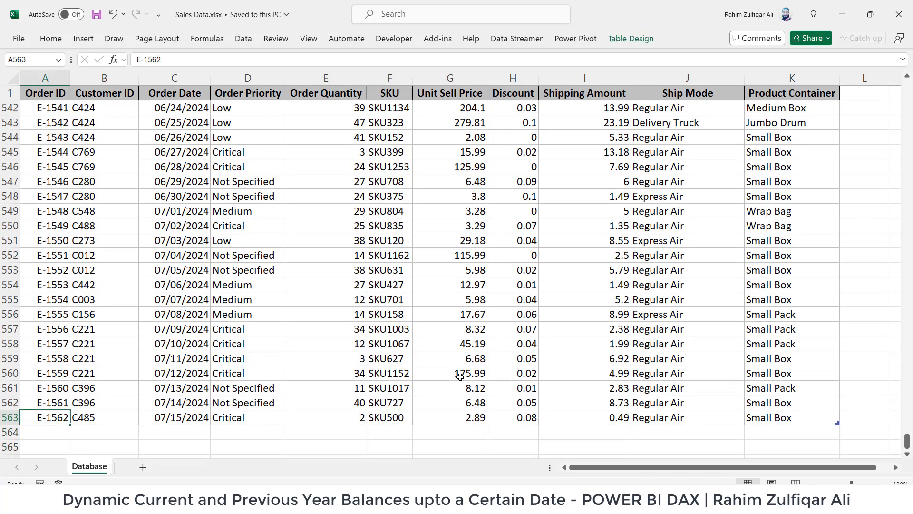
{"action": "key", "text": "ctrl+shift+Right"}
{"action": "key", "text": "shift+Down"}
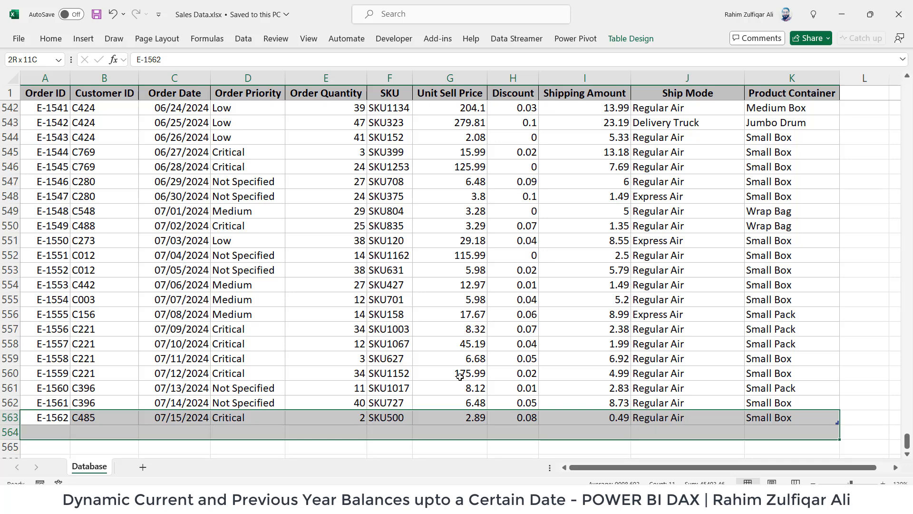
{"action": "key", "text": "ctrl+d"}
Step: Set the Order Date of the duplicated record in row 564 to 7/16/2024
{"action": "key", "text": "Down"}
{"action": "key", "text": "Right"}
{"action": "key", "text": "Right"}
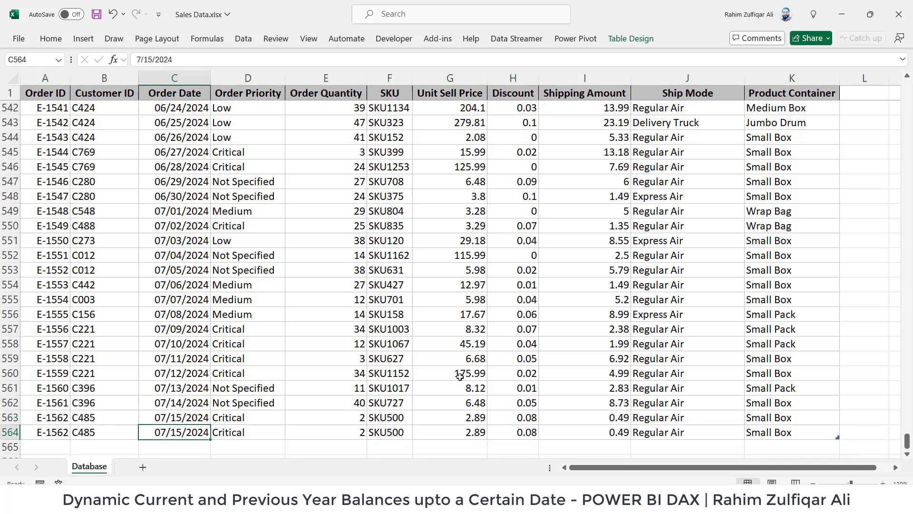
{"action": "key", "text": "F2"}
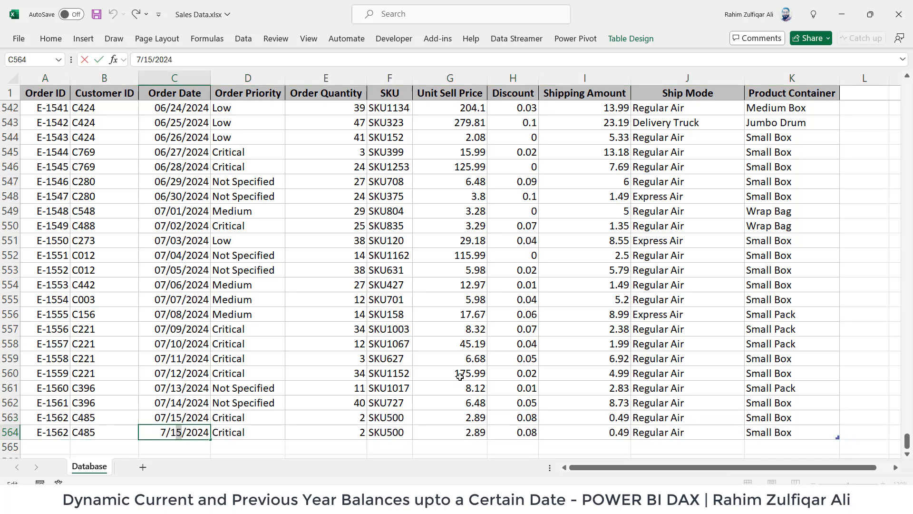
{"action": "type", "text": "6"}
{"action": "key", "text": "Return"}
{"action": "key", "text": "Up"}
Step: Save the Sales Data workbook with its added record, then switch to Power BI and refresh the report data
{"action": "key", "text": "ctrl+Right"}
{"action": "key", "text": "Left"}
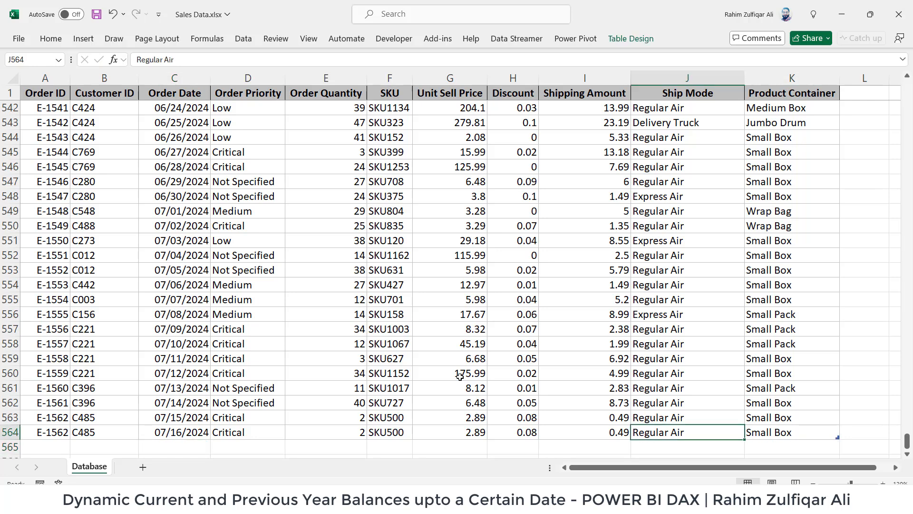
{"action": "key", "text": "Left"}
{"action": "key", "text": "Left"}
{"action": "key", "text": "Left"}
{"action": "key", "text": "Right"}
{"action": "key", "text": "Right"}
{"action": "key", "text": "Home"}
{"action": "key", "text": "ctrl+s"}
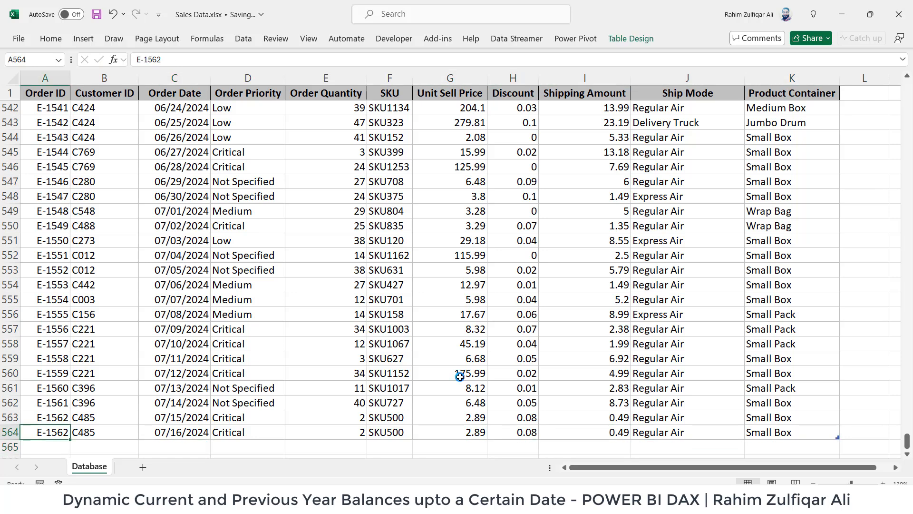
{"action": "key", "text": "alt+Tab"}
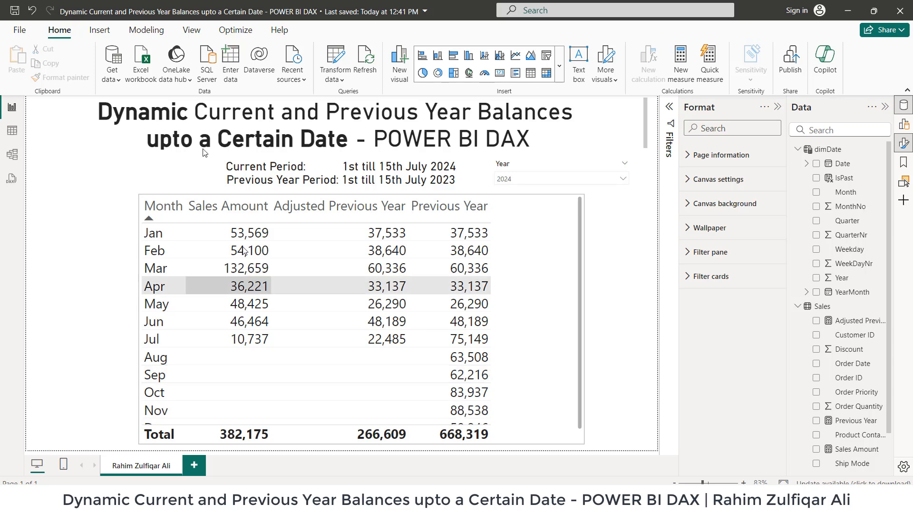
{"action": "left_click", "coordinate": [367, 63]}
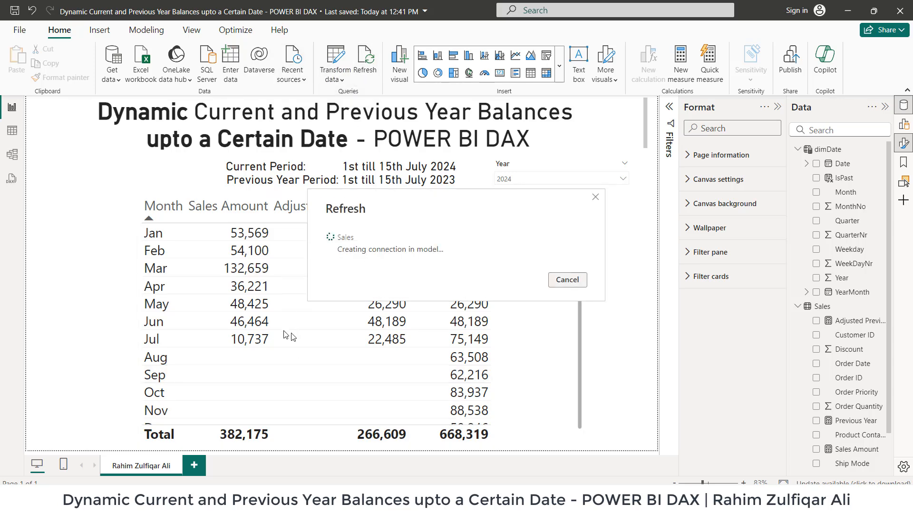